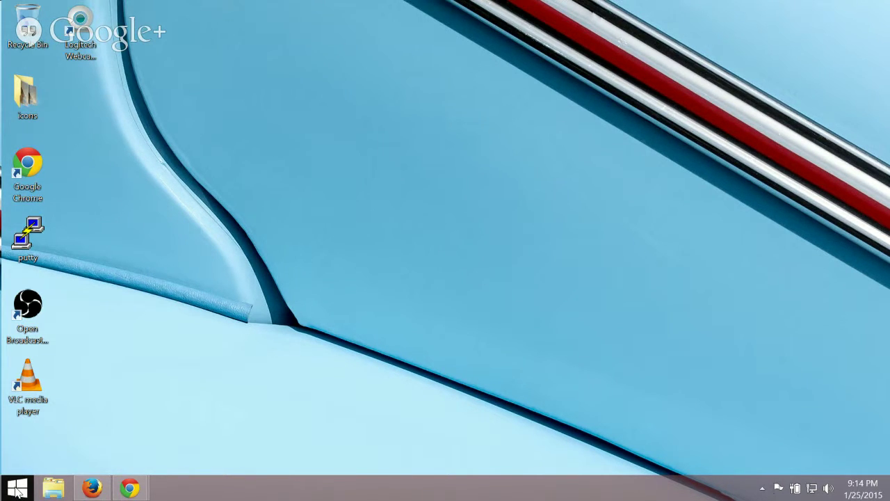
# Show This PC's System properties, then briefly view and close Firefox's Downloads library.
pyautogui.click(19, 490)
pyautogui.rightClick(171, 416)
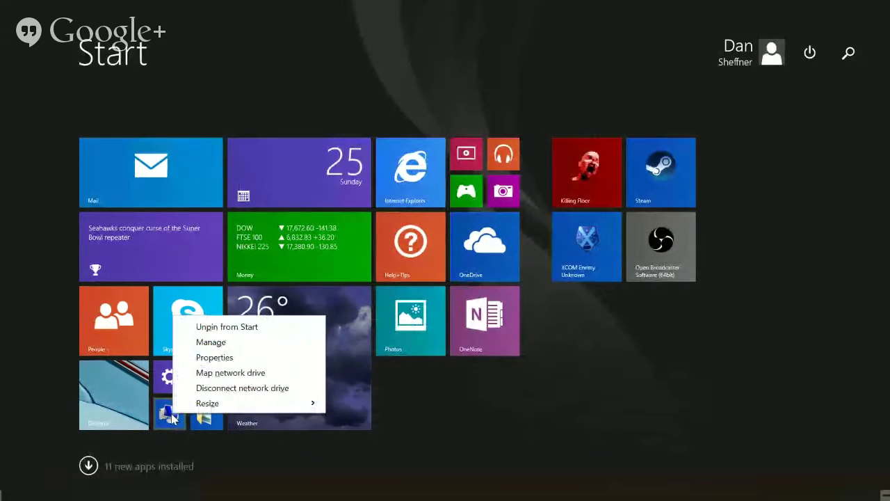
pyautogui.click(214, 357)
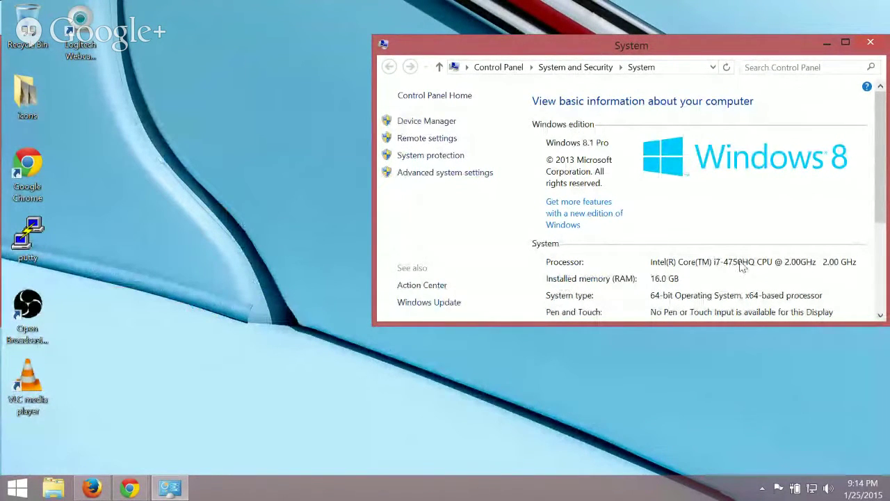
pyautogui.click(89, 489)
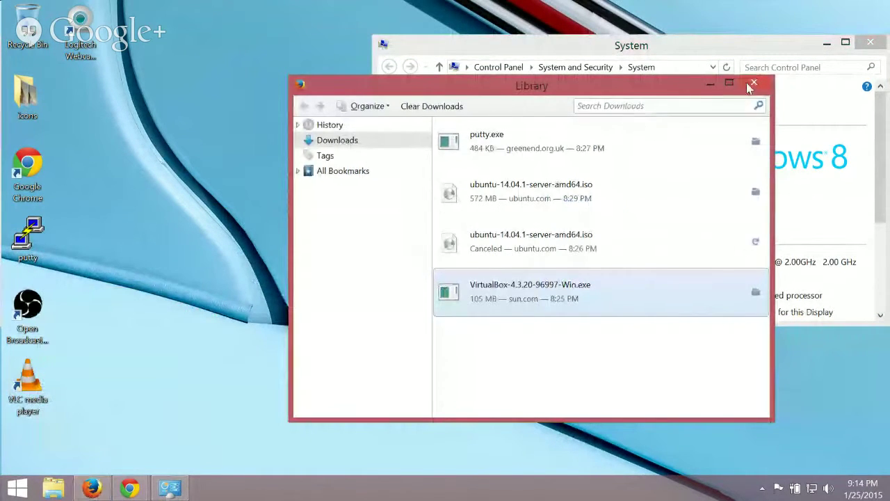
pyautogui.click(753, 84)
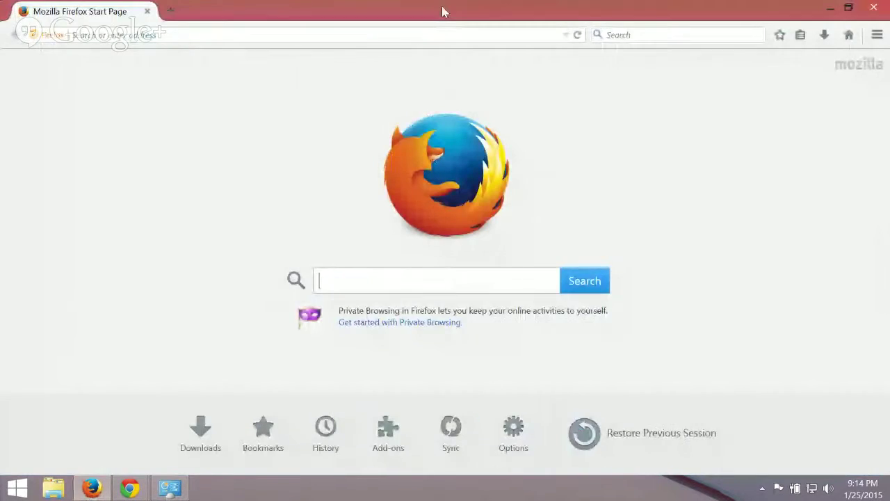
# Search for i7-4750hq and open Intel's ARK specifications page for it.
pyautogui.moveTo(443, 7); pyautogui.dragTo(2, 110)
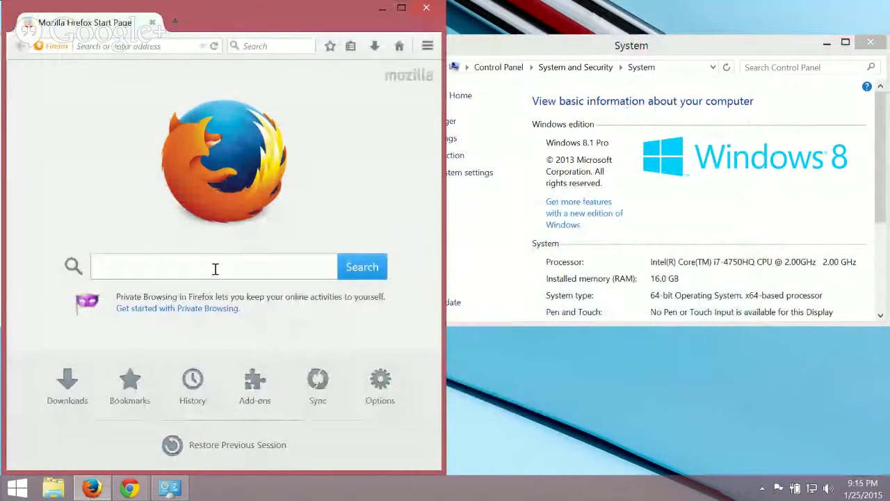
pyautogui.write('i7-')
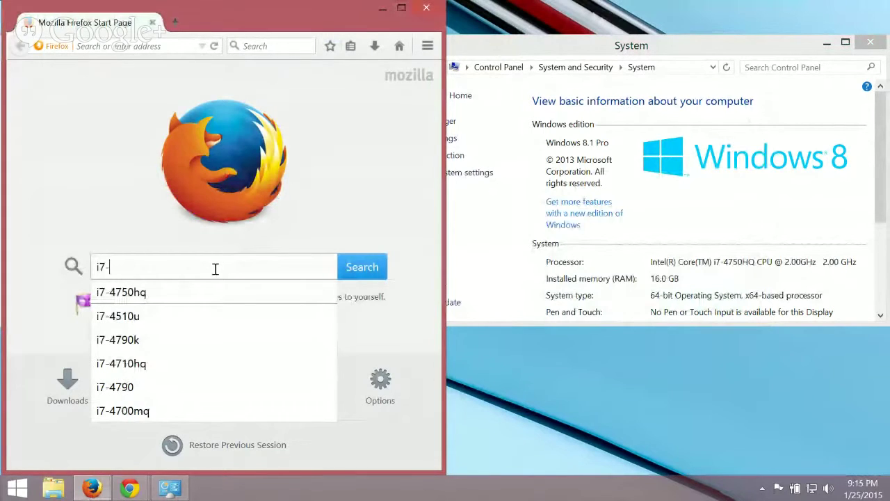
pyautogui.write('47')
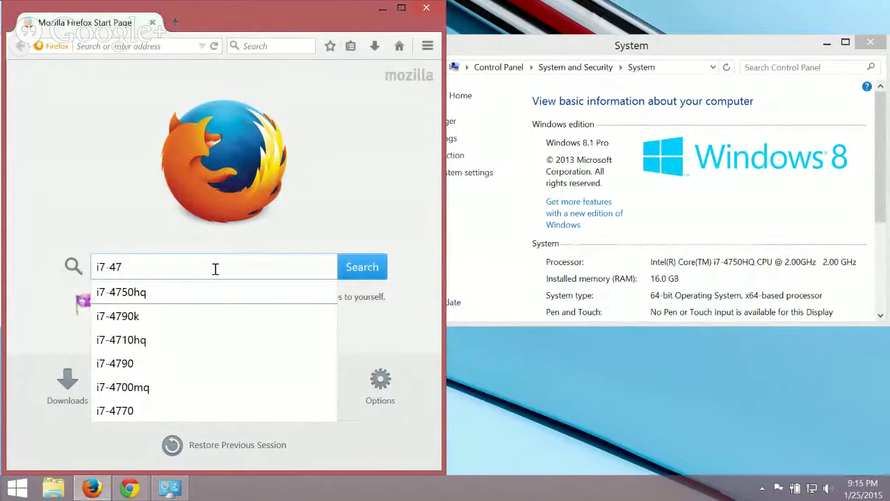
pyautogui.write('50hq')
pyautogui.press('Return')
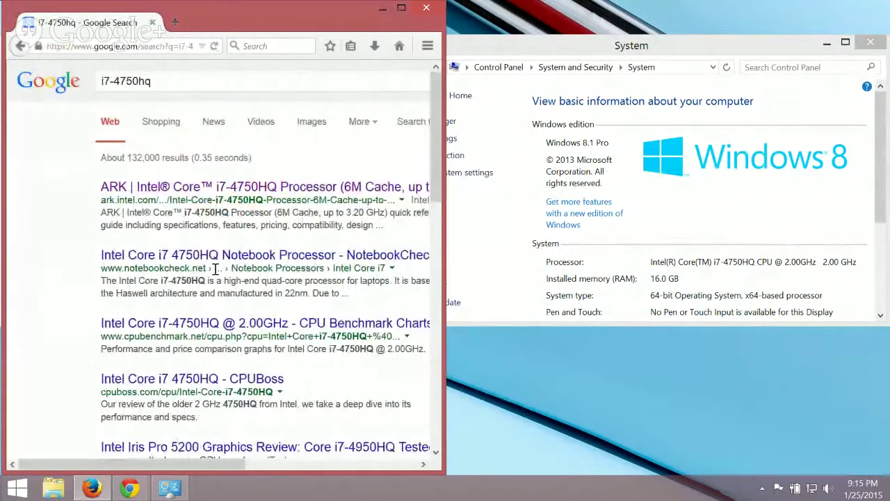
pyautogui.click(243, 185)
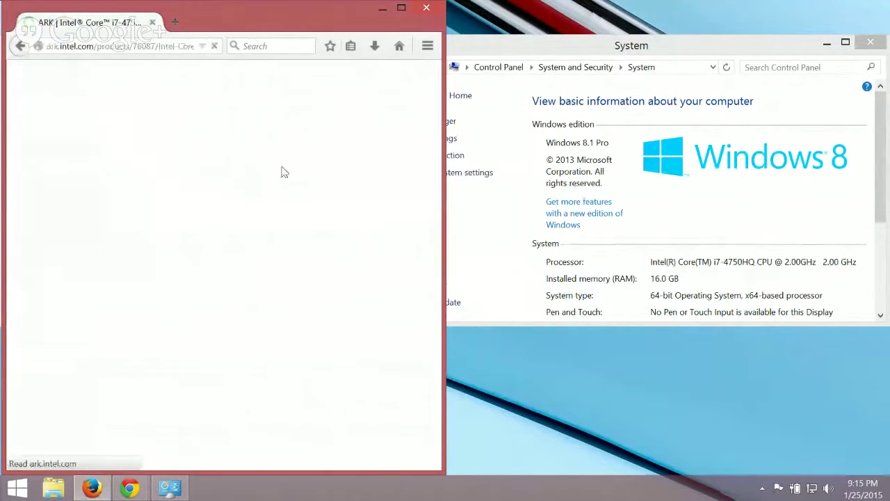
# Scroll to Advanced Technologies and confirm Virtualization Technology (VT-x) is Yes.
pyautogui.click(401, 7)
pyautogui.scroll(-8, 347, 201)
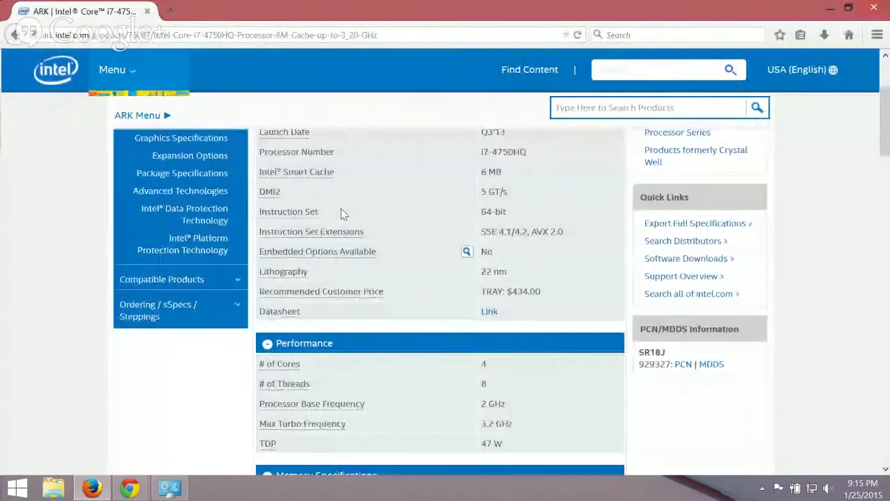
pyautogui.scroll(-7, 341, 226)
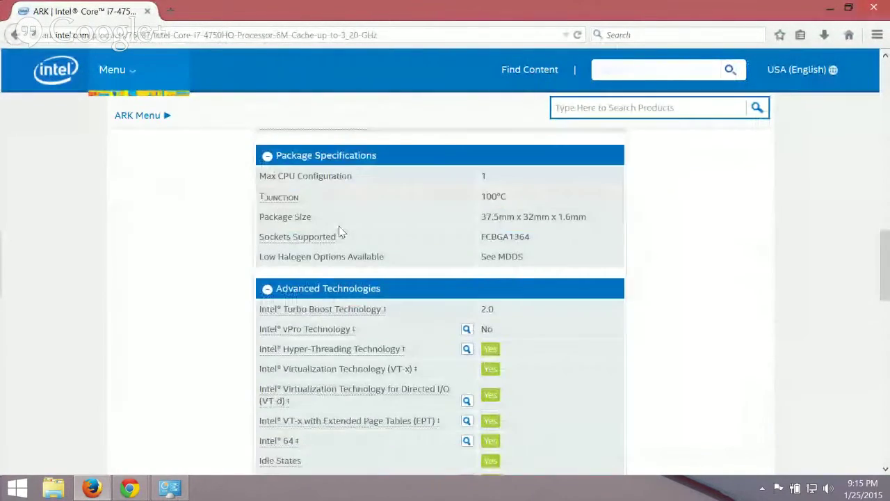
pyautogui.scroll(-1, 348, 237)
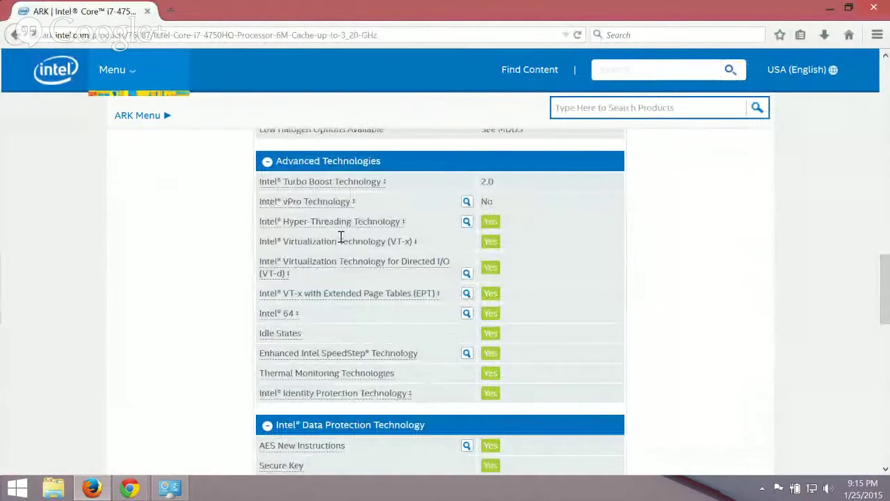
pyautogui.moveTo(391, 241); pyautogui.dragTo(411, 242)
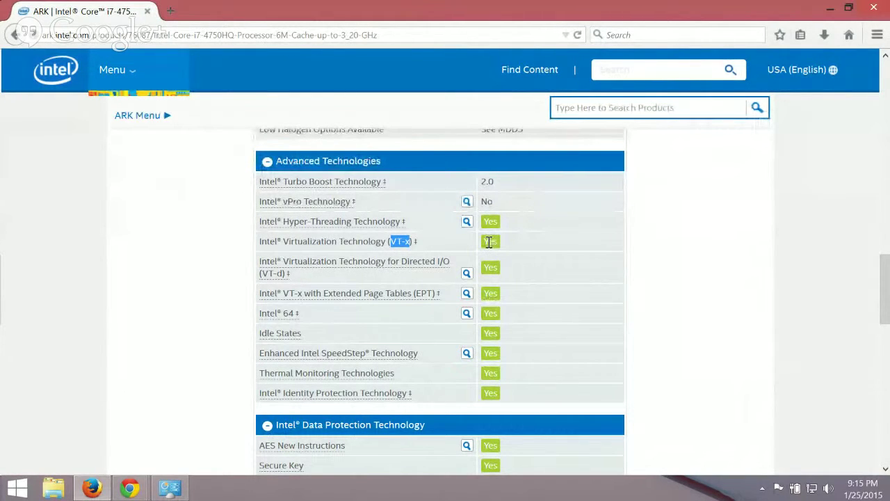
pyautogui.scroll(-1, 485, 242)
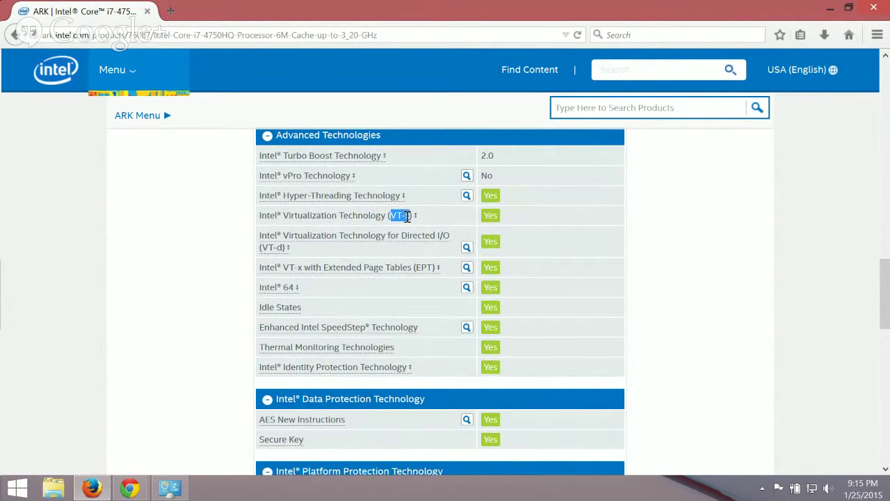
pyautogui.doubleClick(496, 217)
pyautogui.click(448, 221)
pyautogui.moveTo(284, 215); pyautogui.dragTo(388, 216)
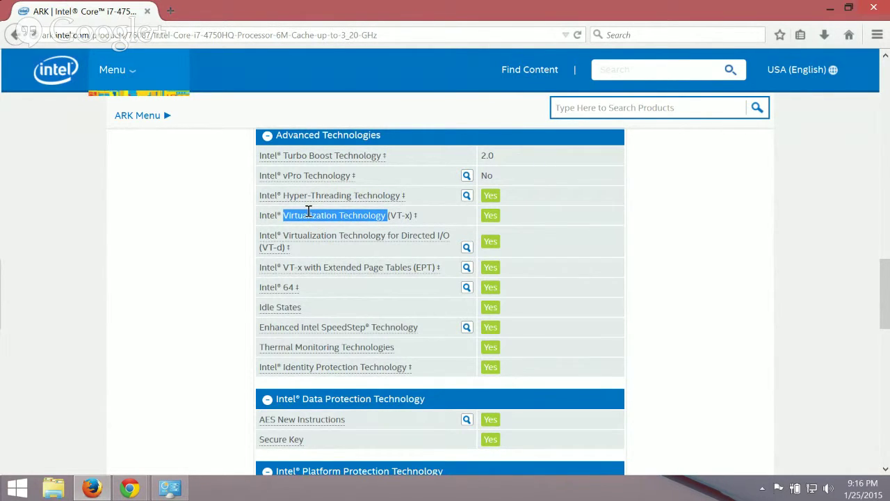
pyautogui.click(343, 218)
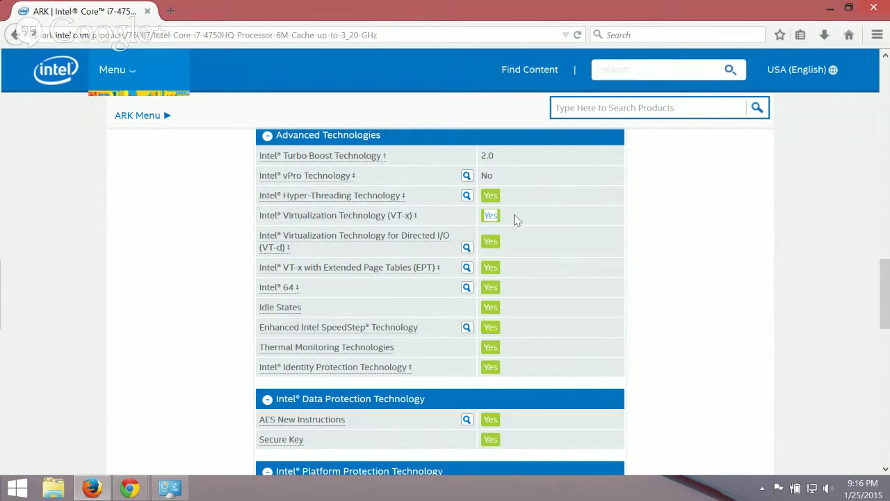
pyautogui.click(484, 216)
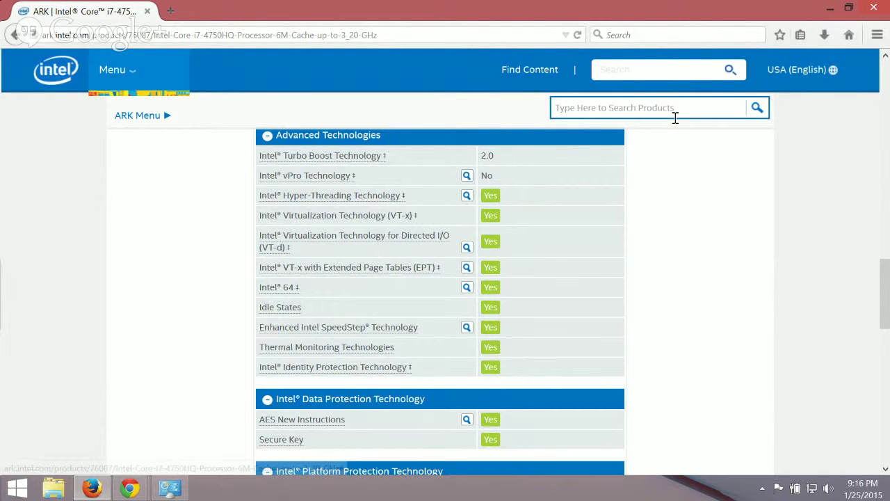
# In a new tab, go to Google and search for 'oracle virtualbox'.
pyautogui.click(170, 11)
pyautogui.click(697, 35)
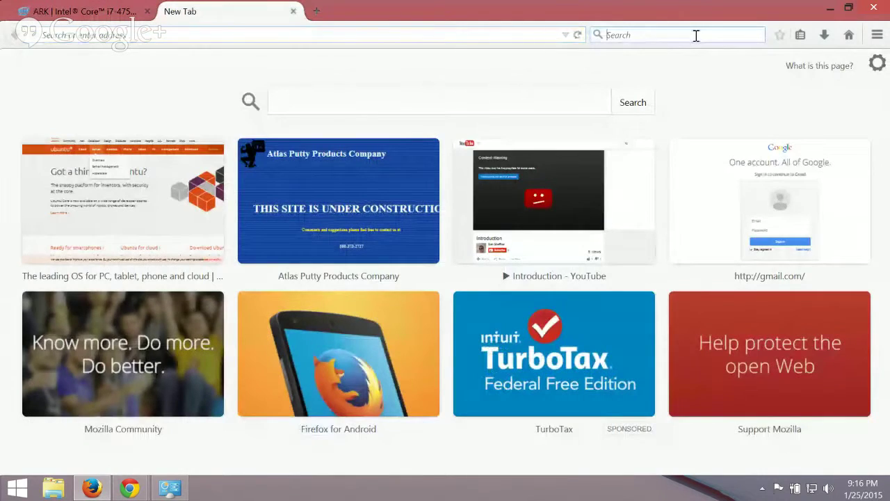
pyautogui.write('google.com')
pyautogui.press('Return')
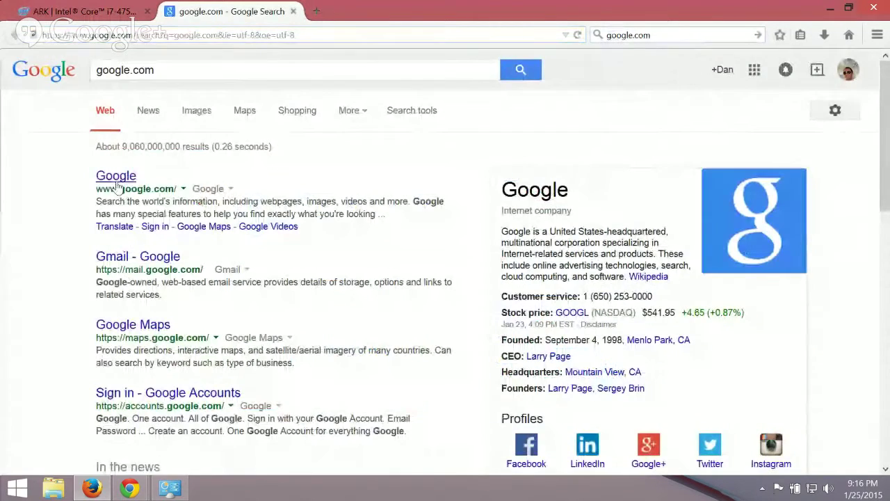
pyautogui.click(116, 183)
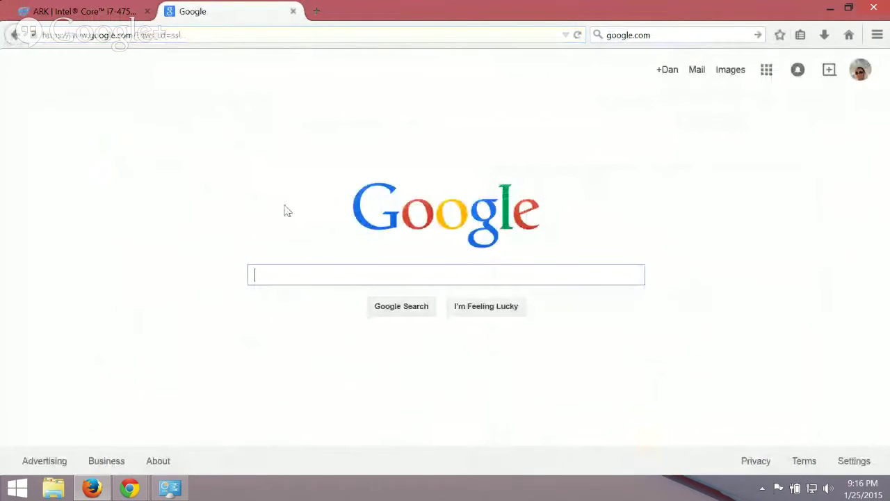
pyautogui.write('oracl')
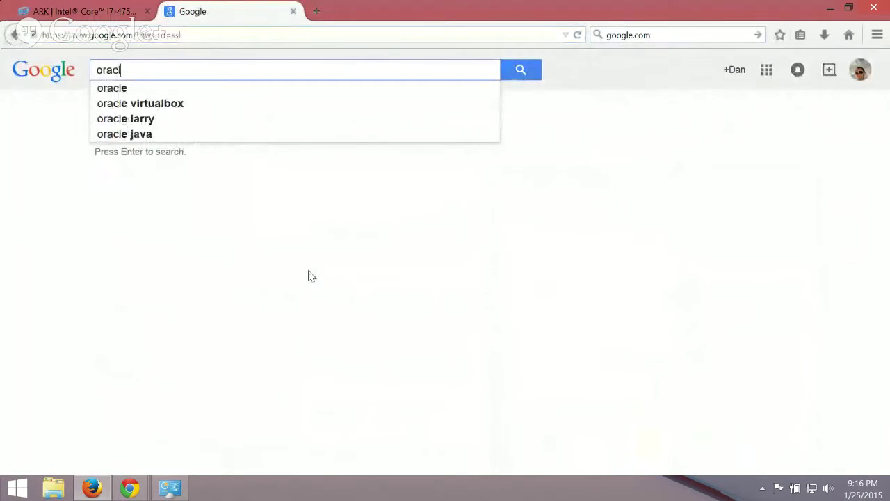
pyautogui.write('e virtualbox')
pyautogui.press('Return')
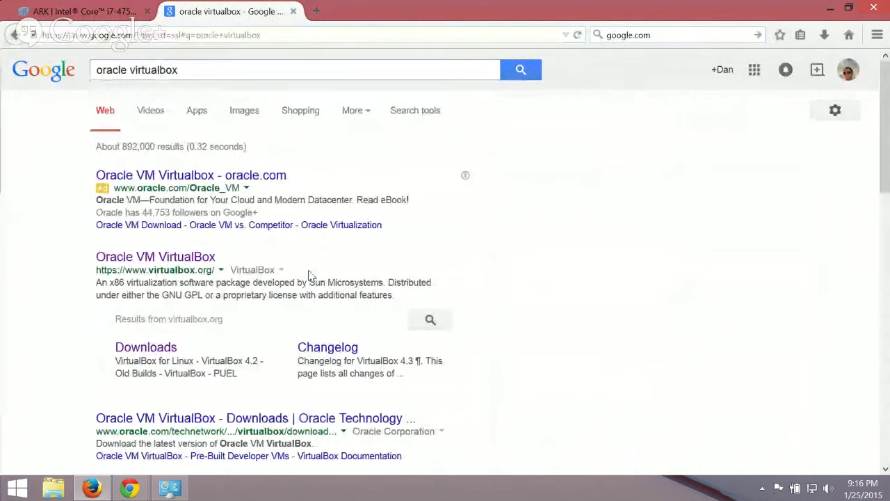
# Open the VirtualBox 4.3.20 Downloads page, dismiss the Windows installer prompt, and open a new tab.
pyautogui.click(139, 257)
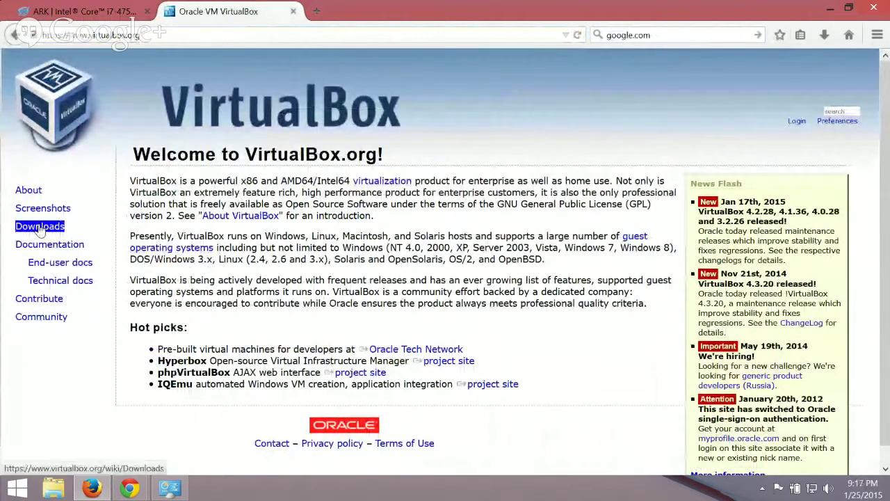
pyautogui.click(40, 230)
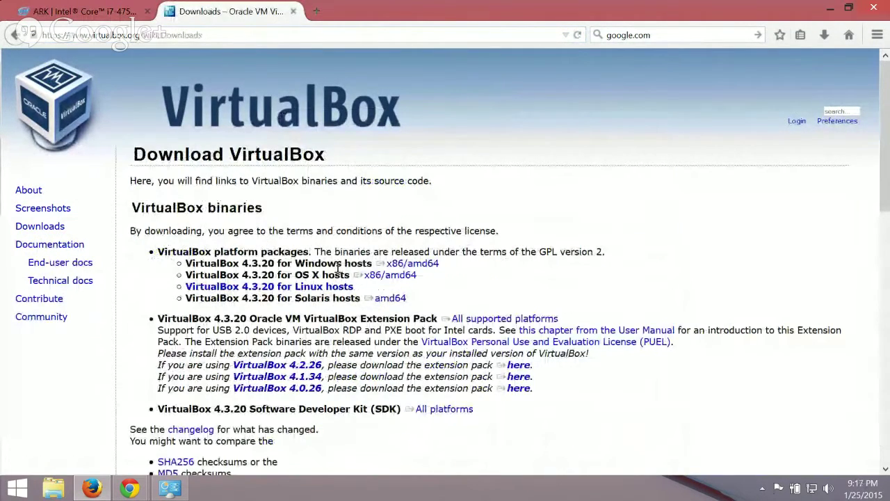
pyautogui.moveTo(368, 263); pyautogui.dragTo(440, 264)
pyautogui.click(408, 268)
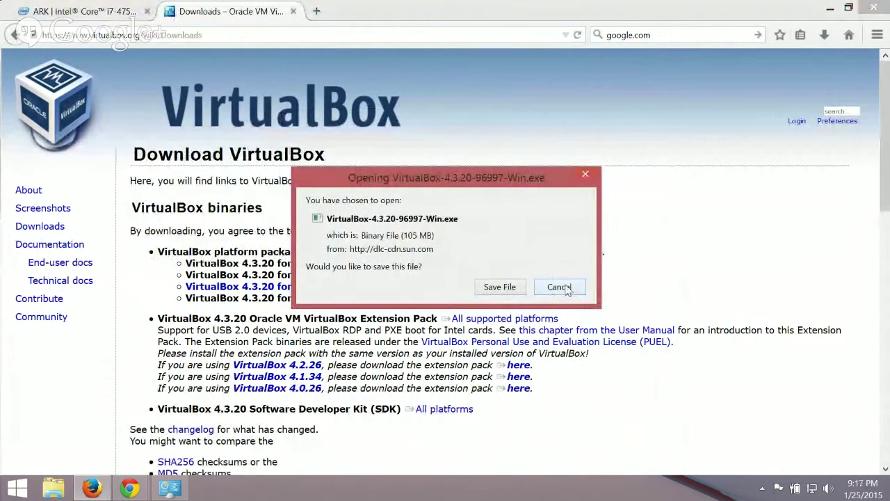
pyautogui.click(567, 289)
pyautogui.click(317, 11)
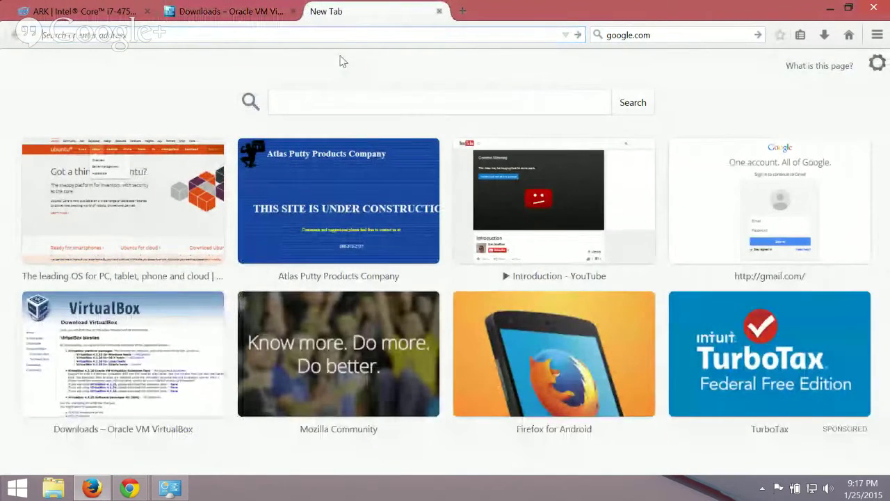
# Go from ubuntu.com's Server overview to the Download Ubuntu Server page.
pyautogui.write('ubuntu.com')
pyautogui.press('Return')
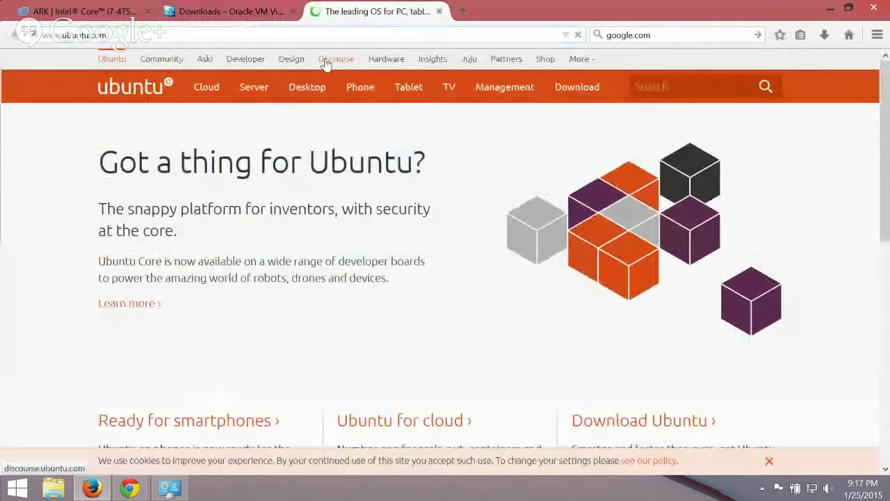
pyautogui.moveTo(250, 91)
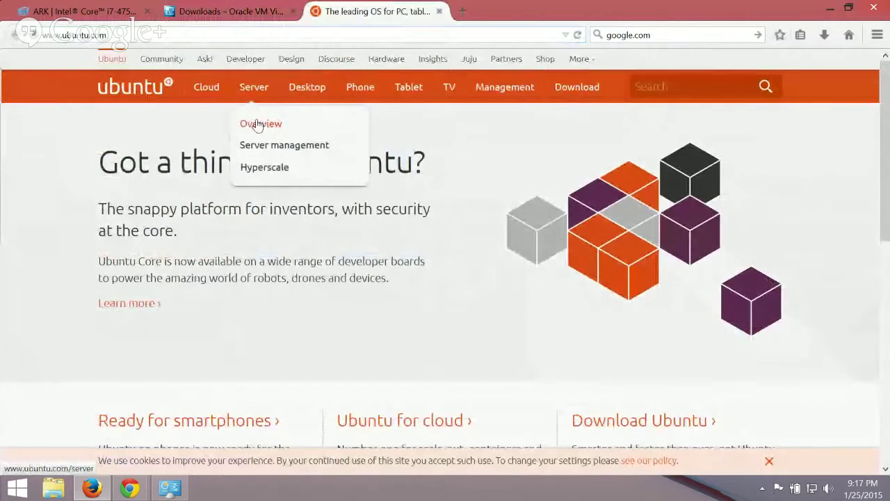
pyautogui.click(258, 125)
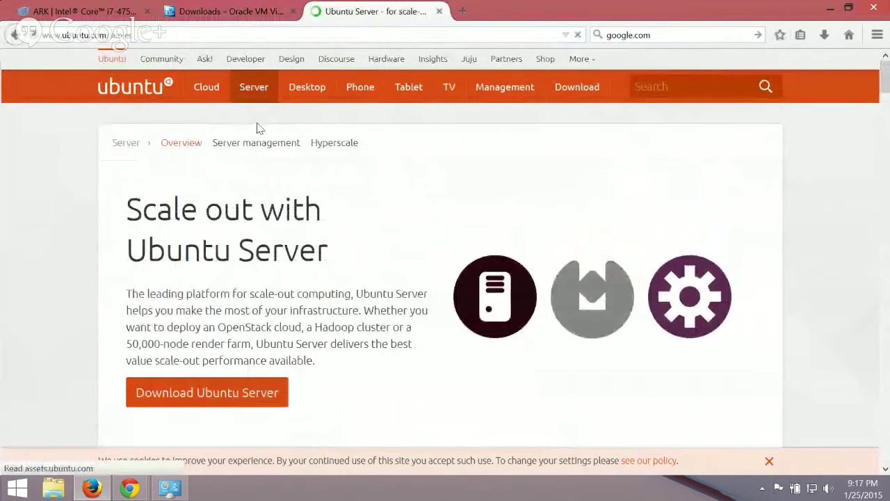
pyautogui.click(249, 395)
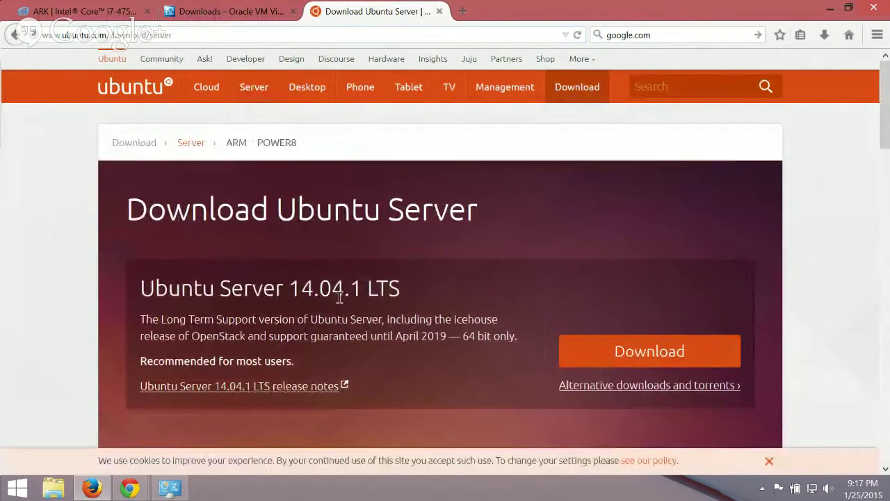
# Read the 14.04.1 LTS description, noting LTS and its support until 2019.
pyautogui.moveTo(362, 292); pyautogui.dragTo(401, 288)
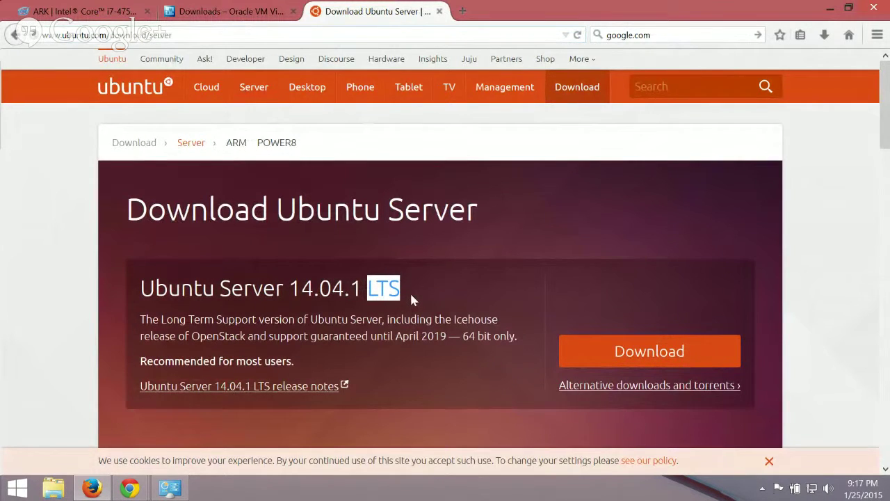
pyautogui.scroll(-4, 411, 299)
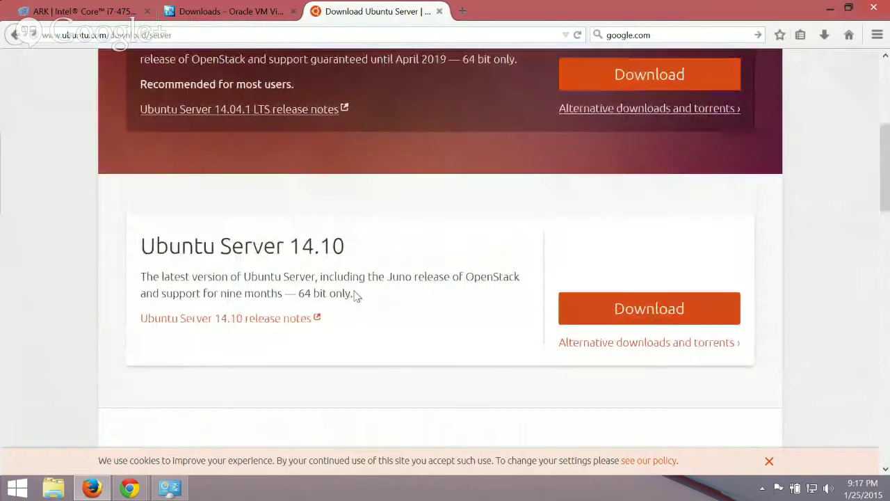
pyautogui.scroll(1, 354, 295)
pyautogui.moveTo(285, 289); pyautogui.dragTo(361, 295)
pyautogui.click(362, 297)
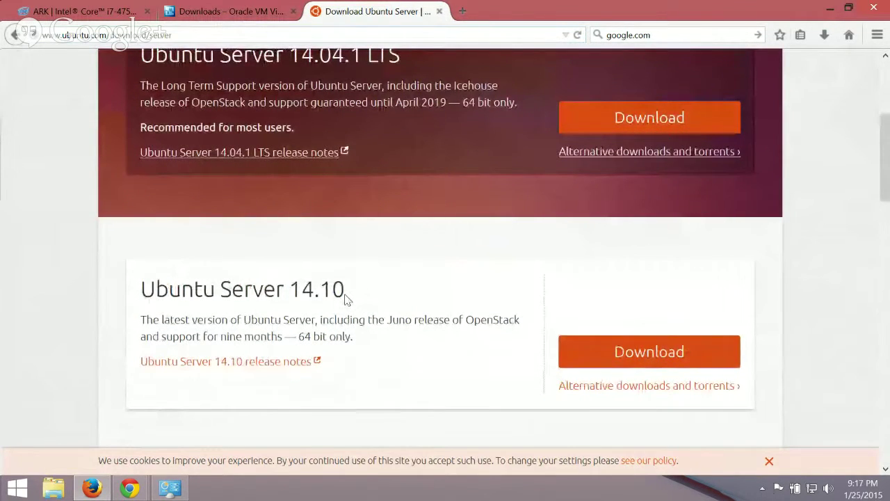
pyautogui.scroll(2, 346, 298)
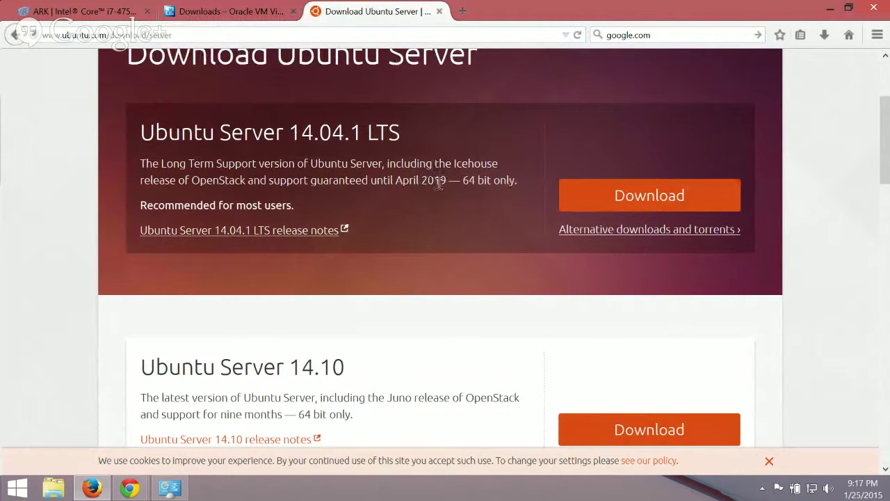
pyautogui.moveTo(420, 182); pyautogui.dragTo(449, 182)
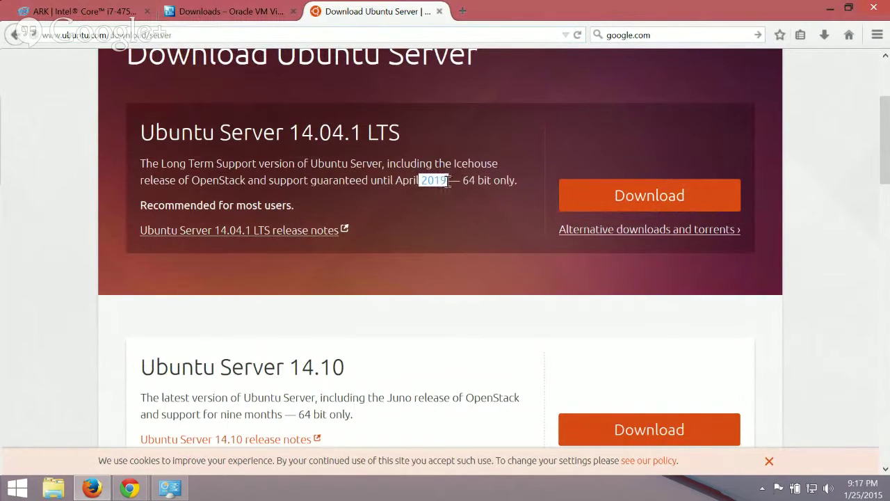
pyautogui.scroll(1, 446, 185)
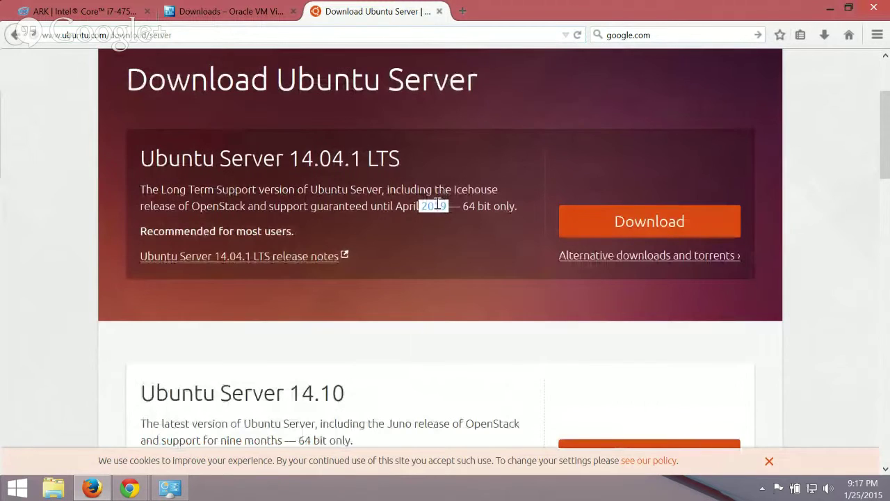
pyautogui.click(434, 217)
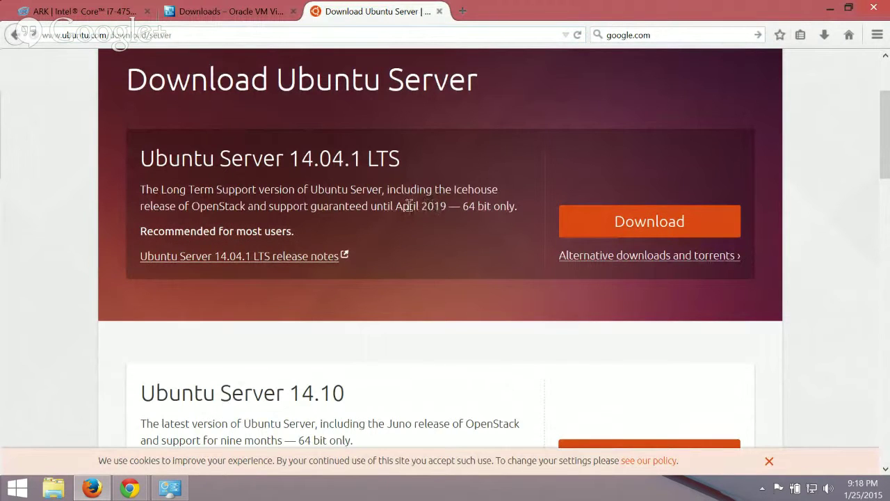
pyautogui.moveTo(416, 205); pyautogui.dragTo(449, 206)
pyautogui.click(445, 207)
# Read the 14.10 description, noting its nine months of support.
pyautogui.scroll(-1, 374, 276)
pyautogui.moveTo(352, 370); pyautogui.dragTo(275, 370)
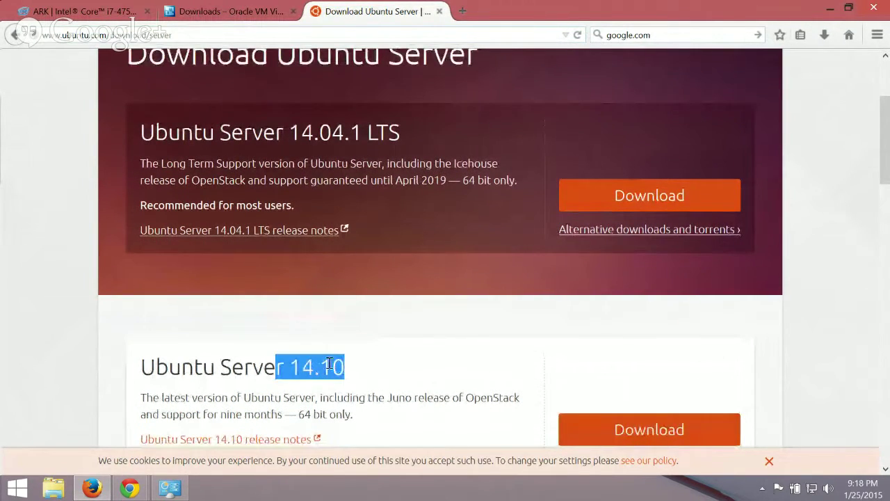
pyautogui.scroll(-3, 341, 355)
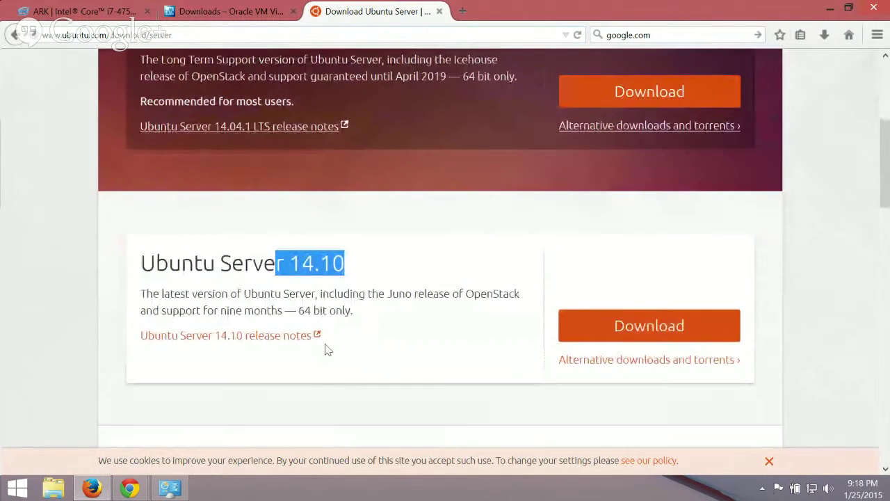
pyautogui.moveTo(221, 310); pyautogui.dragTo(284, 310)
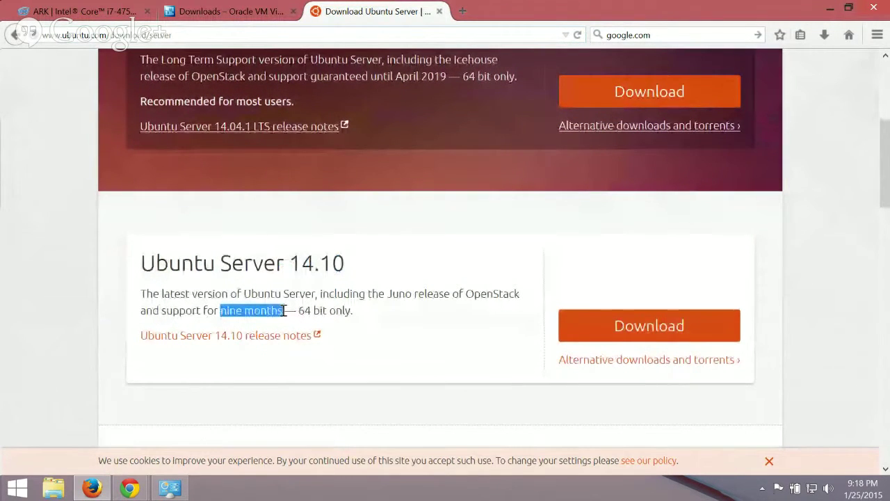
pyautogui.scroll(1, 290, 310)
pyautogui.scroll(-1, 291, 310)
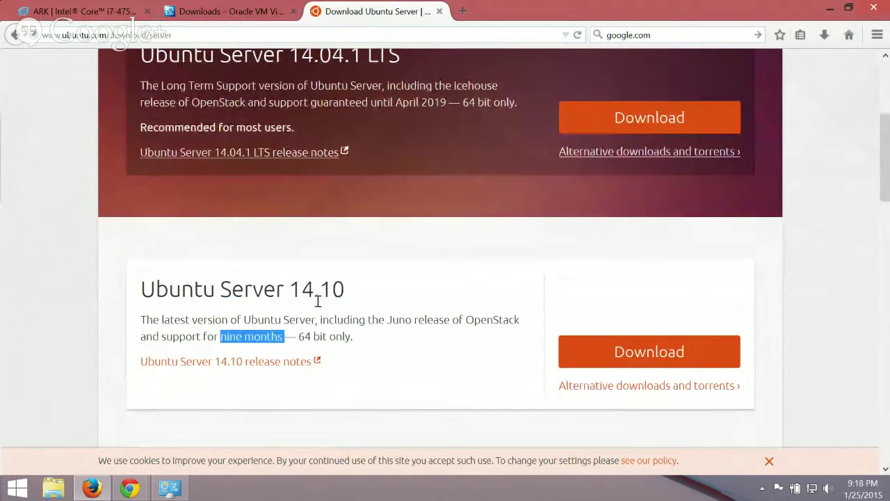
pyautogui.scroll(2, 352, 287)
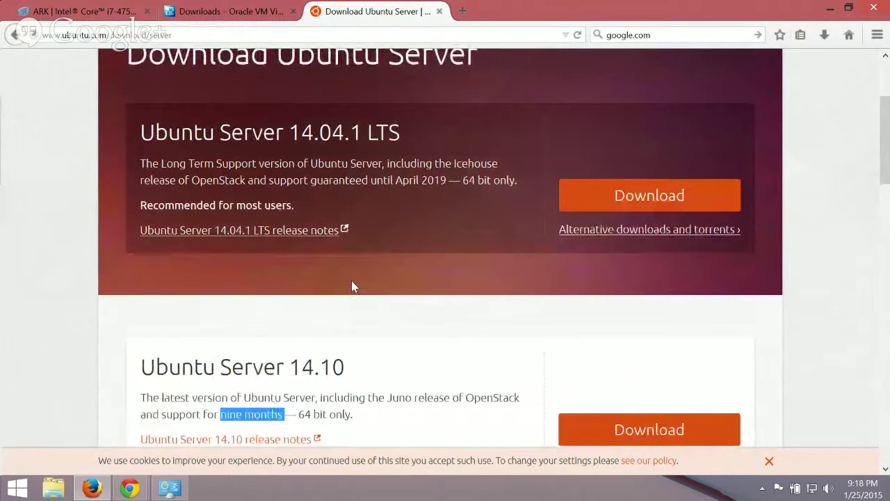
pyautogui.scroll(2, 352, 286)
pyautogui.scroll(1, 352, 286)
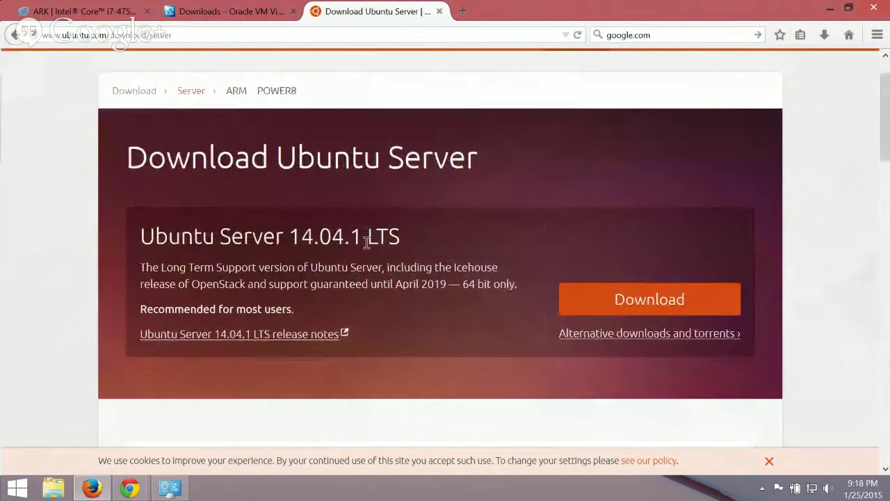
# Download and save ubuntu-14.04.1-server-amd64.iso (572 MB).
pyautogui.click(646, 302)
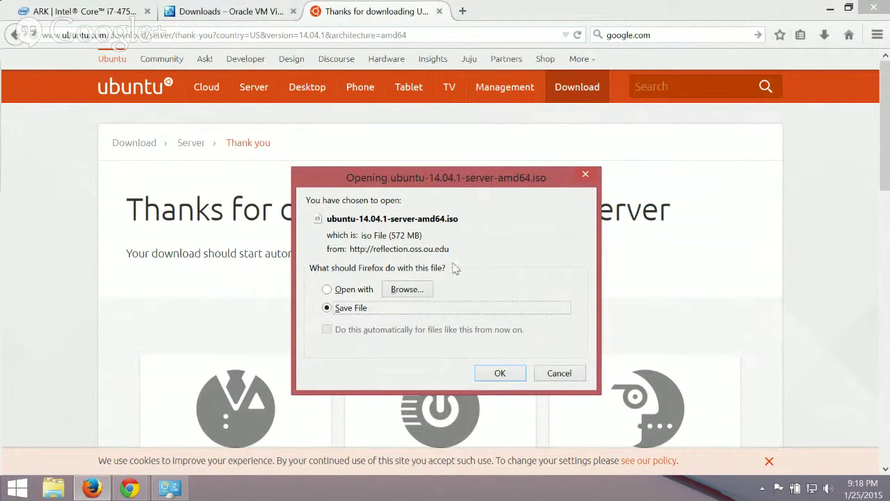
pyautogui.click(548, 375)
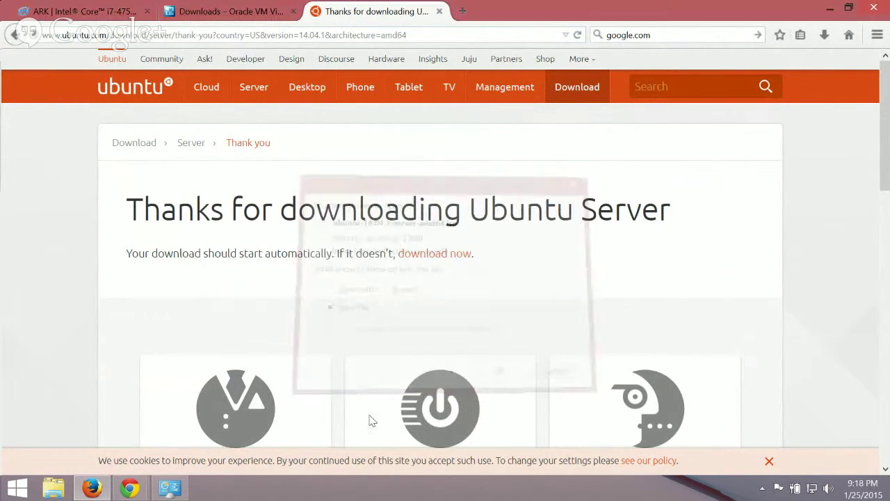
# Show the System window listing 64-bit Windows 8.1 Pro, i7-4750HQ and 16 GB RAM.
pyautogui.click(170, 487)
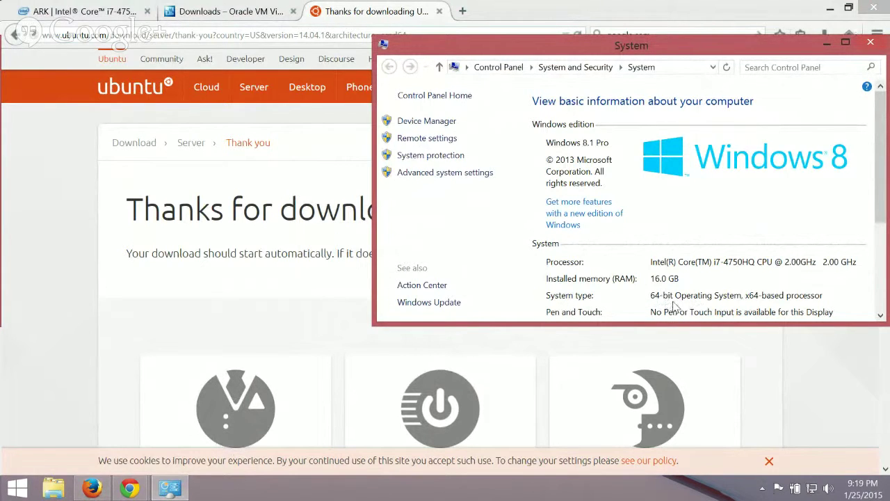
# In a new tab, search Google for 'ubuntu server 14.04 32 bit'.
pyautogui.click(463, 11)
pyautogui.click(463, 11)
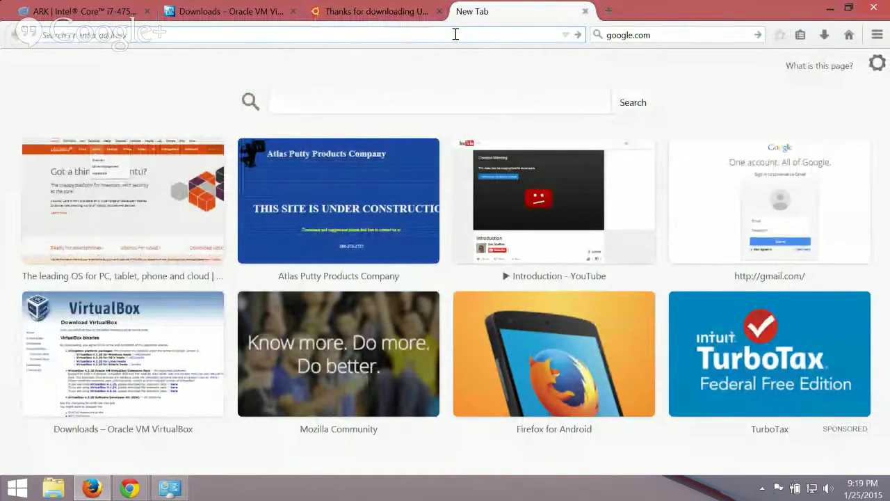
pyautogui.write('google.com/')
pyautogui.press('Return')
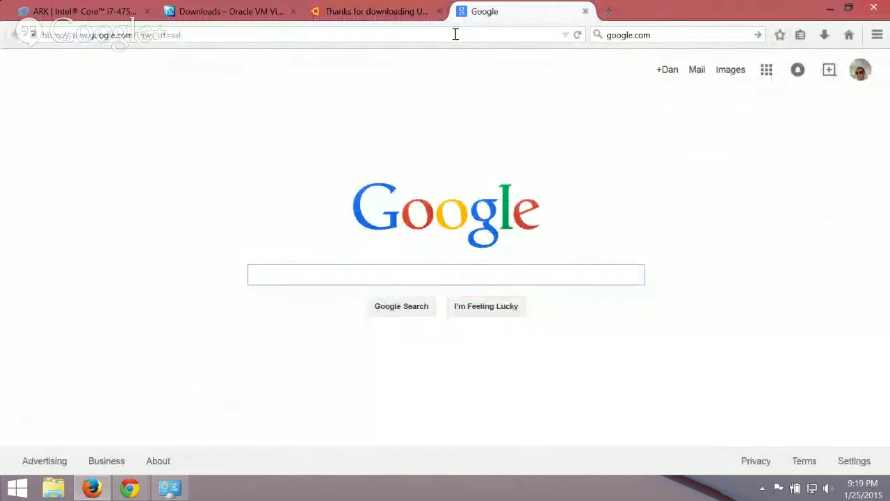
pyautogui.write('ubunt')
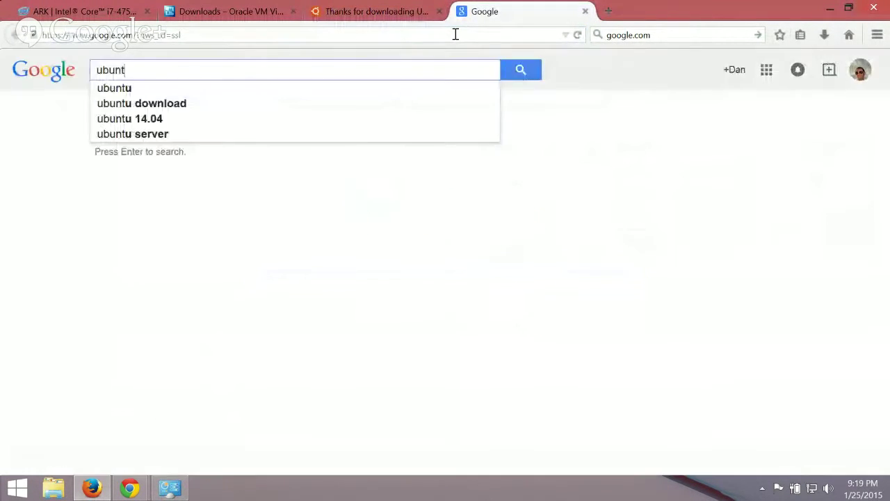
pyautogui.write('u server 14.04 ')
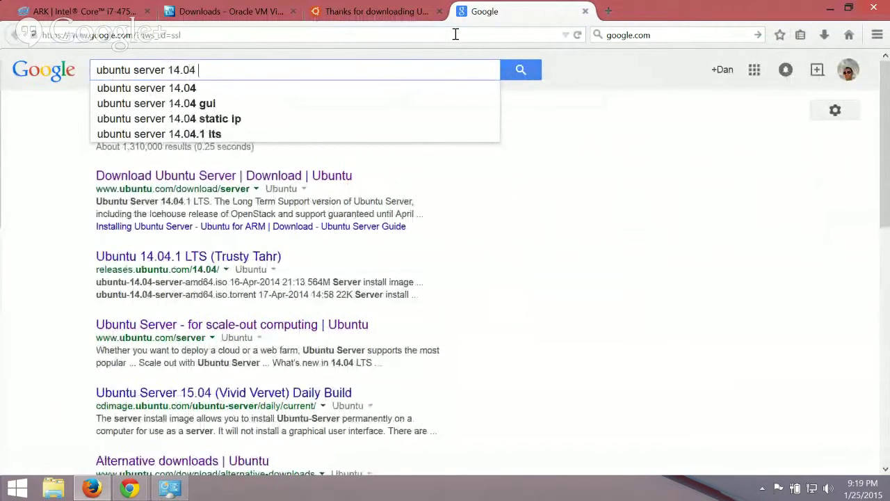
pyautogui.write('32 bit')
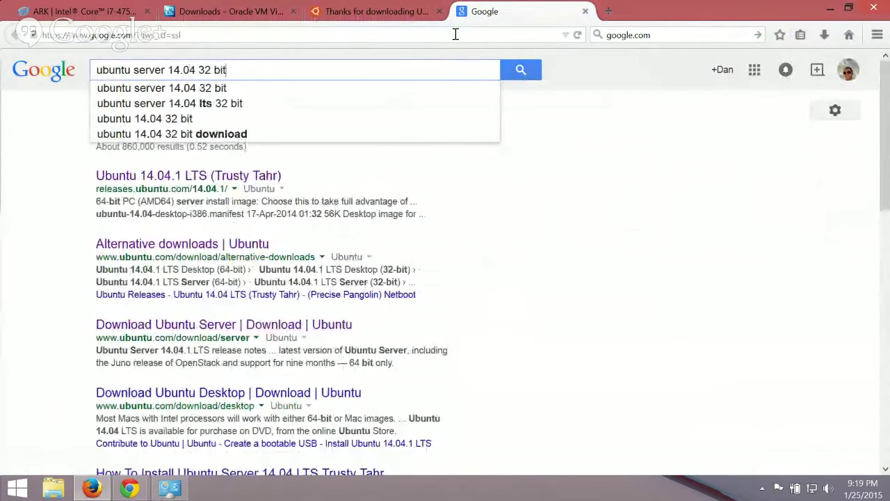
pyautogui.press('Return')
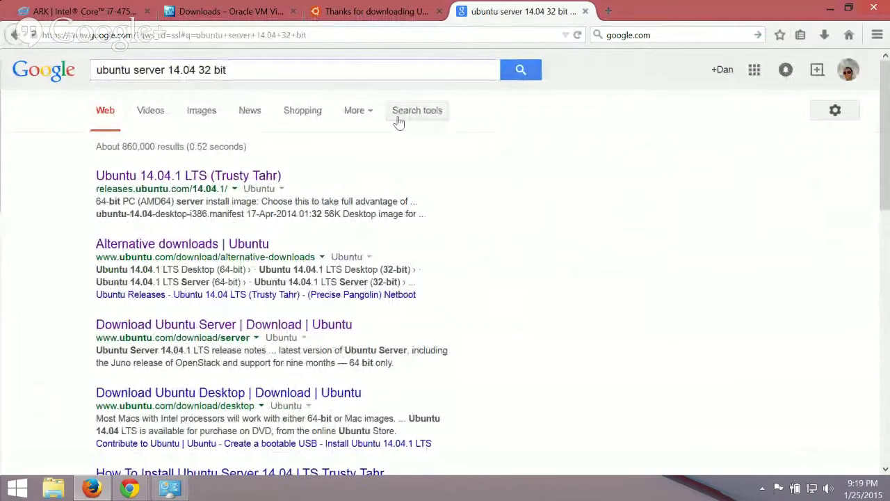
# Open the Ubuntu 14.04.1 LTS releases page and dismiss the PC (Intel x86) server image download dialog.
pyautogui.click(147, 177)
pyautogui.scroll(-5, 225, 191)
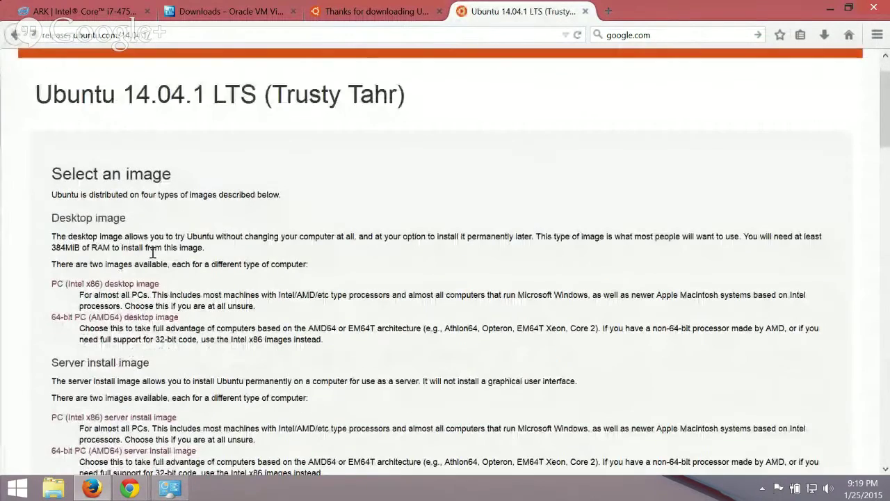
pyautogui.moveTo(47, 207); pyautogui.dragTo(155, 207)
pyautogui.moveTo(50, 262); pyautogui.dragTo(184, 262)
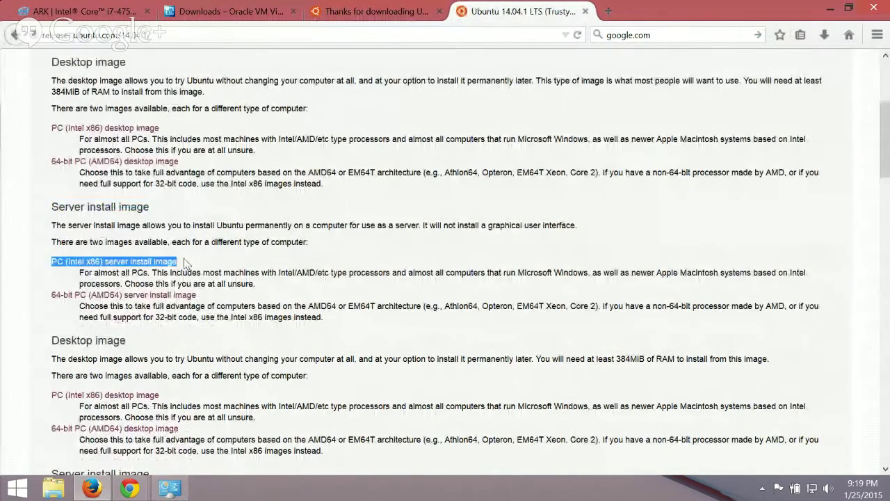
pyautogui.click(140, 262)
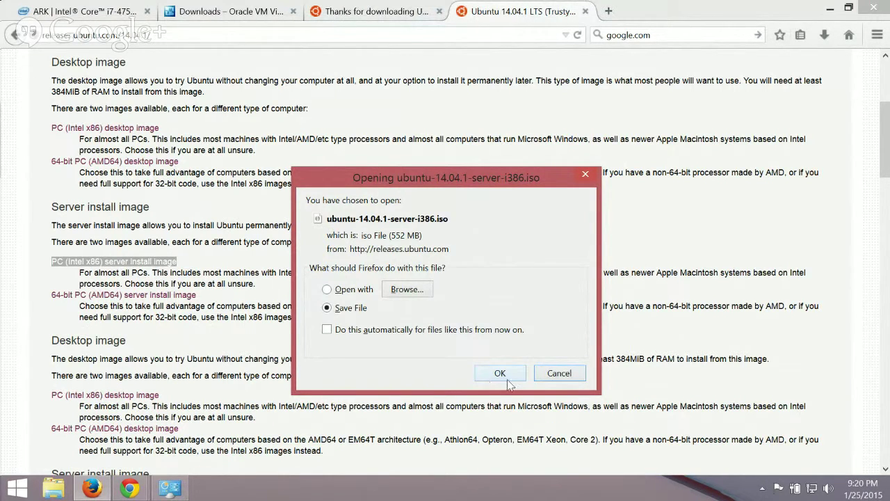
pyautogui.click(558, 374)
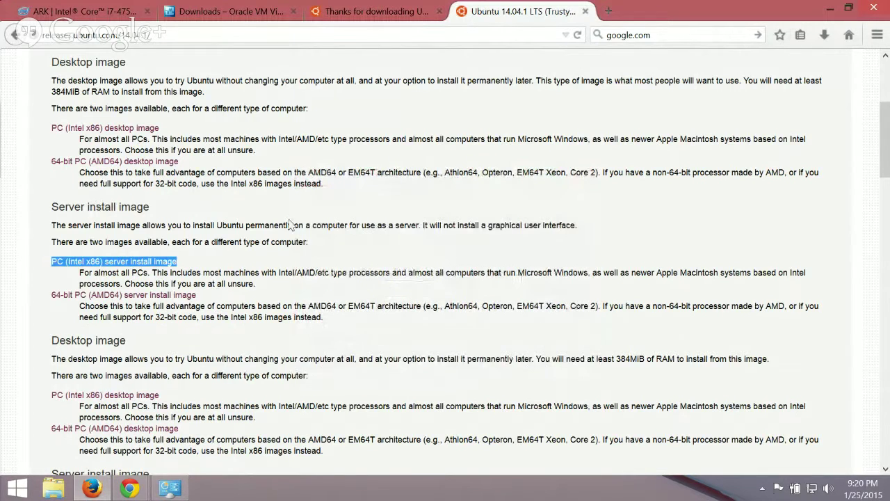
pyautogui.scroll(5, 402, 199)
# Close the Ubuntu release tab, return to the Firefox start page, and open the downloads library.
pyautogui.click(585, 11)
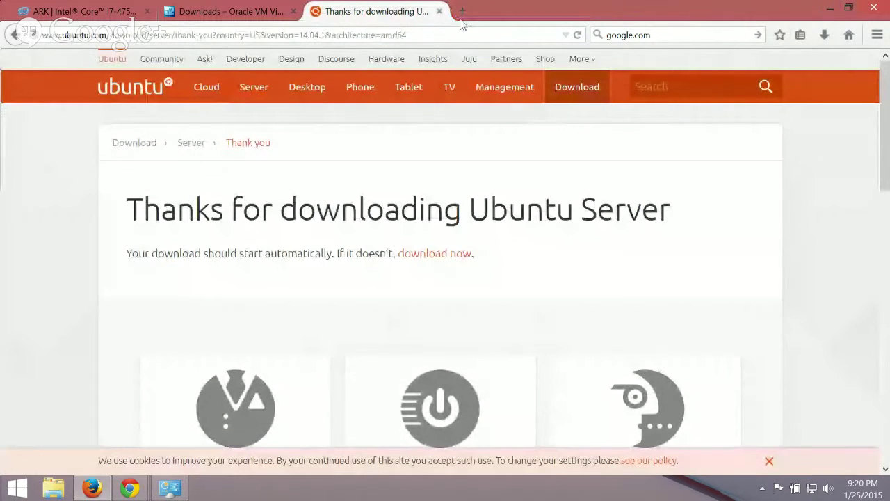
pyautogui.click(878, 36)
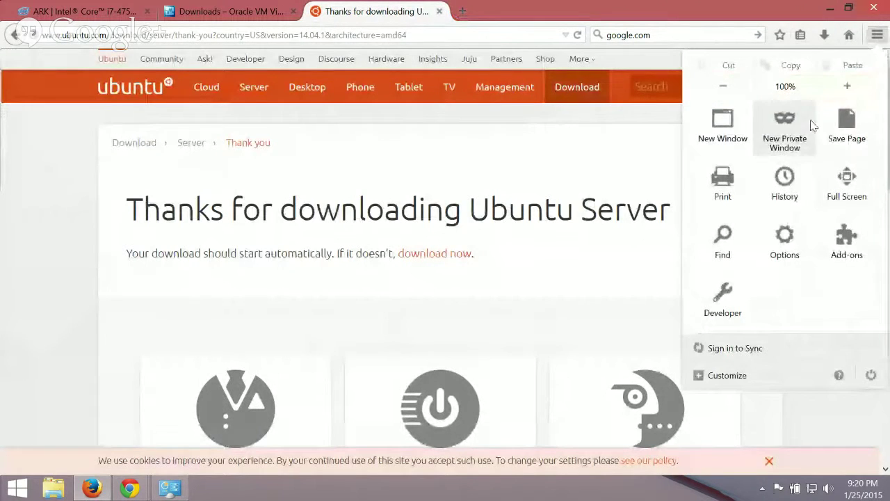
pyautogui.click(849, 35)
pyautogui.click(824, 35)
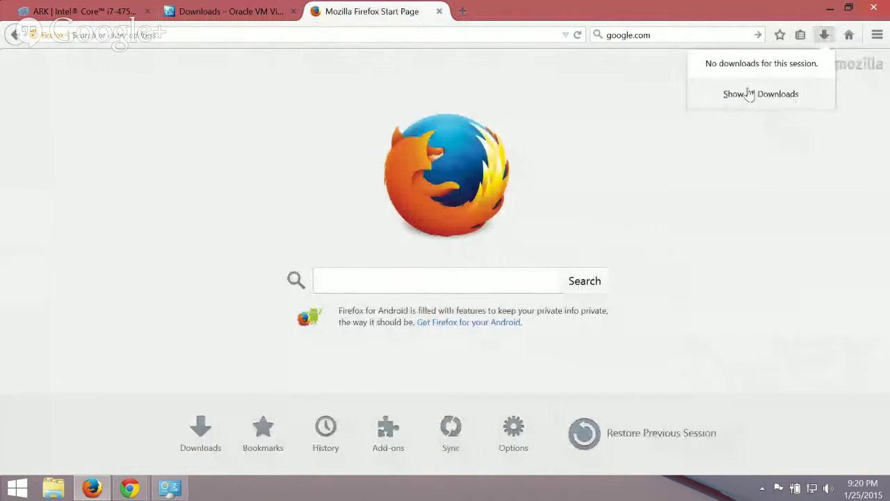
pyautogui.click(747, 93)
# Launch the VirtualBox 4.3.20 installer and accept the default feature selection.
pyautogui.click(509, 287)
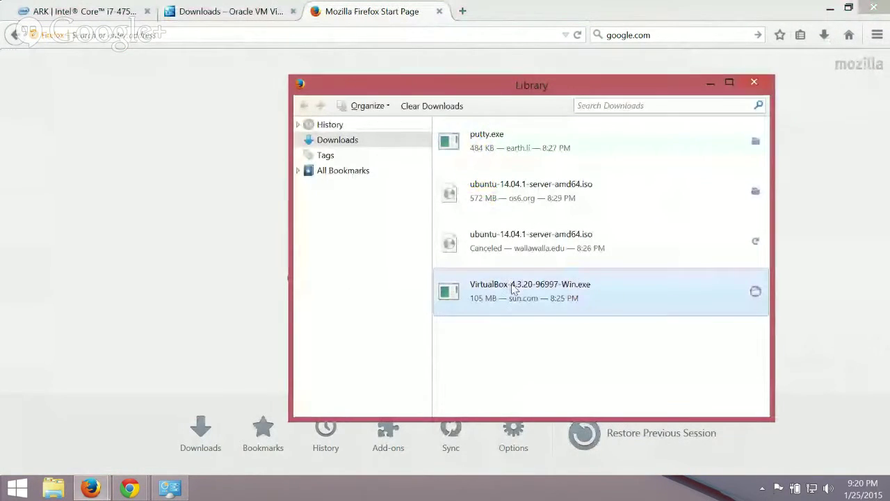
pyautogui.doubleClick(509, 287)
pyautogui.click(501, 285)
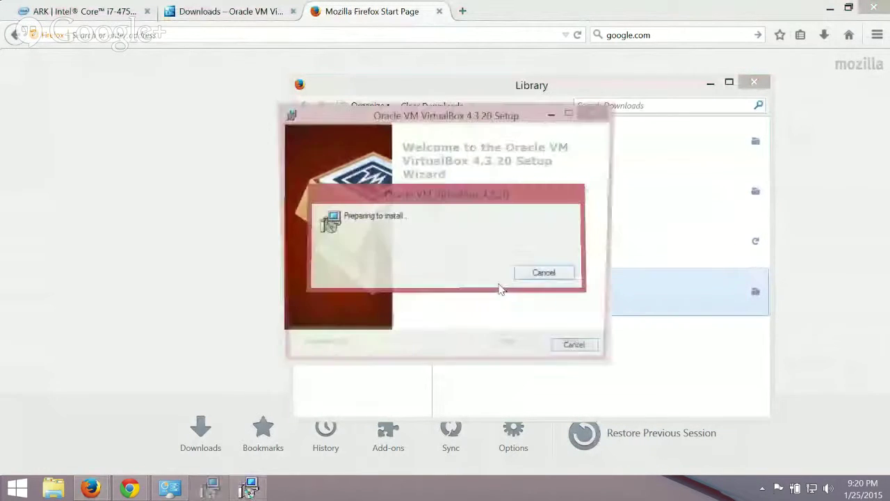
pyautogui.click(516, 355)
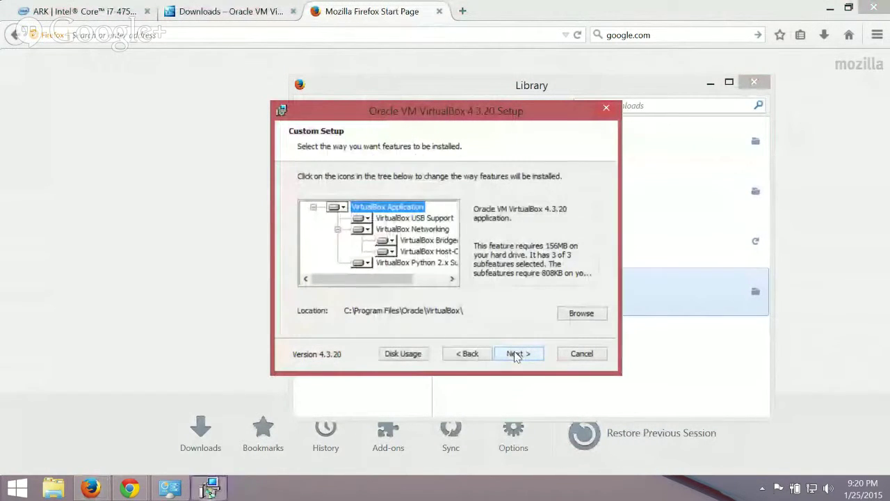
pyautogui.click(517, 355)
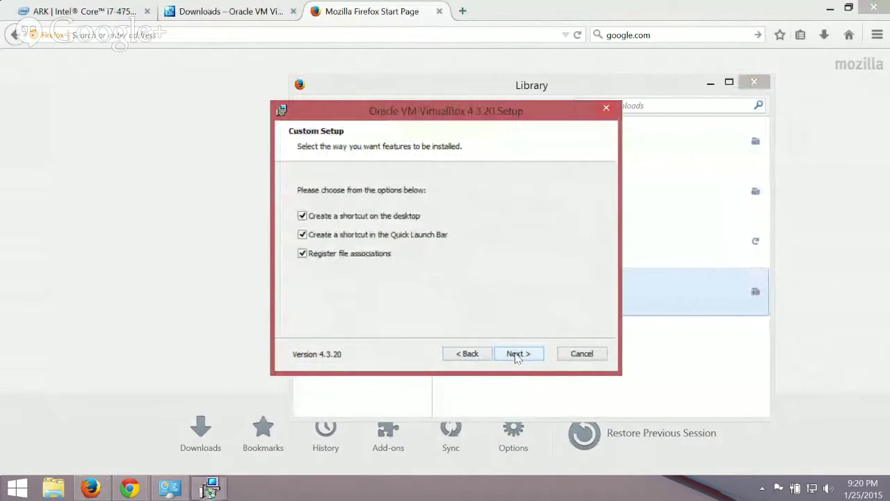
# Skip the Quick Launch shortcut, accept the network-interfaces reset warning, and finish installing.
pyautogui.click(301, 235)
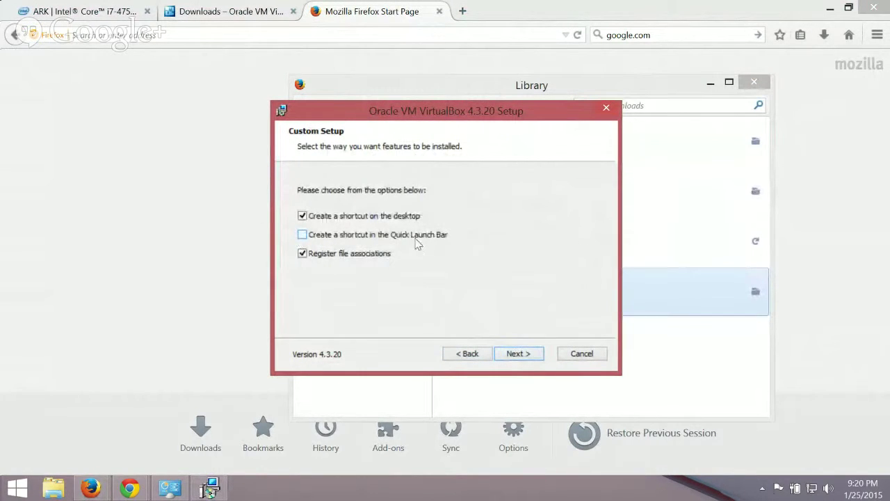
pyautogui.click(519, 354)
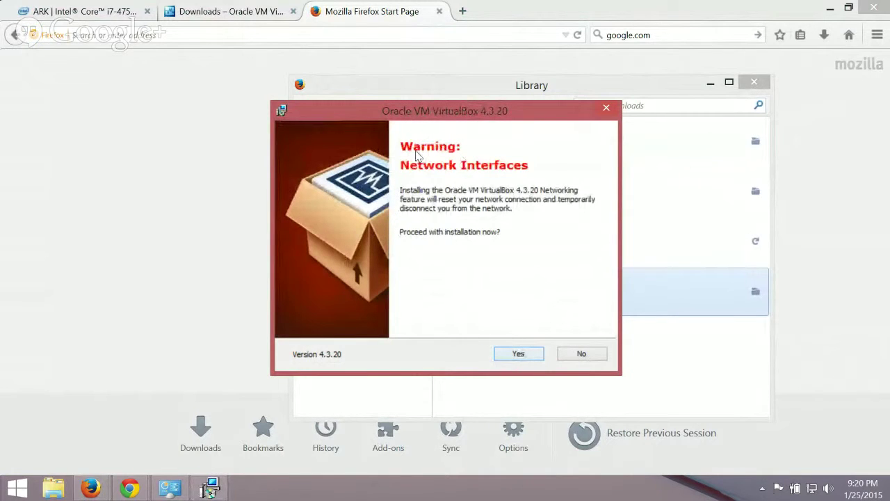
pyautogui.moveTo(473, 102); pyautogui.dragTo(420, 108)
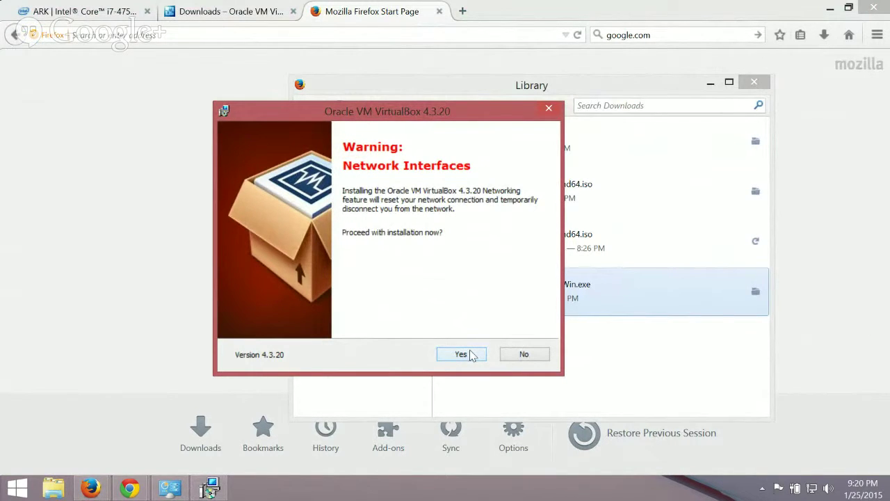
pyautogui.moveTo(401, 120); pyautogui.dragTo(411, 118)
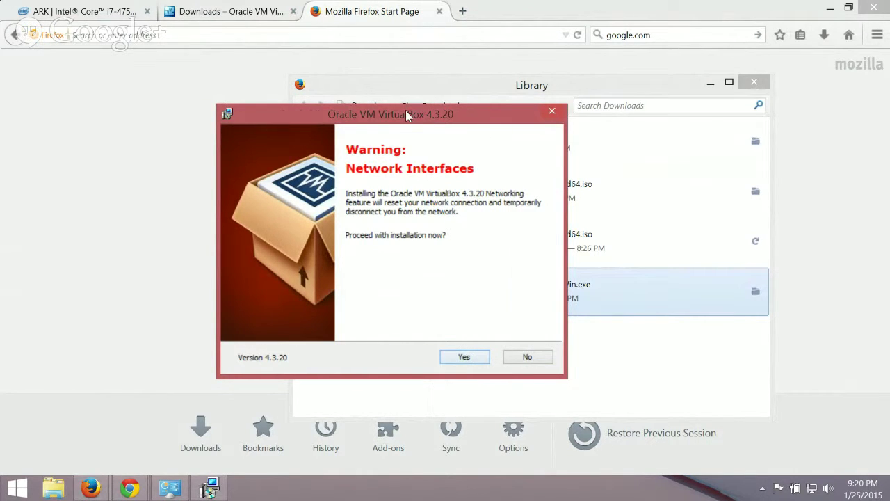
pyautogui.moveTo(408, 112); pyautogui.dragTo(491, 138)
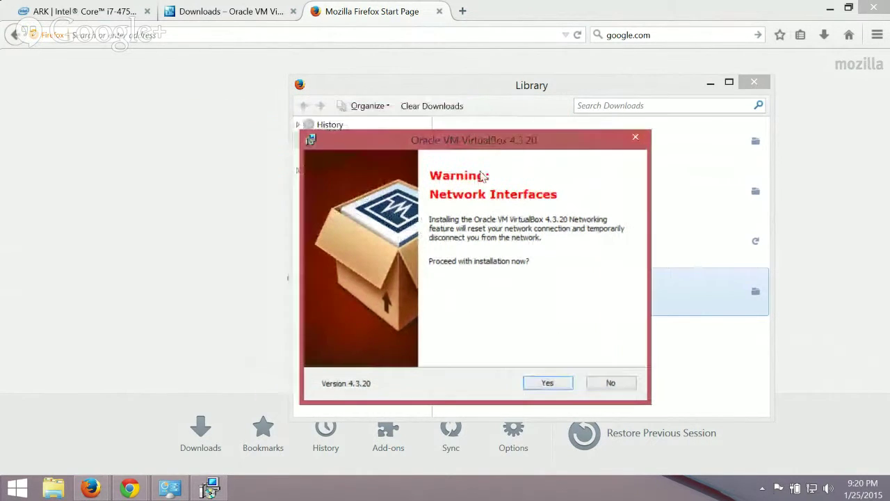
pyautogui.click(547, 383)
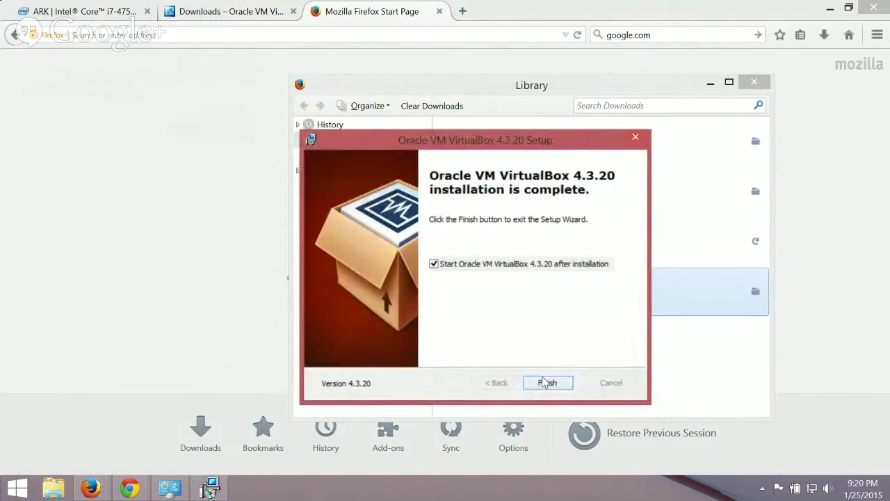
pyautogui.click(547, 381)
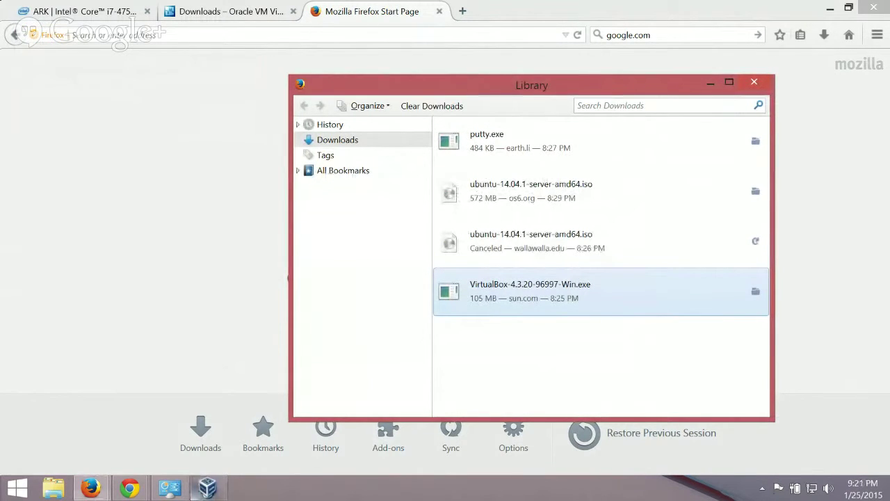
# Create a new machine named 'Ubuntu Server 14.04 64 bit' with version Ubuntu (64 bit).
pyautogui.click(205, 489)
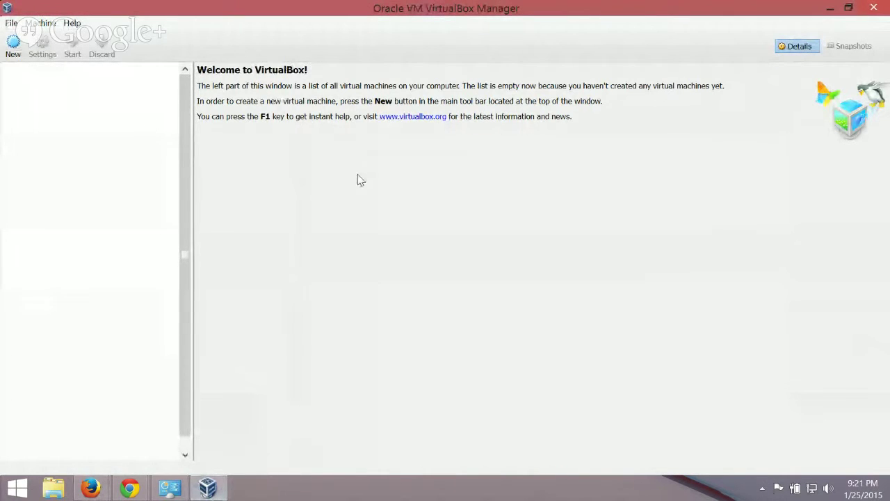
pyautogui.click(10, 54)
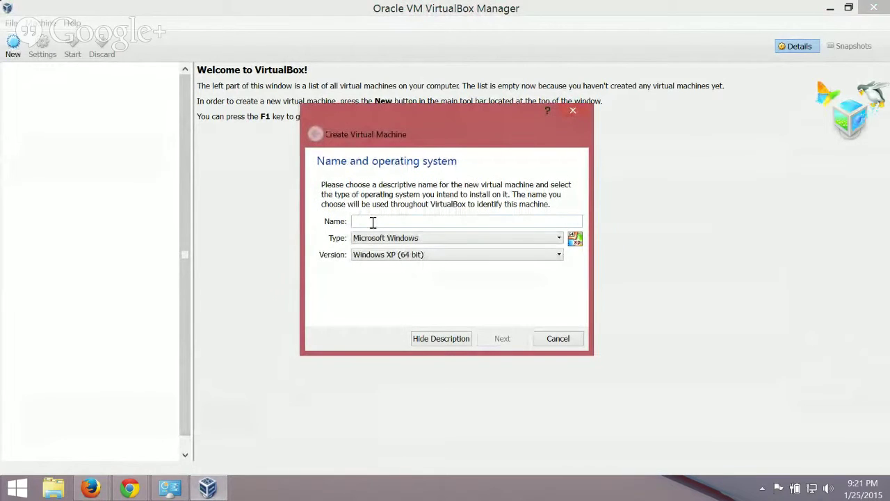
pyautogui.write('Ubuntu Server 14.04')
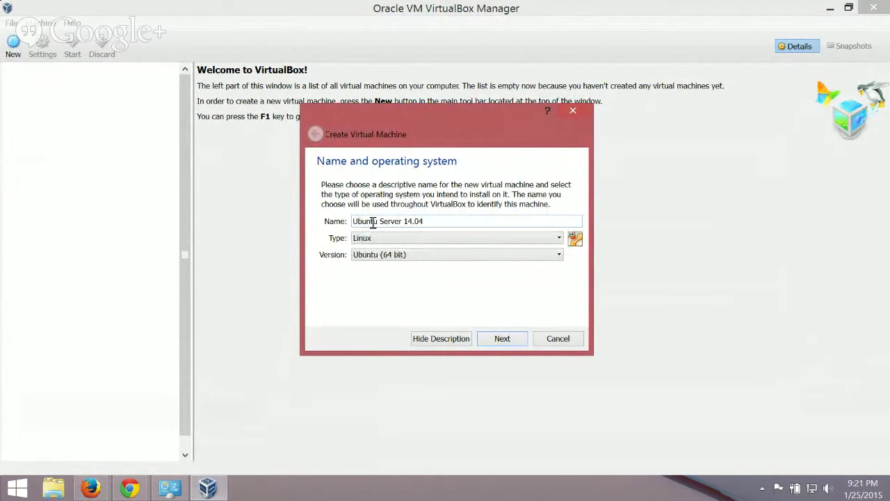
pyautogui.write(' 64 bit')
pyautogui.click(413, 257)
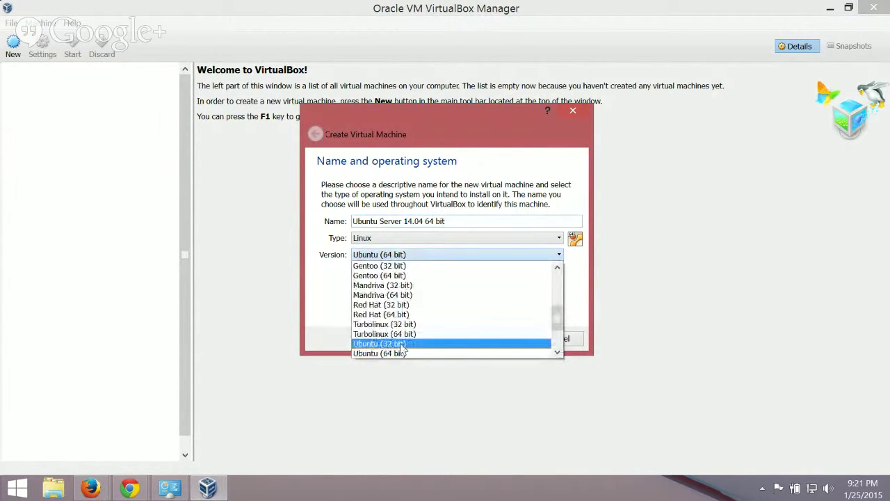
pyautogui.click(402, 354)
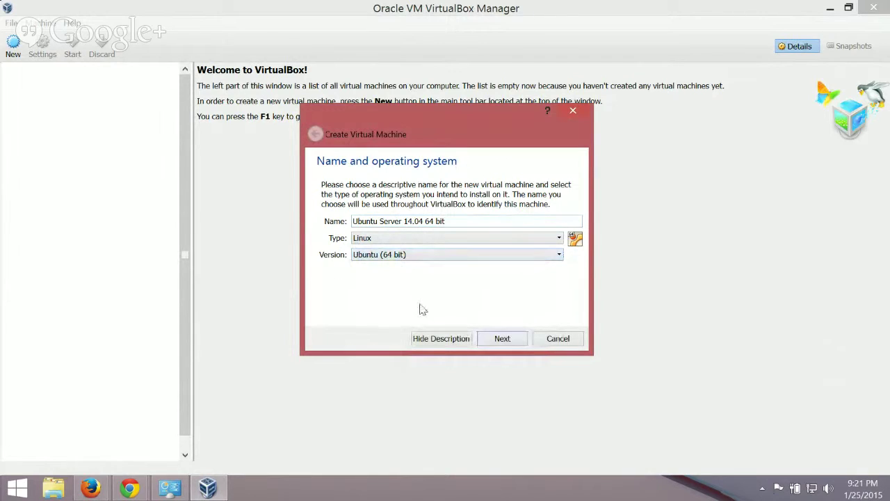
pyautogui.click(503, 339)
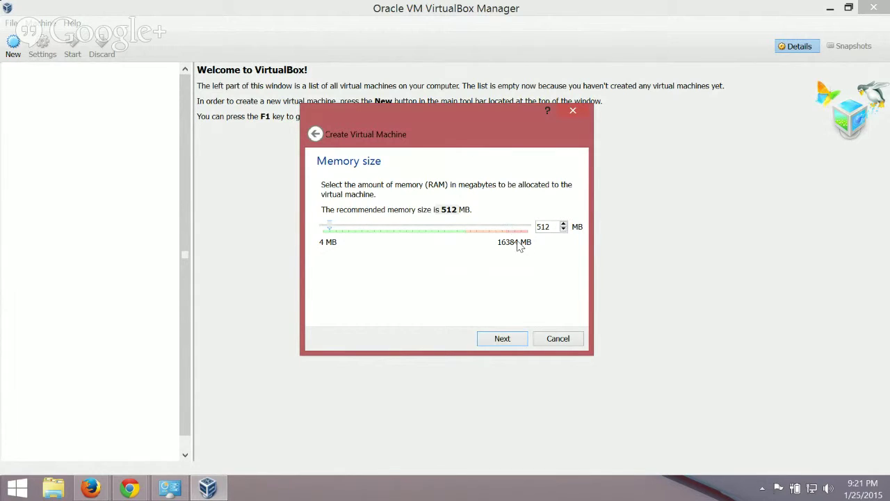
# Set the machine's memory to 2048 MB and proceed to the hard drive page.
pyautogui.doubleClick(547, 227)
pyautogui.write('2048')
pyautogui.click(502, 339)
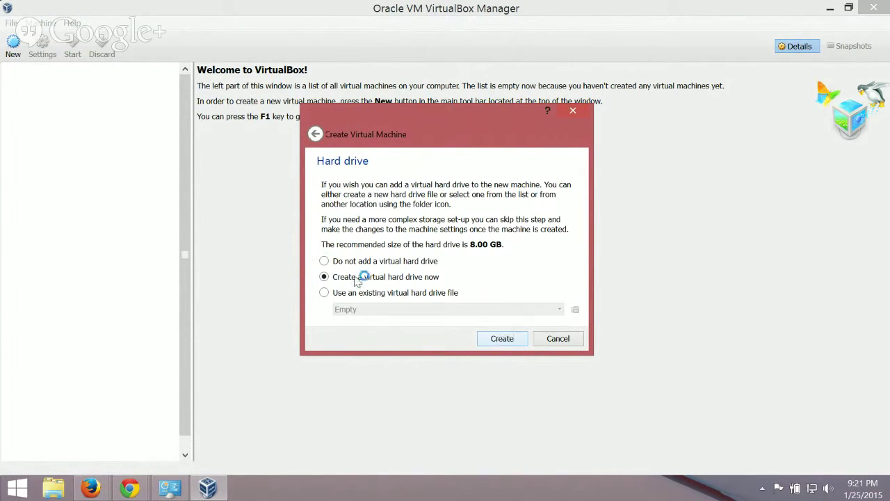
# Create a dynamically allocated VDI hard disk of 20.00 GB, replacing the default 8 GB size.
pyautogui.click(506, 338)
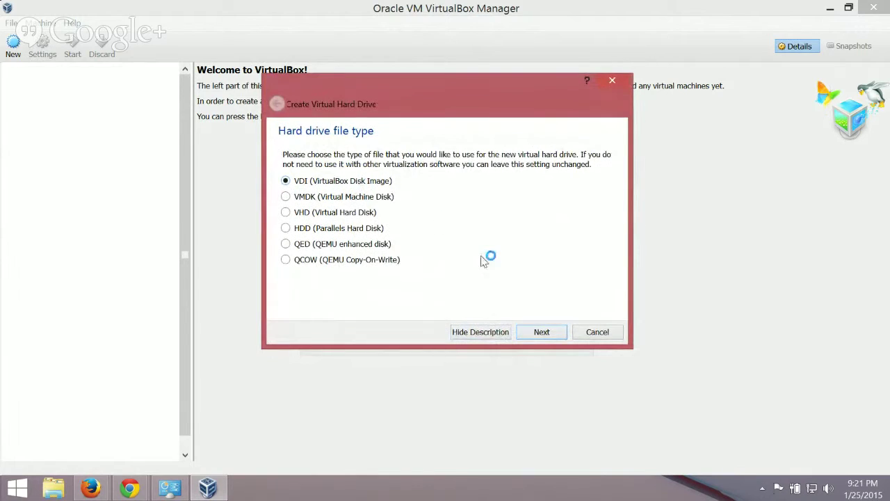
pyautogui.click(542, 332)
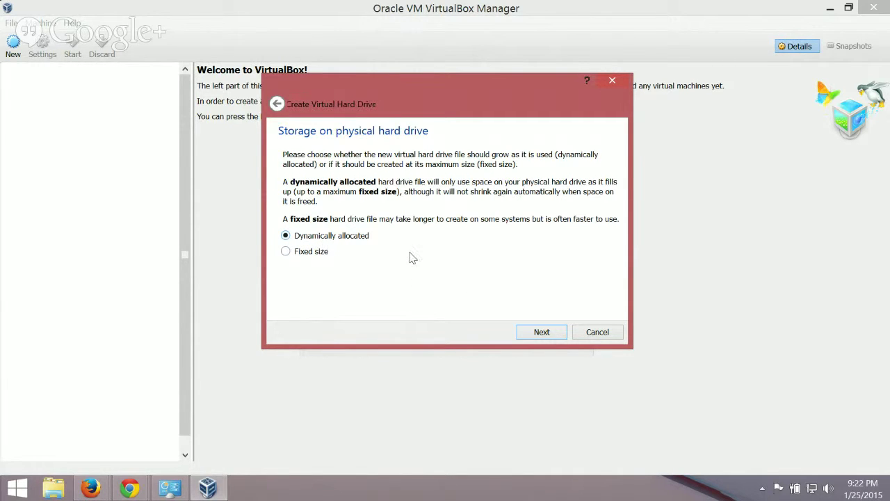
pyautogui.click(543, 335)
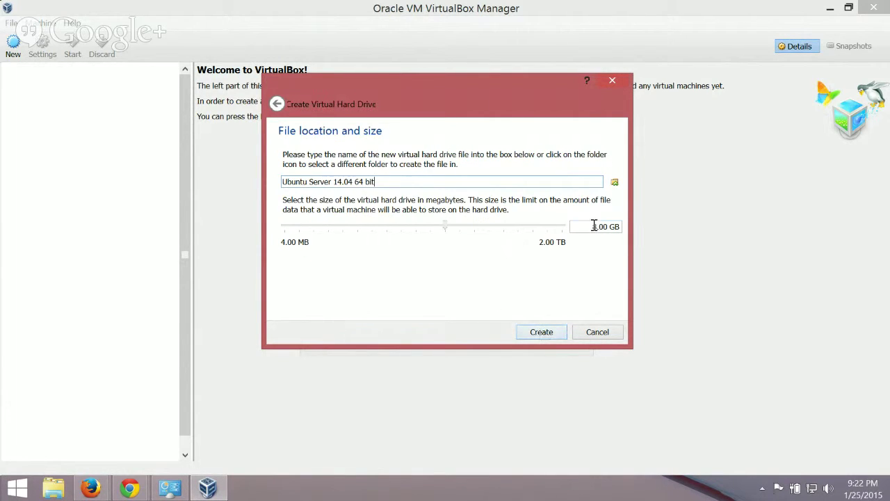
pyautogui.doubleClick(593, 229)
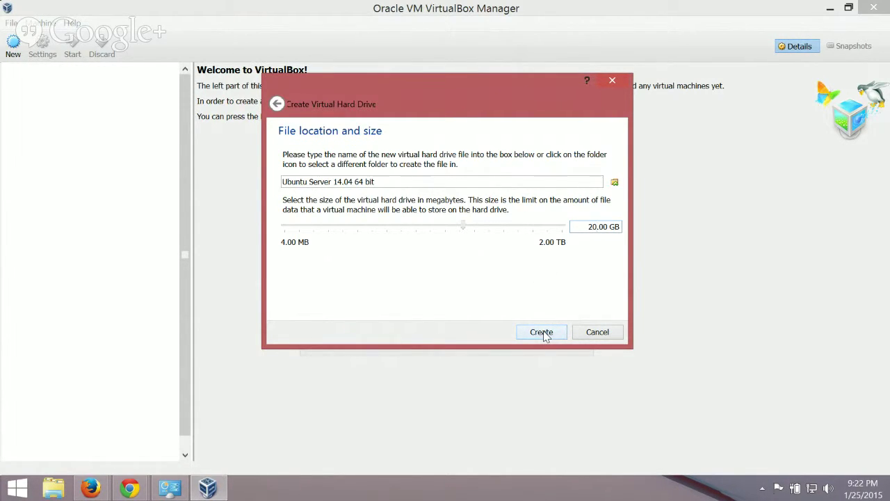
pyautogui.click(543, 333)
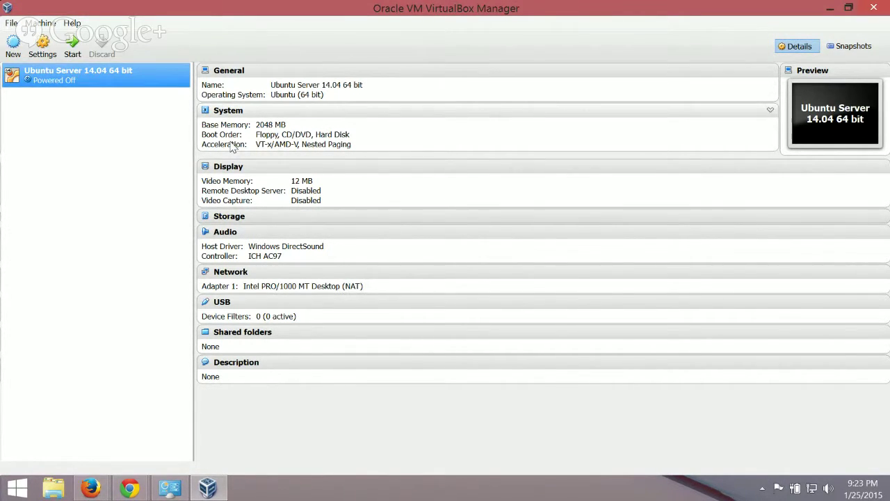
pyautogui.rightClick(112, 73)
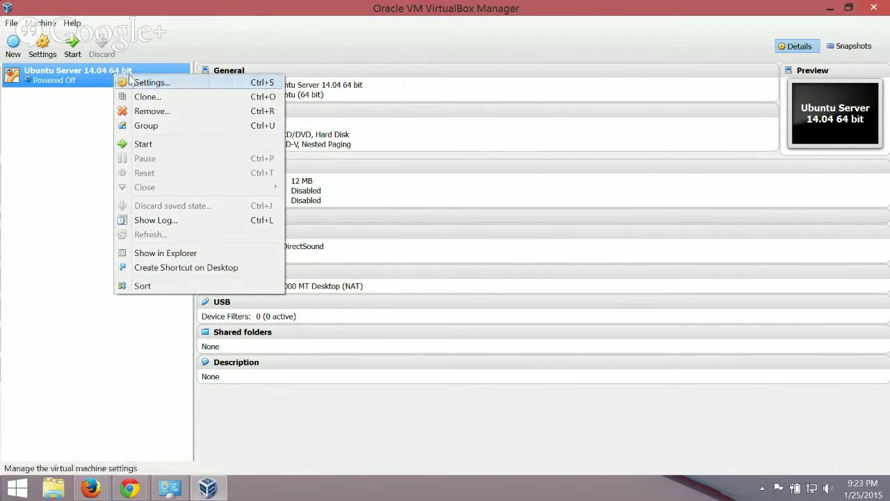
pyautogui.click(60, 72)
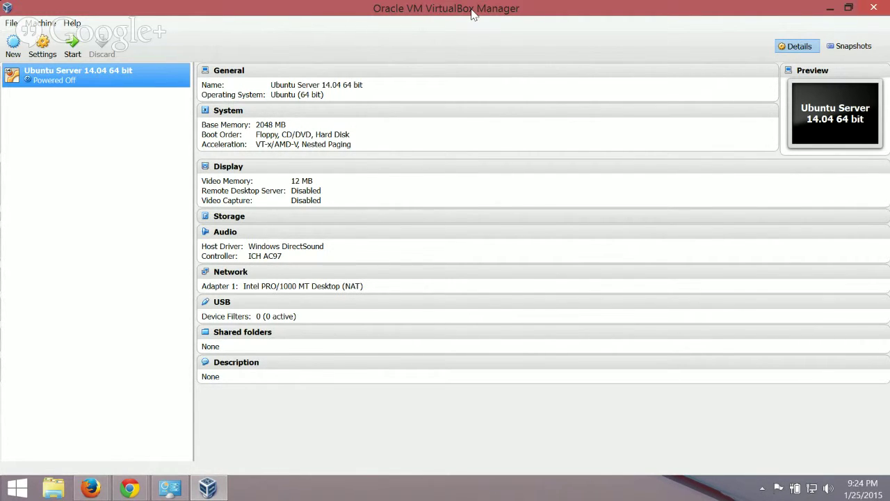
# Start the machine, booting it from the ubuntu-14.04.1-server-amd64 disc image in Downloads.
pyautogui.click(73, 43)
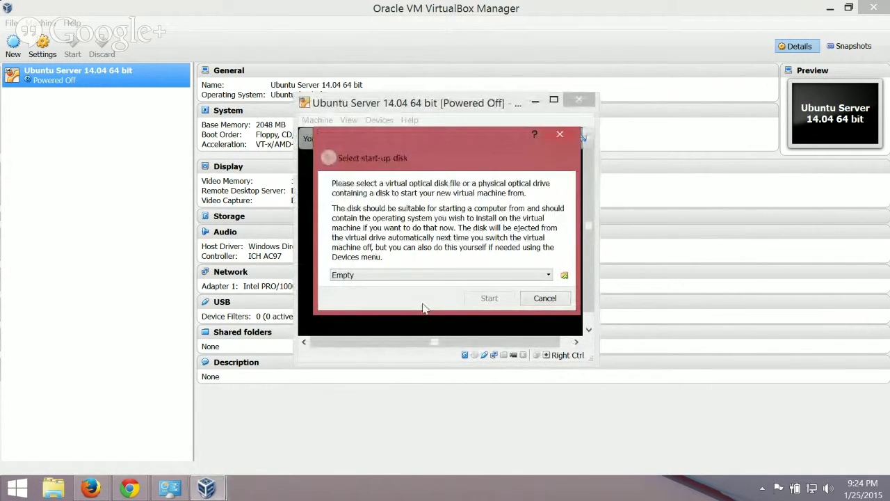
pyautogui.click(564, 276)
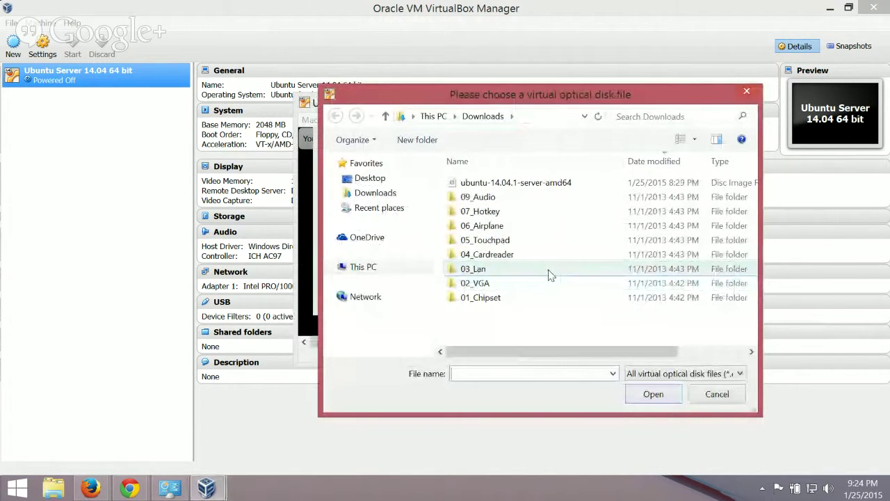
pyautogui.click(372, 195)
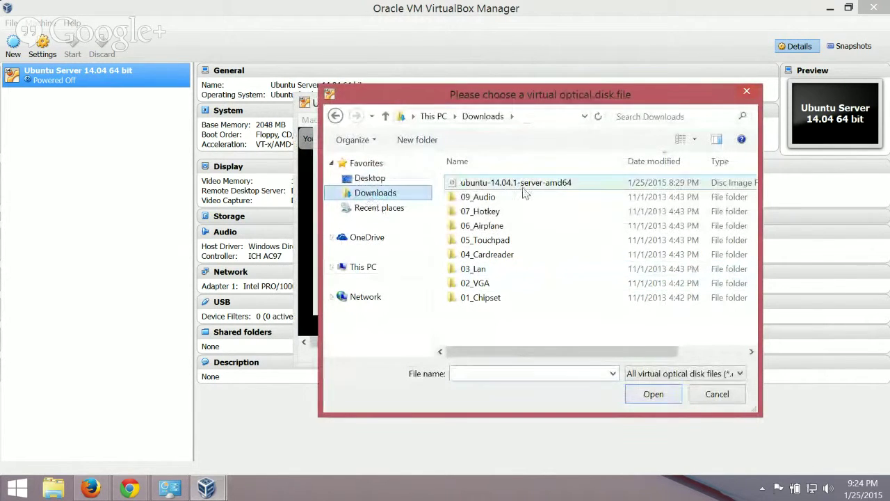
pyautogui.click(500, 183)
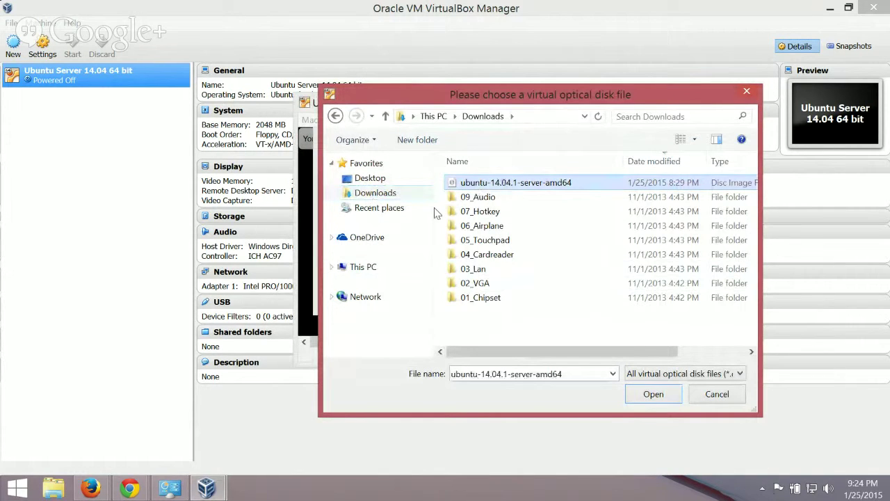
pyautogui.click(653, 394)
pyautogui.click(486, 298)
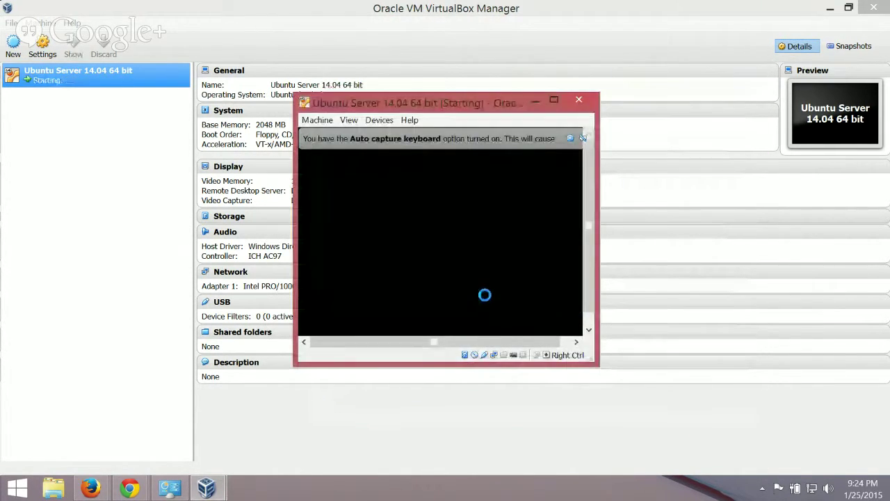
# Enlarge the VM window, accept English in the boot menu, and launch Install Ubuntu Server.
pyautogui.moveTo(597, 364); pyautogui.dragTo(666, 427)
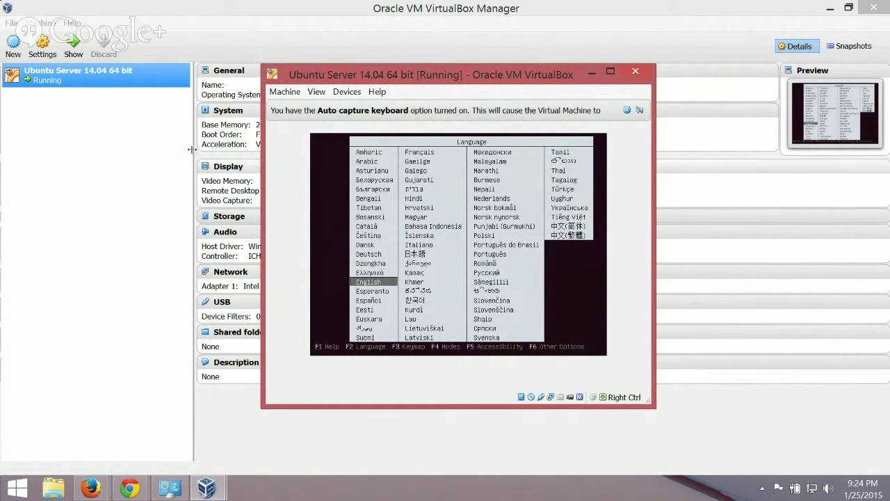
pyautogui.moveTo(437, 74); pyautogui.dragTo(426, 69)
pyautogui.click(483, 308)
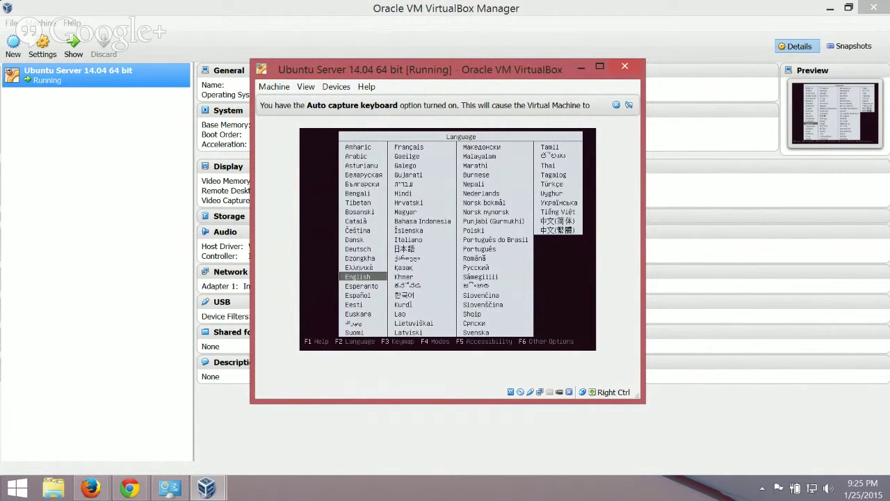
pyautogui.press('Return')
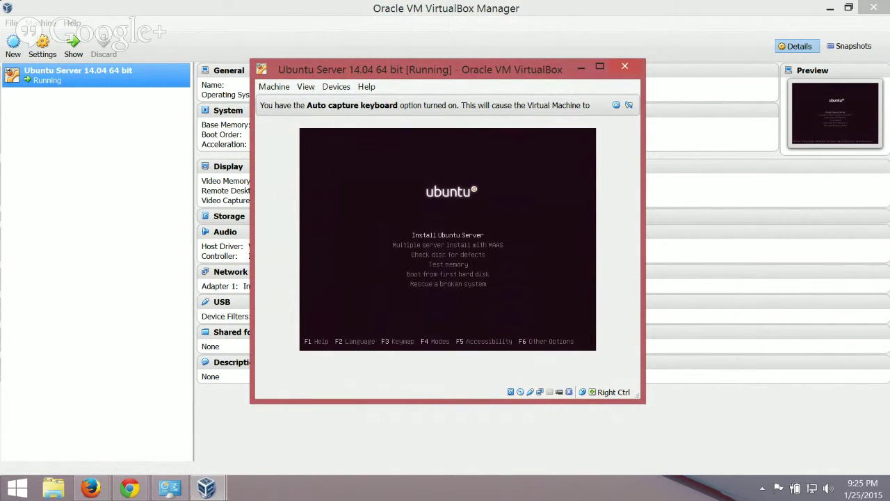
pyautogui.press('Return')
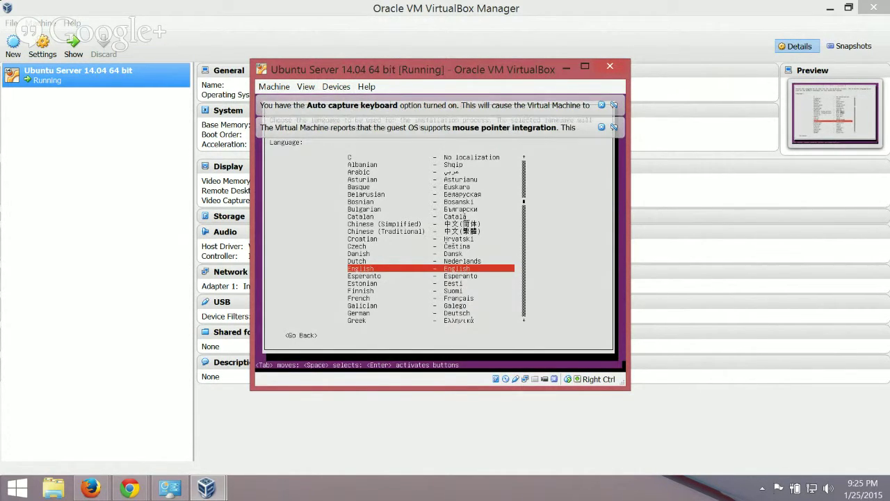
# Dismiss the mouse and keyboard notices, refocus the installer window, and confirm English as installation language.
pyautogui.click(615, 127)
pyautogui.click(614, 105)
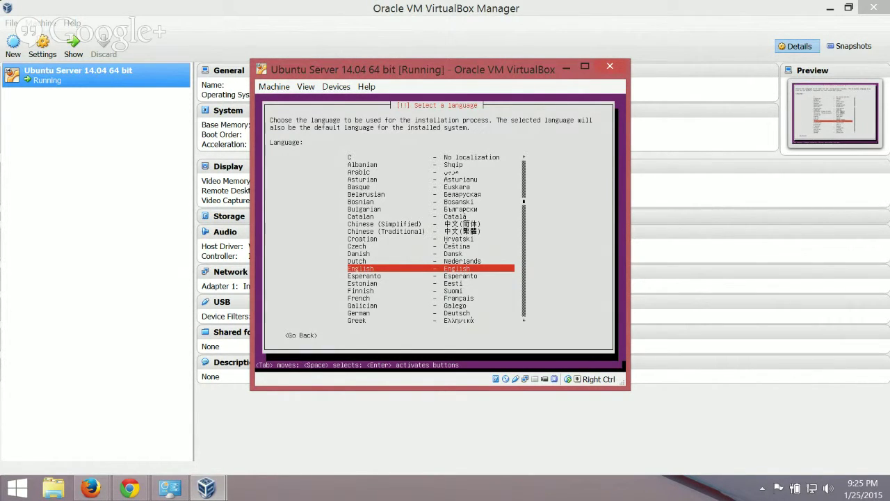
pyautogui.click(678, 322)
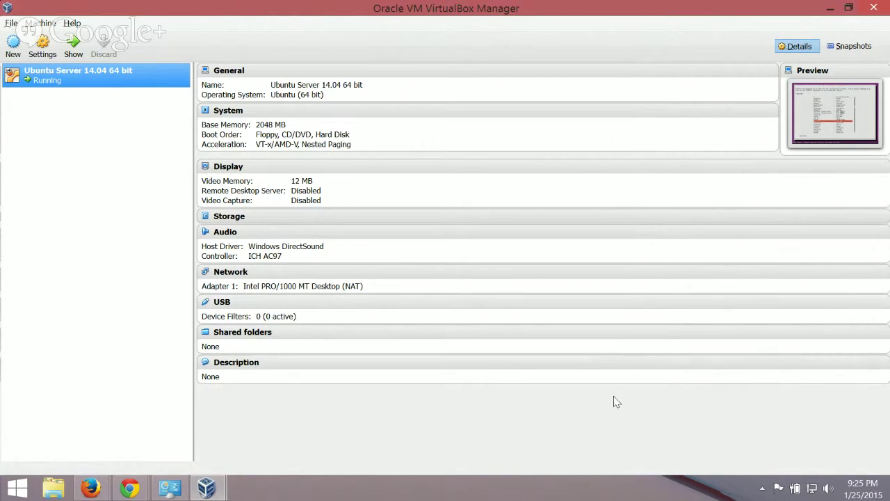
pyautogui.hotkey('alt', 'Tab')
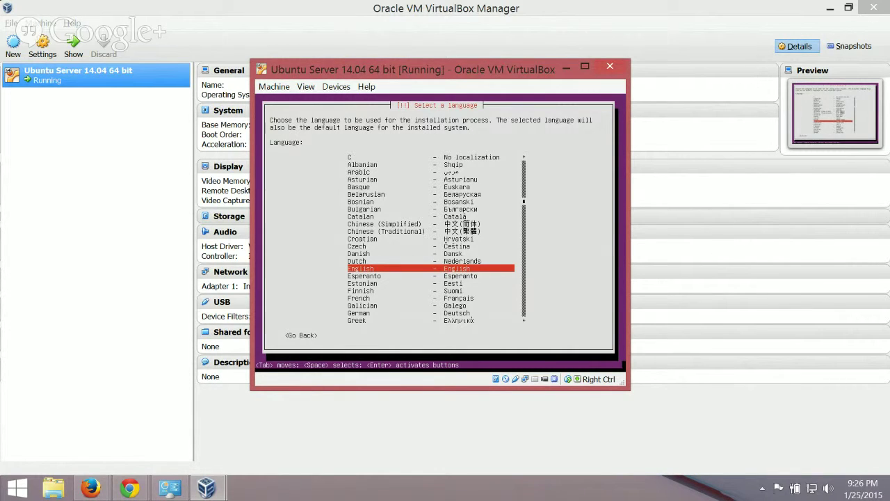
pyautogui.press('Return')
pyautogui.press('Return')
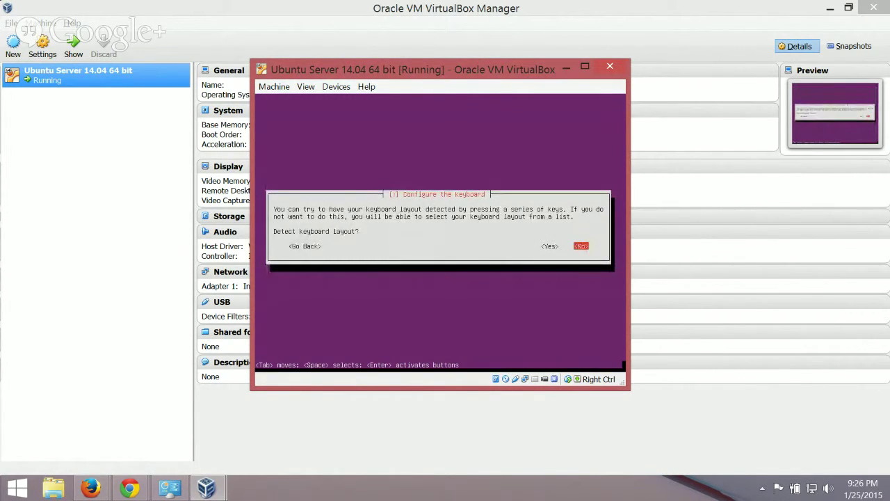
# Decline keyboard auto-detection and choose the English (US) keyboard layout.
pyautogui.press('Return')
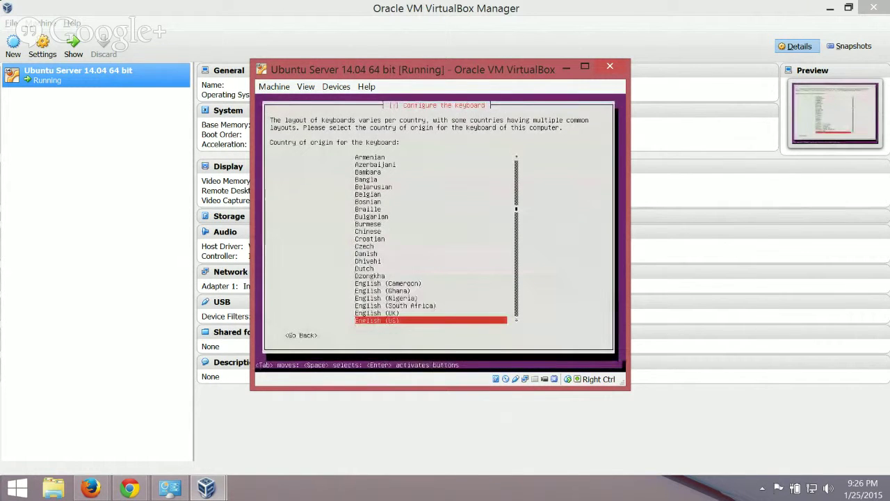
pyautogui.press('Return')
pyautogui.press('Return')
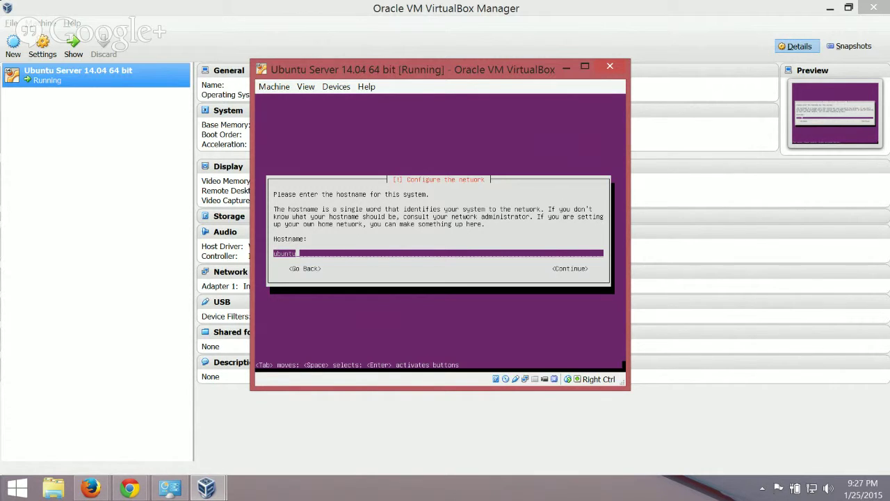
# Replace the default hostname ubuntu with dev01 and continue.
pyautogui.press('BackSpace')
pyautogui.press('BackSpace')
pyautogui.press('BackSpace')
pyautogui.press('BackSpace')
pyautogui.press('BackSpace')
pyautogui.press('BackSpace')
pyautogui.write('dev01')
pyautogui.press('Return')
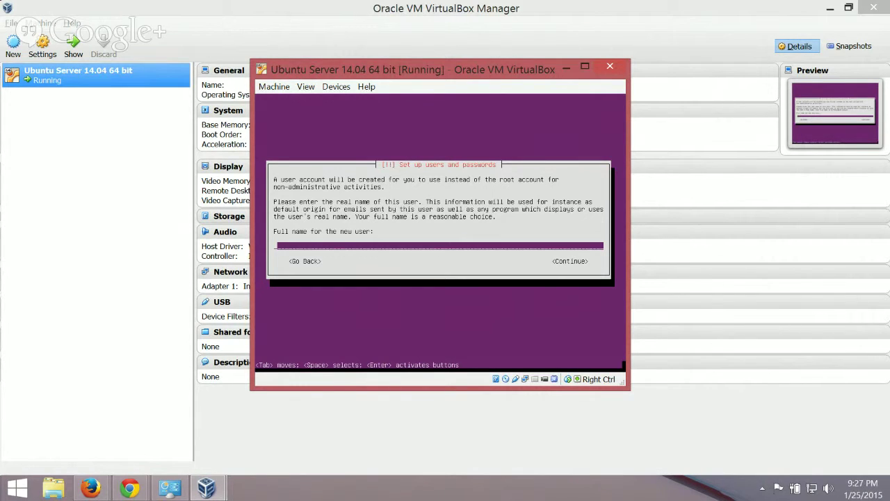
# Enter ubuntu as the new user's full name and continue.
pyautogui.write('ubuntu')
pyautogui.press('Return')
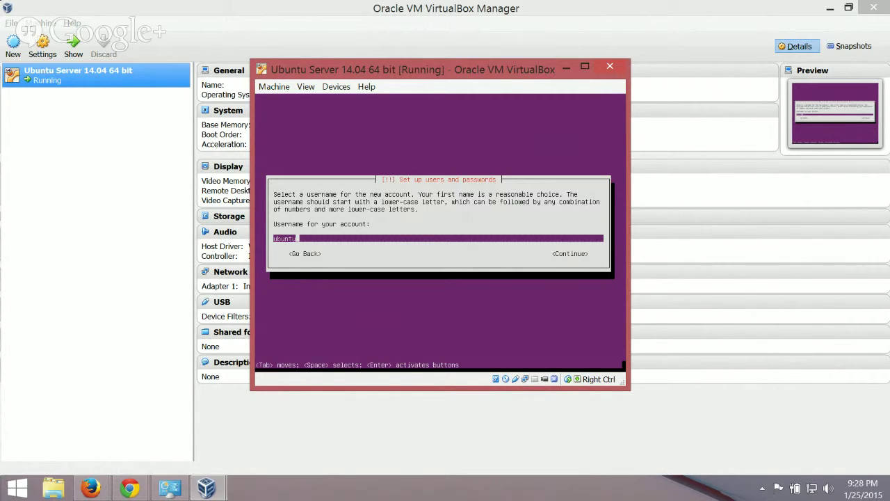
# Accept ubuntu as the username, then enter and confirm the account password.
pyautogui.press('Return')
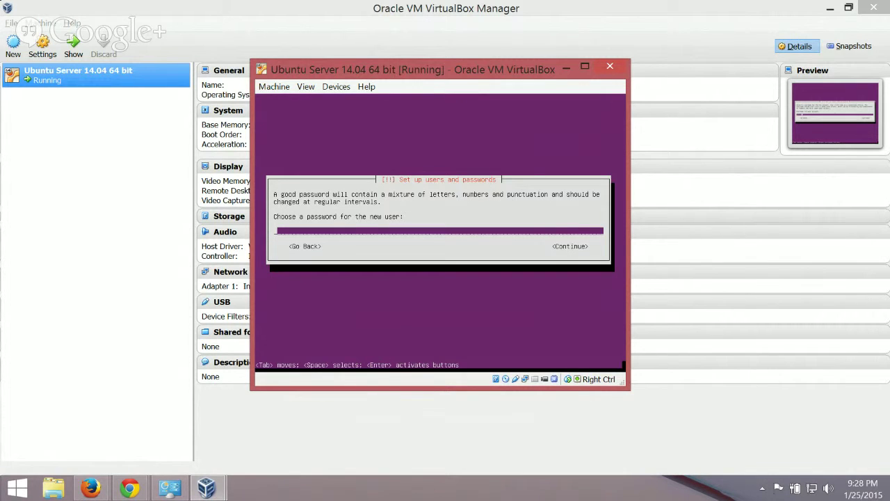
pyautogui.write('ubuntupassword')
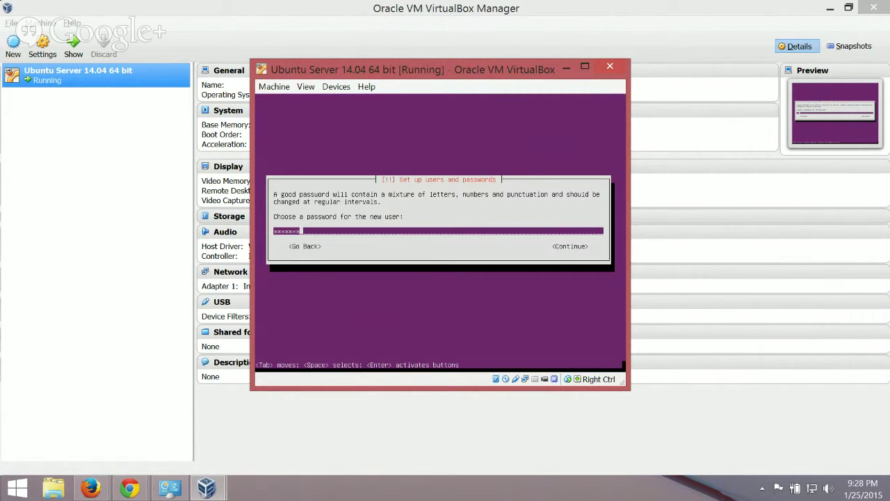
pyautogui.press('Return')
pyautogui.write('ubuntupassword')
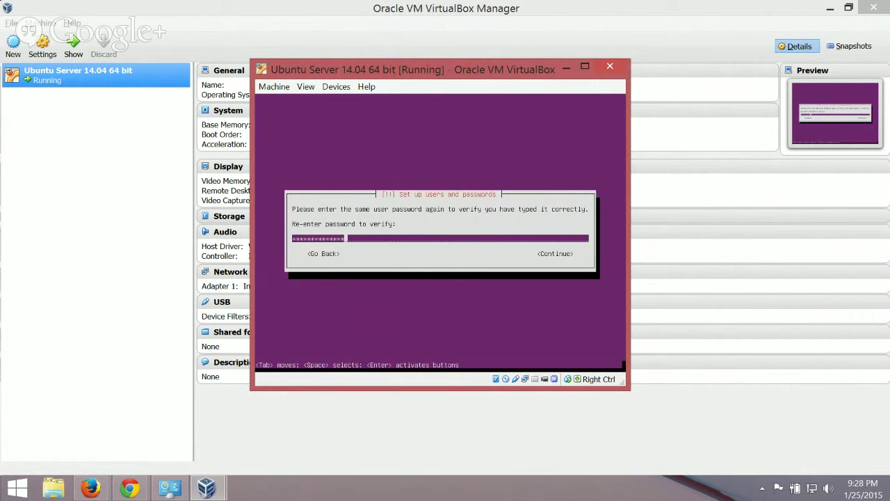
pyautogui.press('Return')
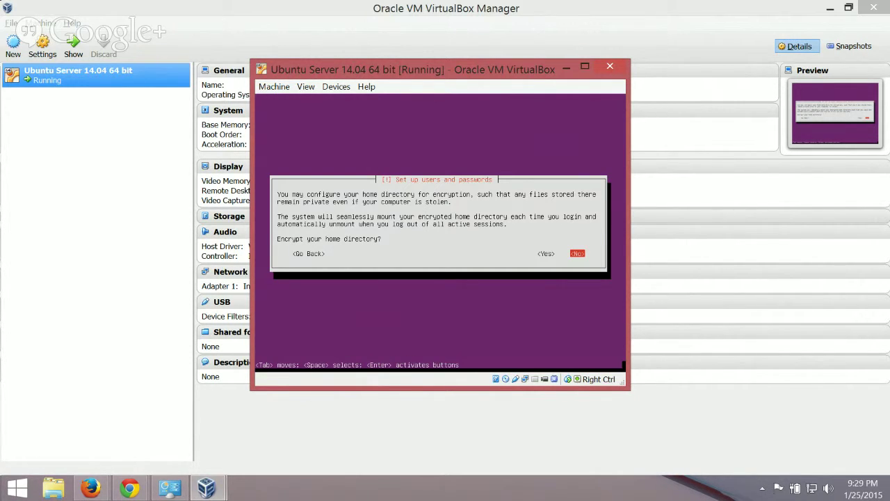
# Decline home directory encryption and accept the America/Chicago time zone.
pyautogui.press('Return')
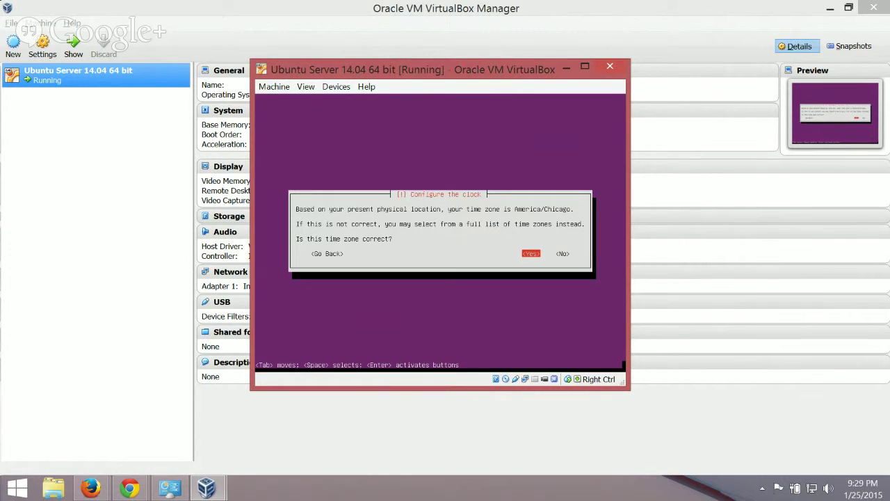
pyautogui.press('Return')
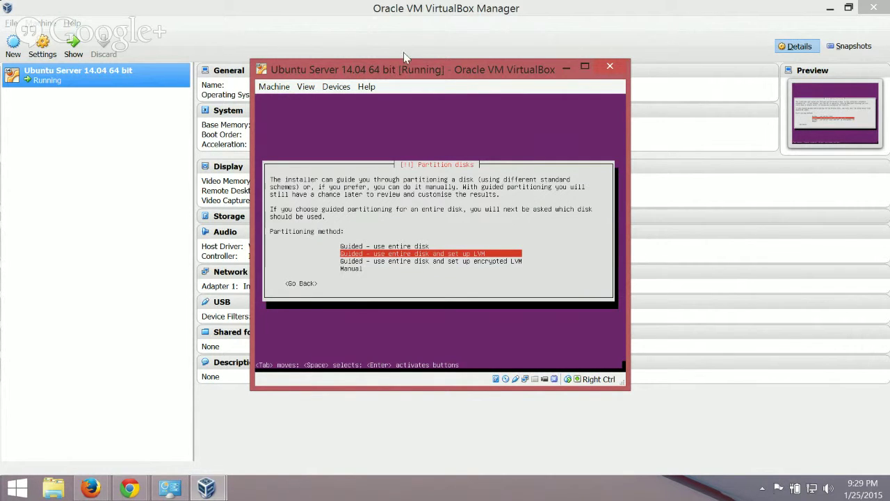
# Choose 'Guided - use entire disk' partitioning on the 21.5 GB SCSI3 (sda) virtual disk.
pyautogui.moveTo(408, 71); pyautogui.dragTo(426, 86)
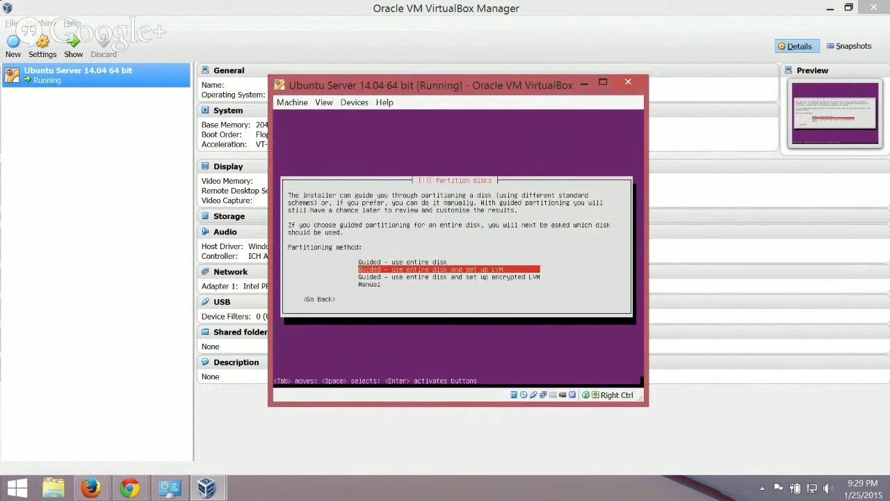
pyautogui.press('Up')
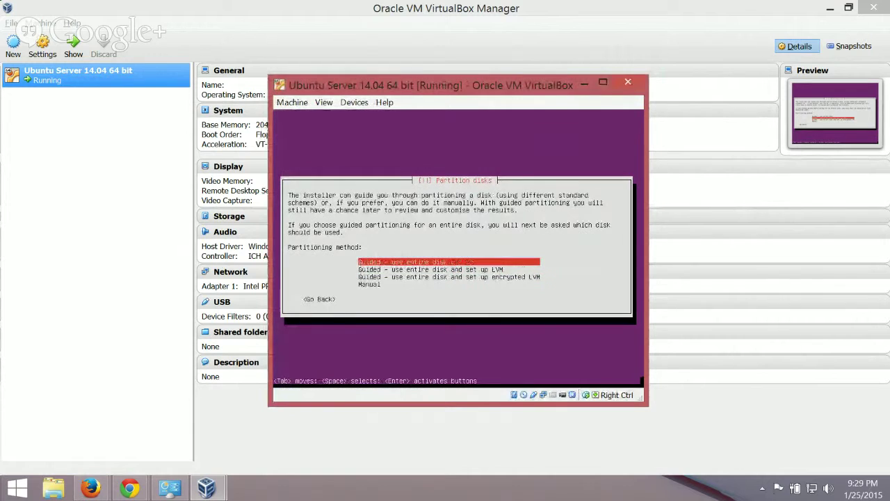
pyautogui.press('Return')
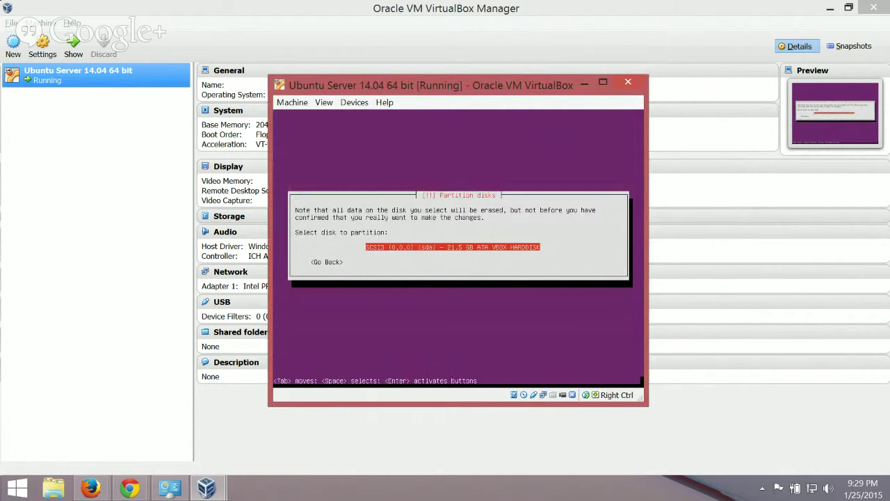
pyautogui.press('Return')
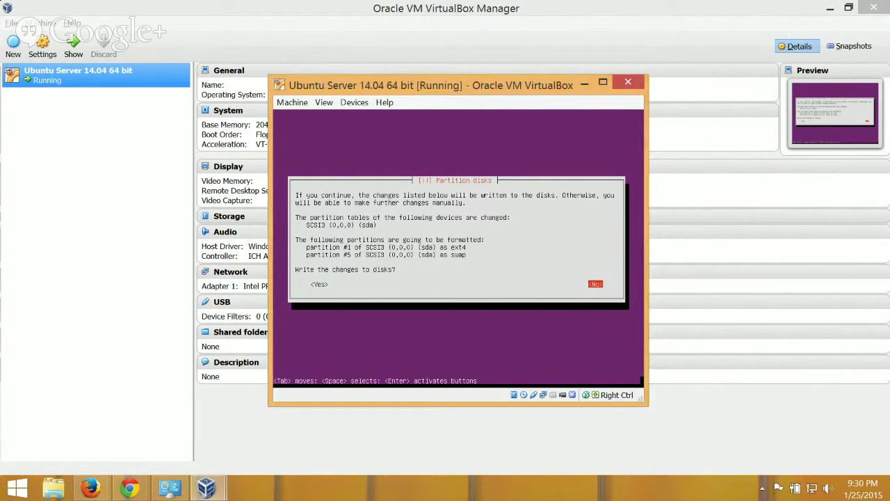
# Answer Yes to 'Write the changes to disks?' to apply the partitioning.
pyautogui.press('Tab')
pyautogui.press('Return')
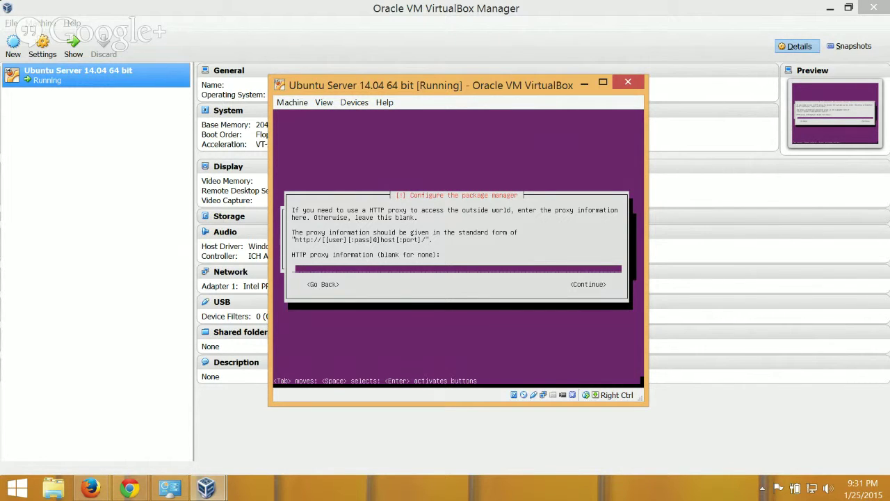
# Continue past the HTTP proxy prompt with the proxy field left blank.
pyautogui.press('Tab')
pyautogui.press('Return')
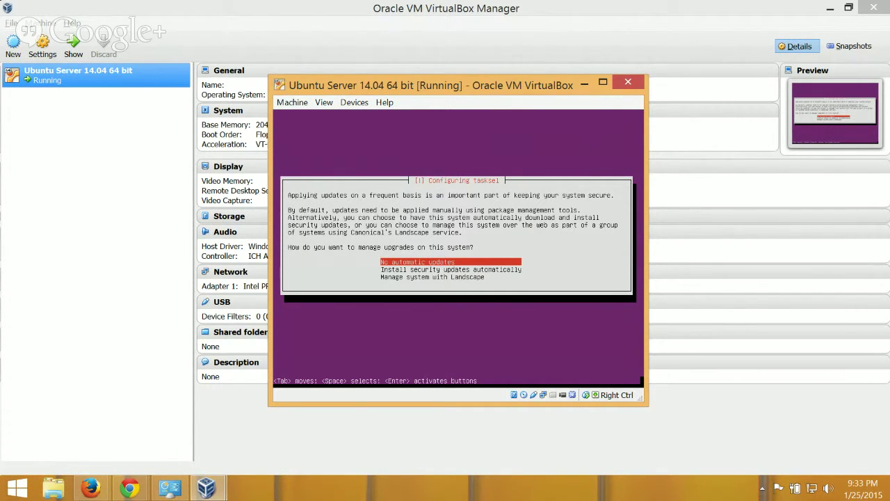
# Choose No automatic updates and tick the OpenSSH, DNS and LAMP server collections.
pyautogui.press('Return')
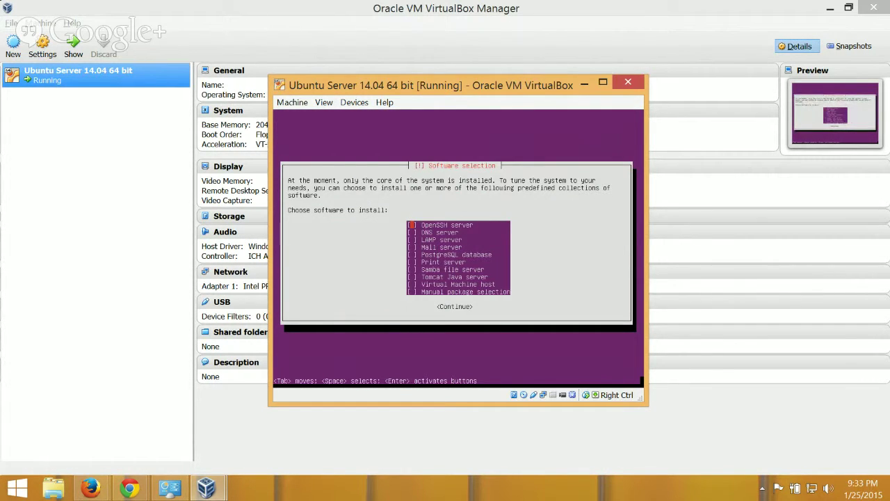
pyautogui.press('Down')
pyautogui.press('Down')
pyautogui.press('Down')
pyautogui.press('Down')
pyautogui.press('Down')
pyautogui.press('Down')
pyautogui.press('Down')
pyautogui.press('Up')
pyautogui.press('Up')
pyautogui.press('Up')
pyautogui.press('Up')
pyautogui.press('Up')
pyautogui.press('Up')
# Untick the extra Mail and PostgreSQL collections and confirm the software selection.
pyautogui.press('Up')
pyautogui.press('space')
pyautogui.press('Down')
pyautogui.press('space')
pyautogui.press('Down')
pyautogui.press('space')
pyautogui.press('Down')
pyautogui.press('space')
pyautogui.press('Down')
pyautogui.press('space')
pyautogui.press('Down')
pyautogui.press('Up')
pyautogui.press('space')
pyautogui.press('Up')
pyautogui.press('space')
pyautogui.press('Up')
pyautogui.press('space')
pyautogui.press('Up')
pyautogui.press('space')
pyautogui.press('Up')
pyautogui.press('Tab')
pyautogui.press('Return')
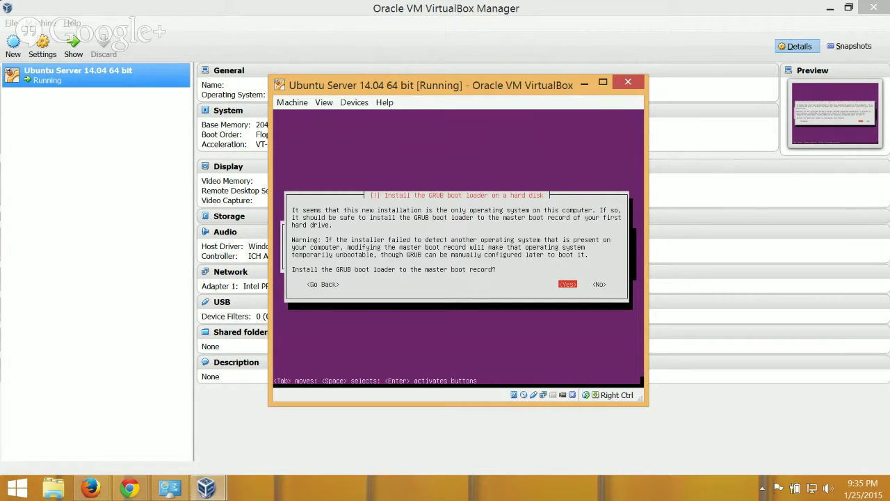
# Install GRUB to the master boot record, finish installation, and dismiss the pointer-support notice.
pyautogui.press('Return')
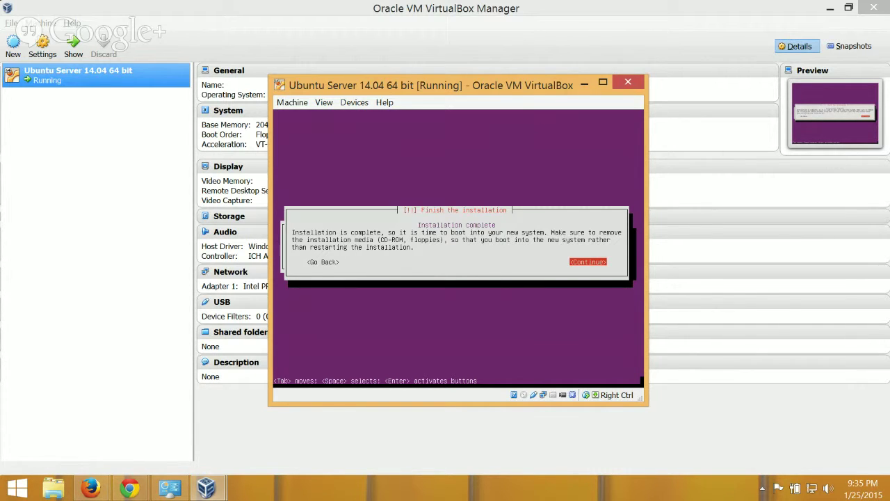
pyautogui.press('Return')
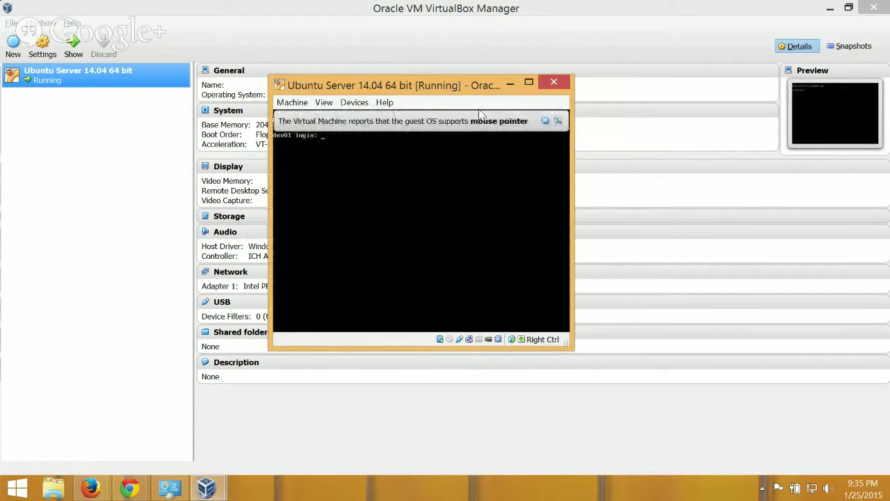
pyautogui.click(557, 121)
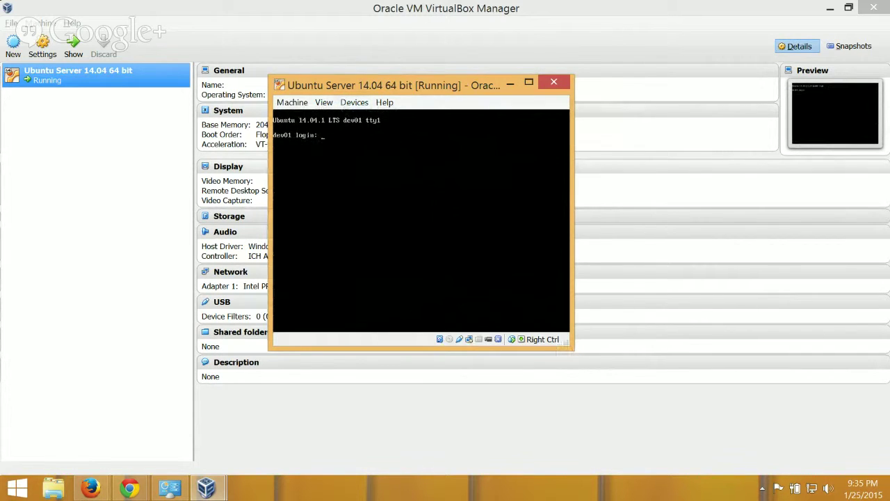
pyautogui.click(323, 104)
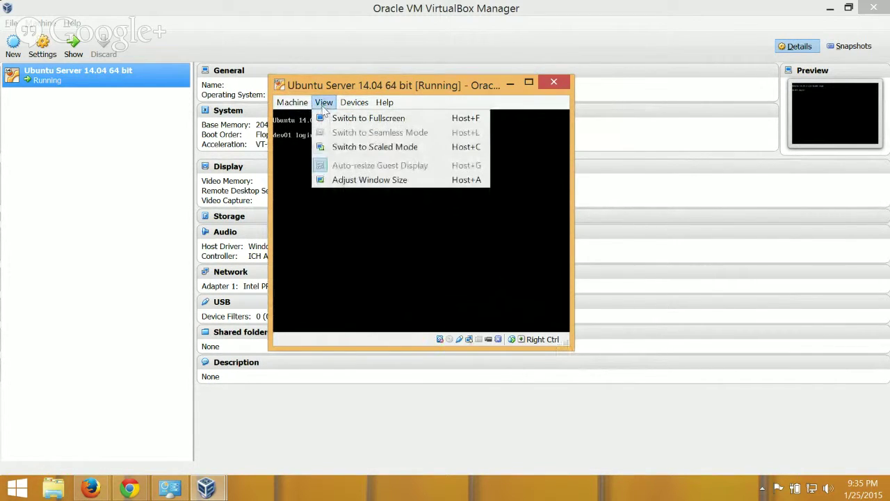
# Switch the guest display to scaled mode and enlarge the VM console window.
pyautogui.click(365, 148)
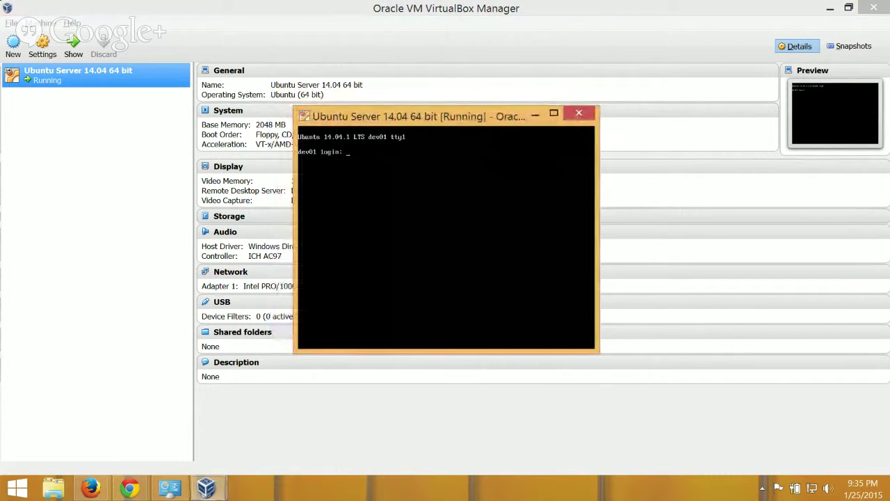
pyautogui.moveTo(592, 348); pyautogui.dragTo(763, 473)
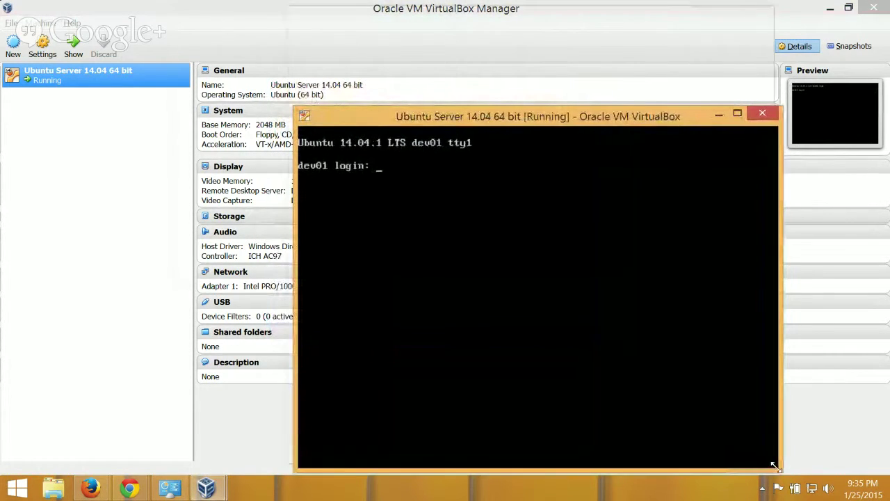
pyautogui.moveTo(535, 14); pyautogui.dragTo(421, 31)
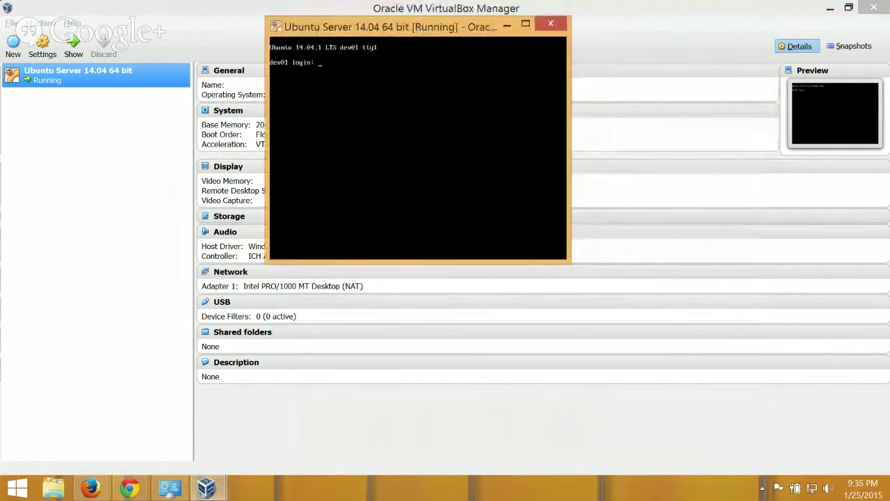
pyautogui.moveTo(565, 259); pyautogui.dragTo(780, 417)
pyautogui.moveTo(459, 28); pyautogui.dragTo(383, 28)
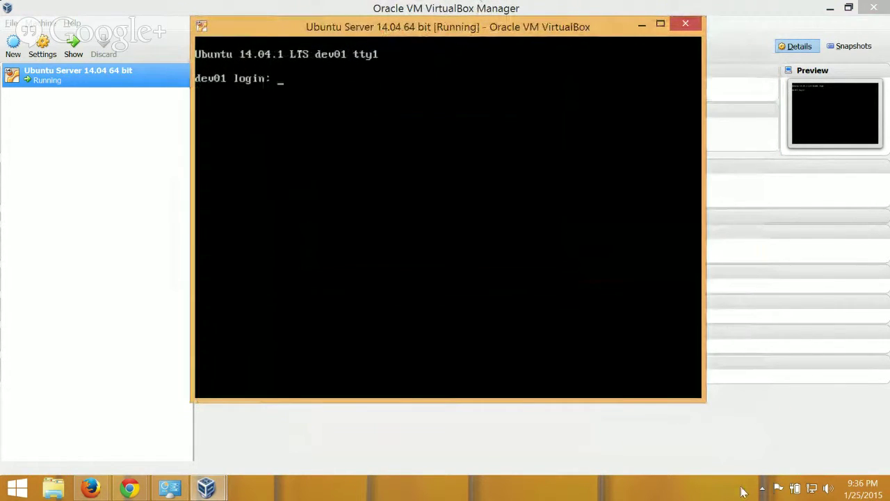
pyautogui.moveTo(704, 403); pyautogui.dragTo(722, 424)
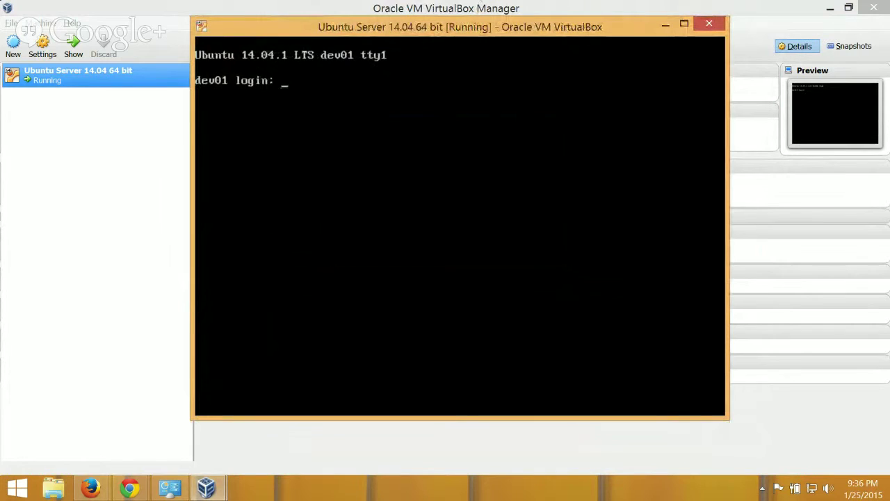
# Log in at the console with the username and password, then clear the screen.
pyautogui.write('ubuntu')
pyautogui.press('Return')
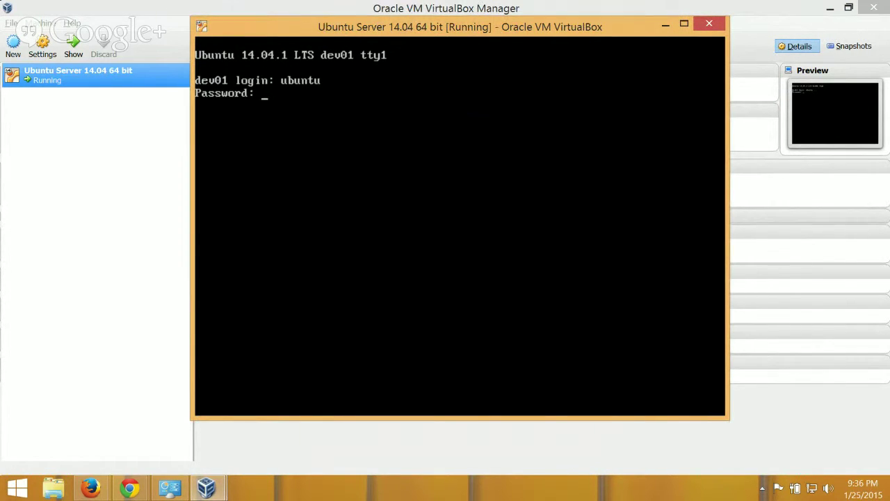
pyautogui.press('Return')
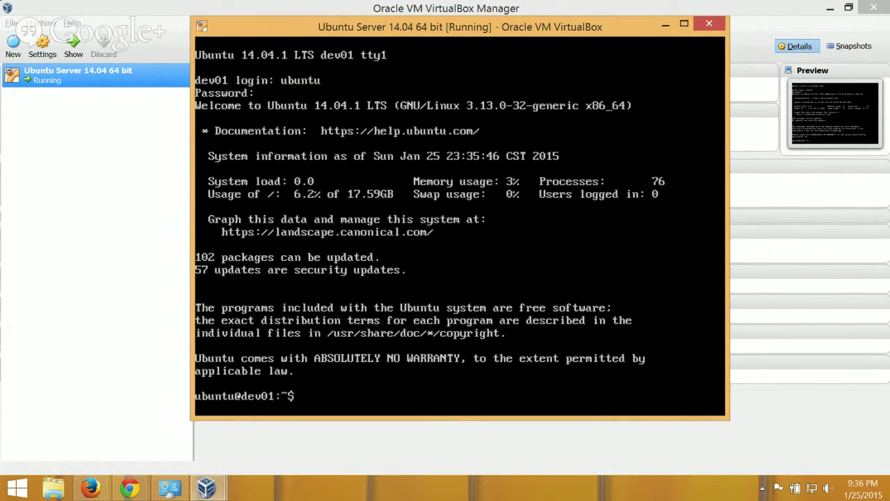
pyautogui.write('clear')
pyautogui.press('Return')
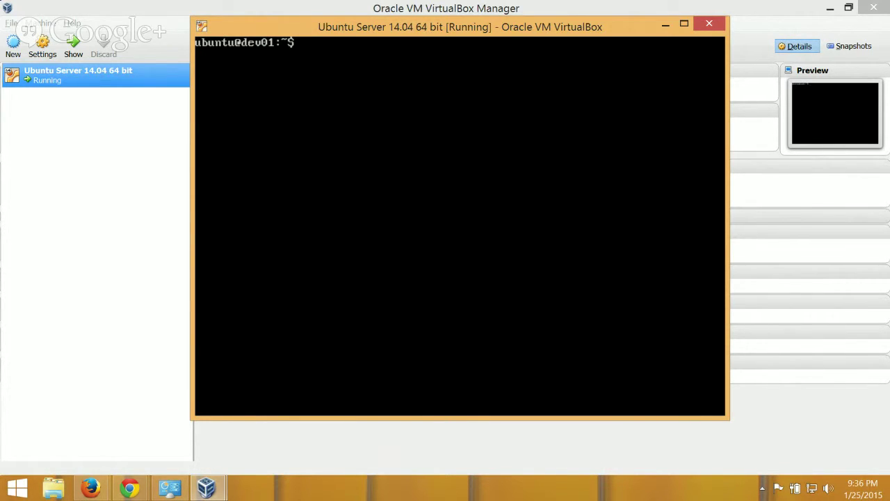
# Run sudo apt-get update, entering the sudo password, to refresh the package lists.
pyautogui.write('sudo apt-get update')
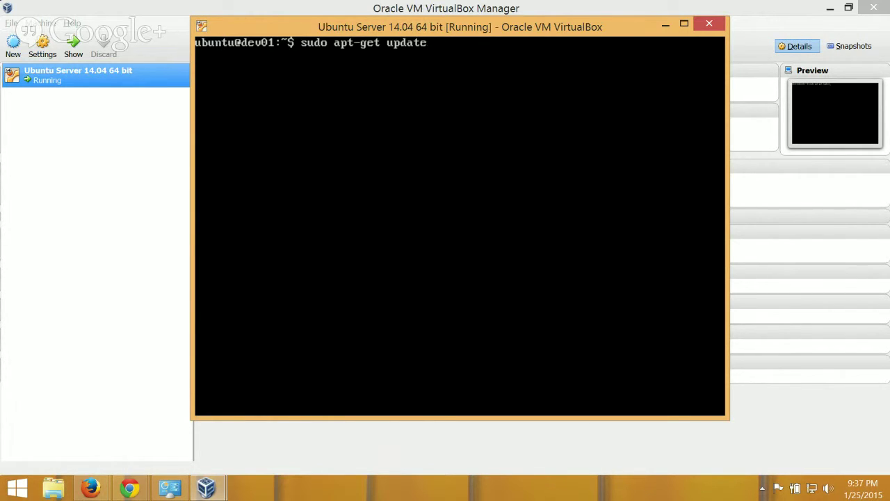
pyautogui.press('Return')
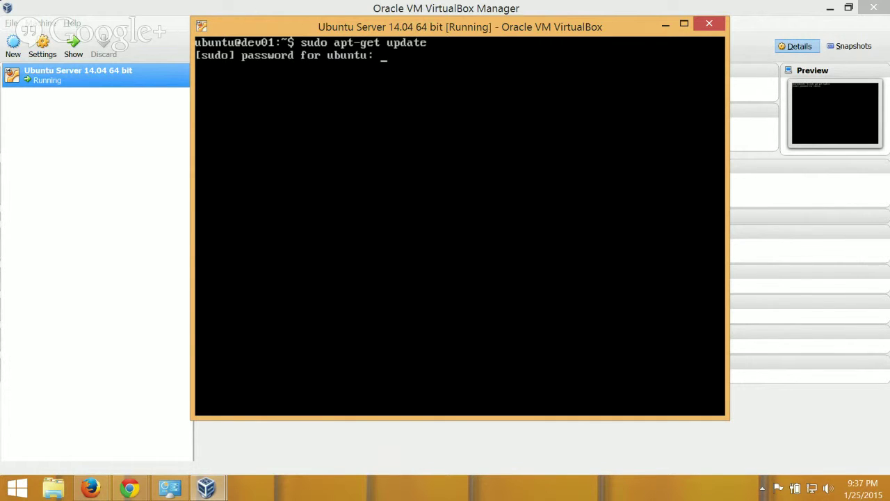
pyautogui.press('Return')
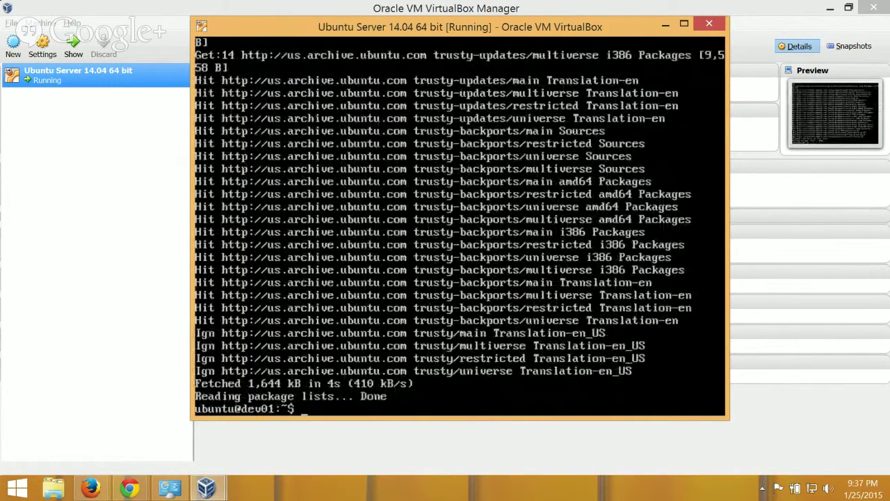
# Clear the console and run sudo apt-get upgrade, answering y to install the 95 upgrades.
pyautogui.write('clear')
pyautogui.press('Return')
pyautogui.write('sudo apt-get')
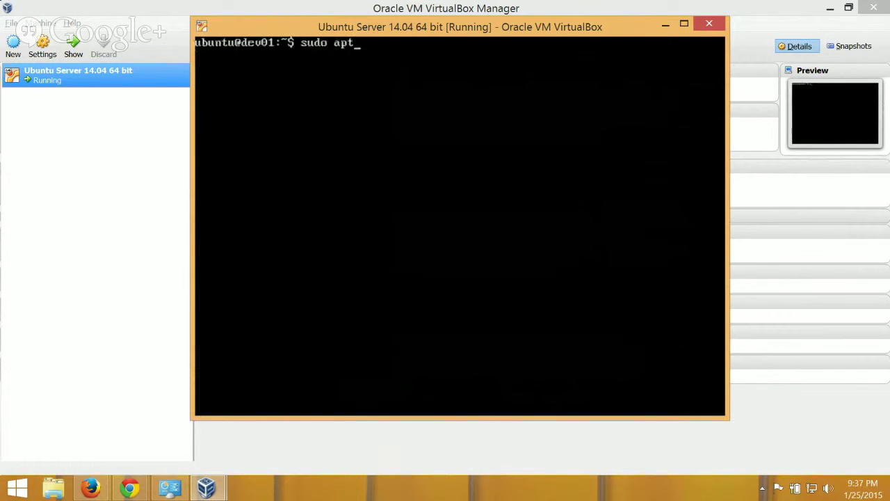
pyautogui.write('rade')
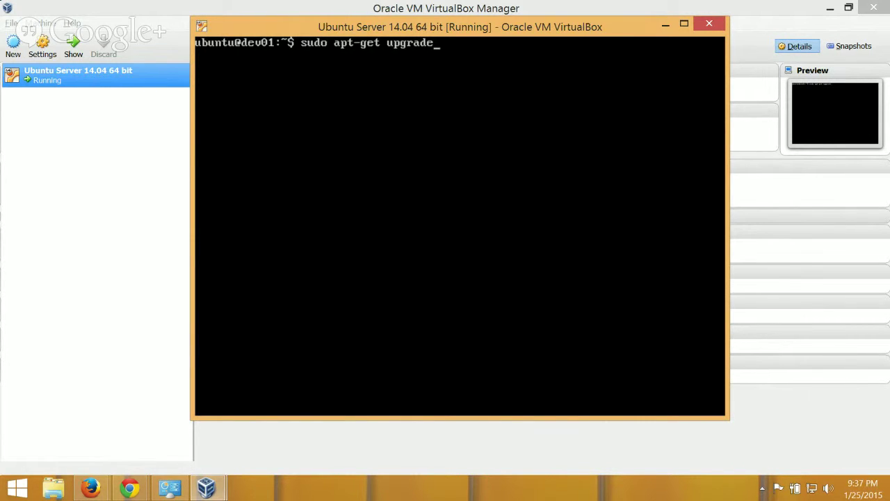
pyautogui.press('Return')
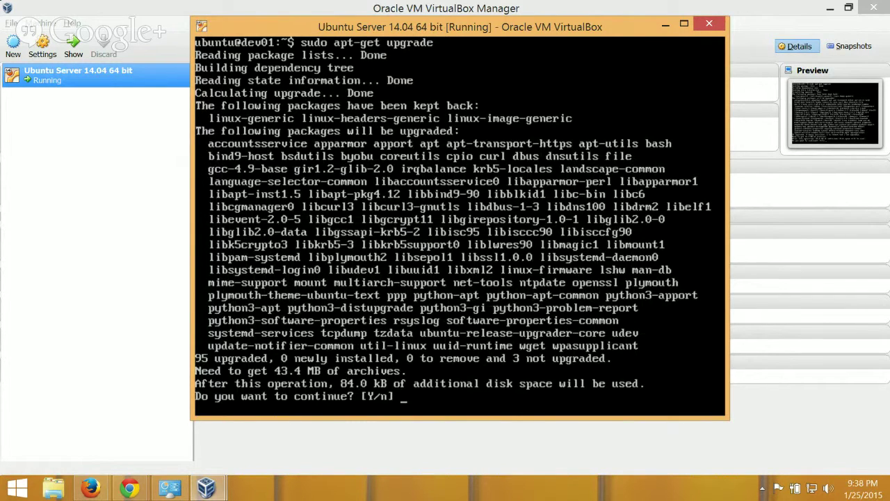
pyautogui.write('y')
pyautogui.press('Return')
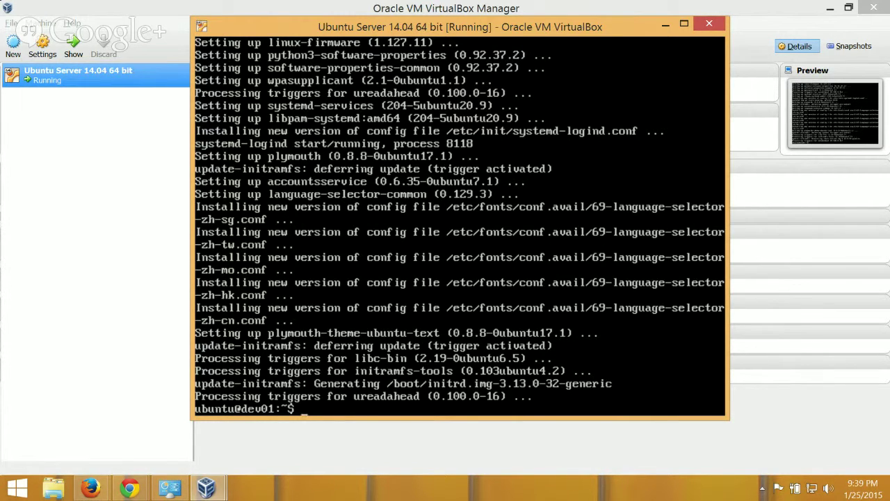
# Clear the console and restart the server with sudo reboot.
pyautogui.write('clear')
pyautogui.press('Return')
pyautogui.write('sudo reboot')
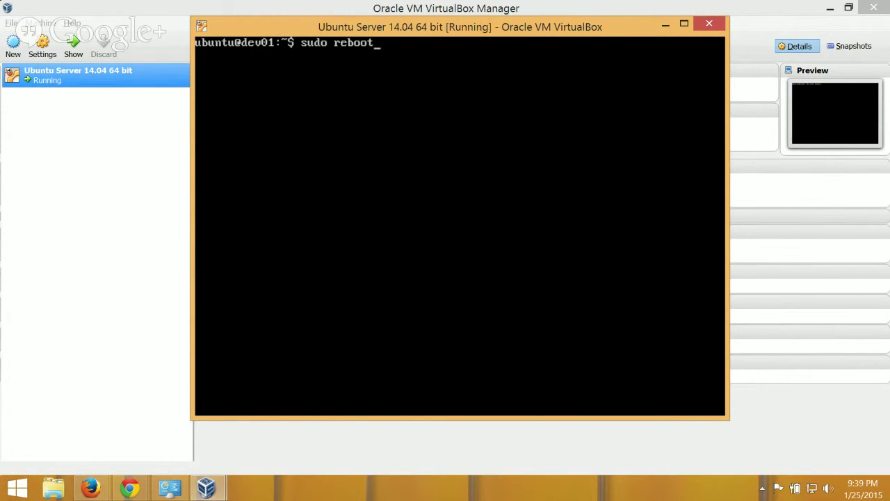
pyautogui.press('Return')
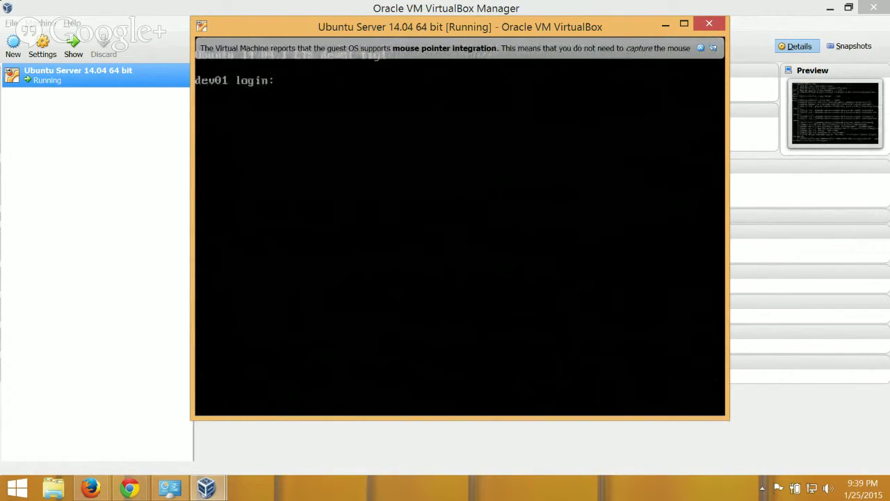
# After boot, log back in with the username and password and clear the console.
pyautogui.write('ubuntu')
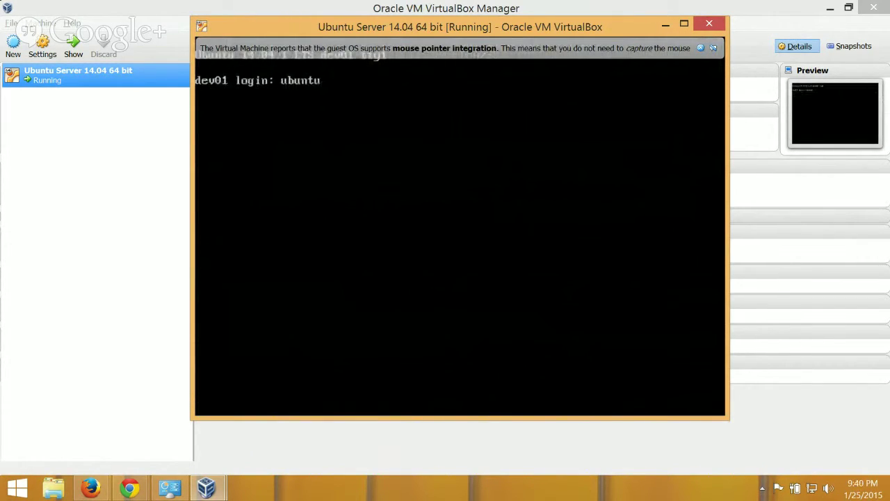
pyautogui.press('Return')
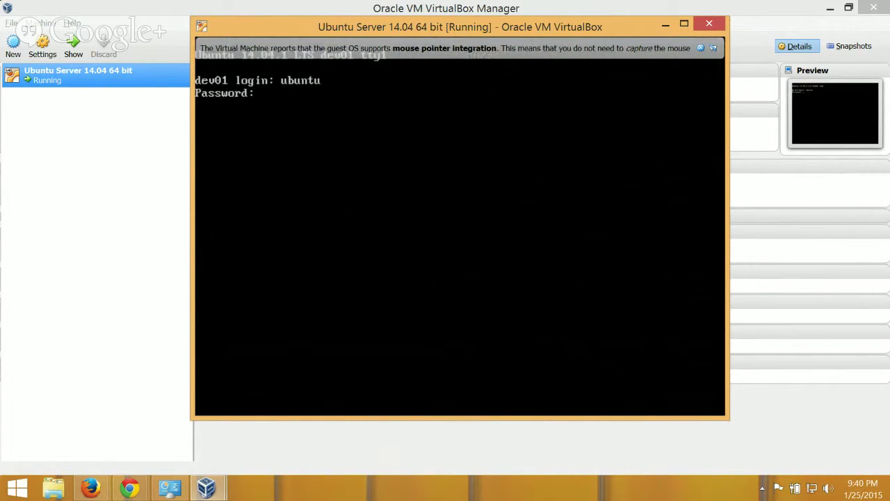
pyautogui.press('Return')
pyautogui.write('clear')
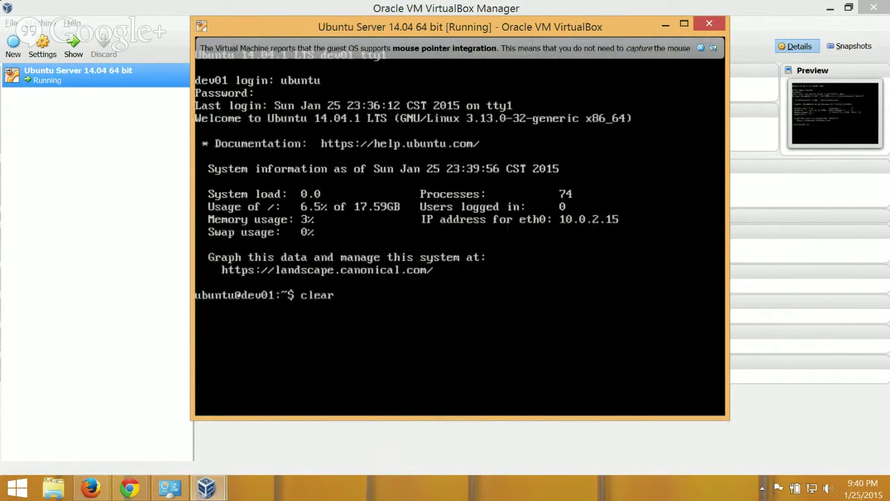
pyautogui.press('Return')
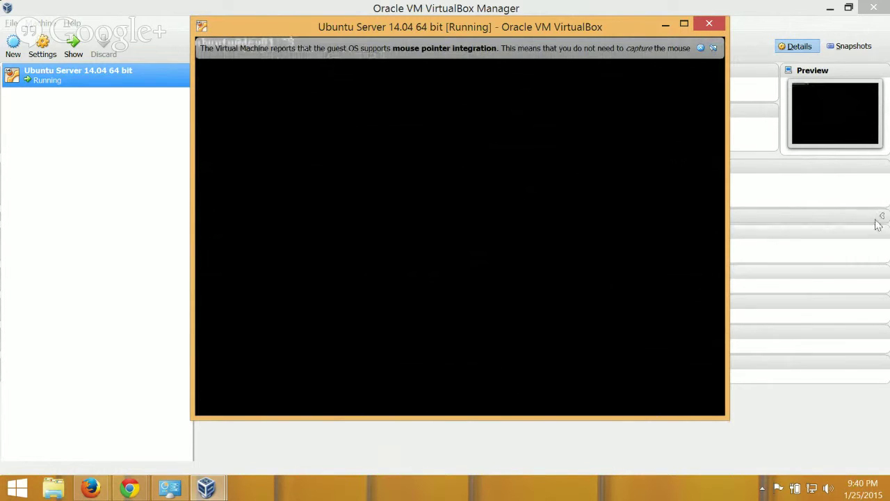
# Dismiss the mouse integration notice and rerun sudo apt-get update with the sudo password.
pyautogui.click(713, 47)
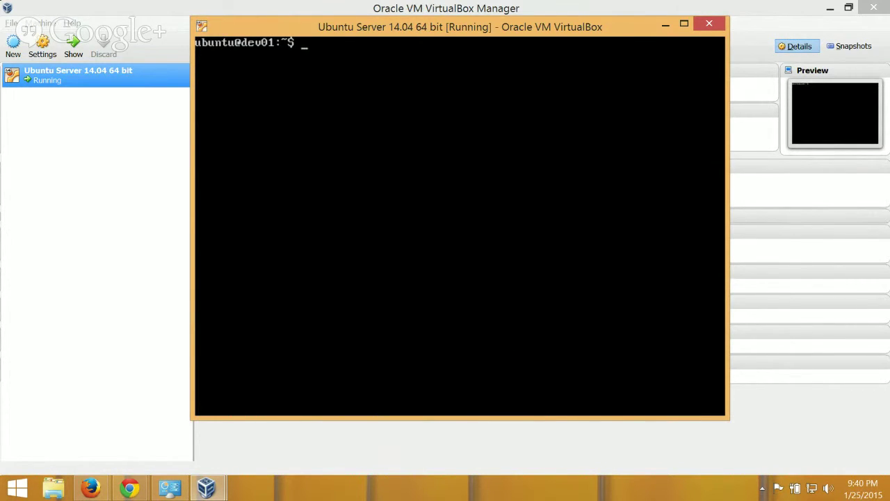
pyautogui.write('sudo apt-get update')
pyautogui.press('Return')
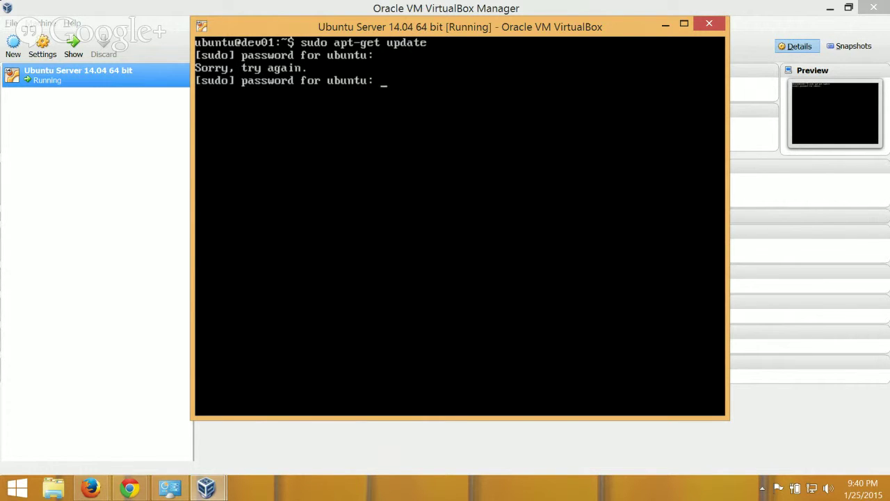
pyautogui.press('Return')
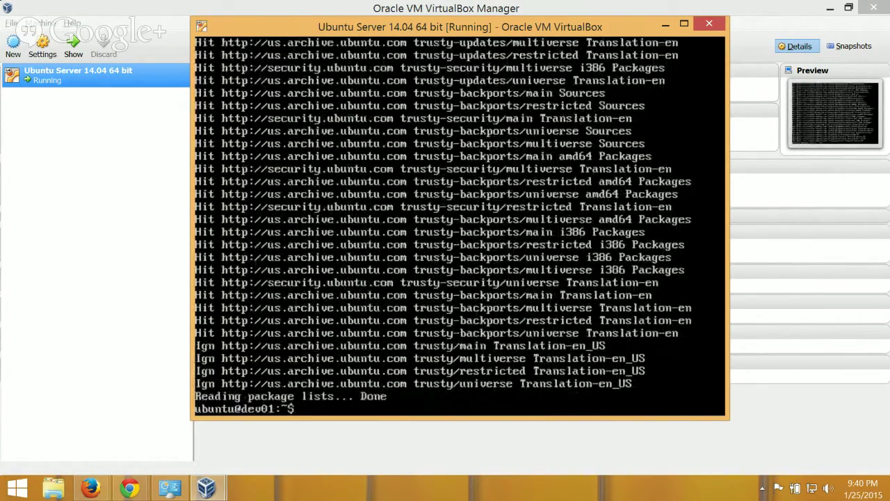
# Rerun sudo apt-get upgrade, finding nothing new to install, then clear the console.
pyautogui.press('Up')
pyautogui.press('BackSpace')
pyautogui.press('BackSpace')
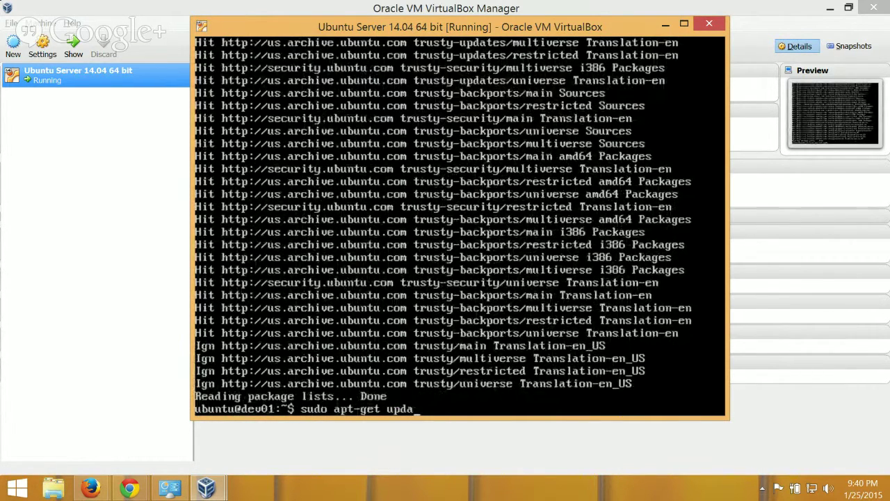
pyautogui.press('Down')
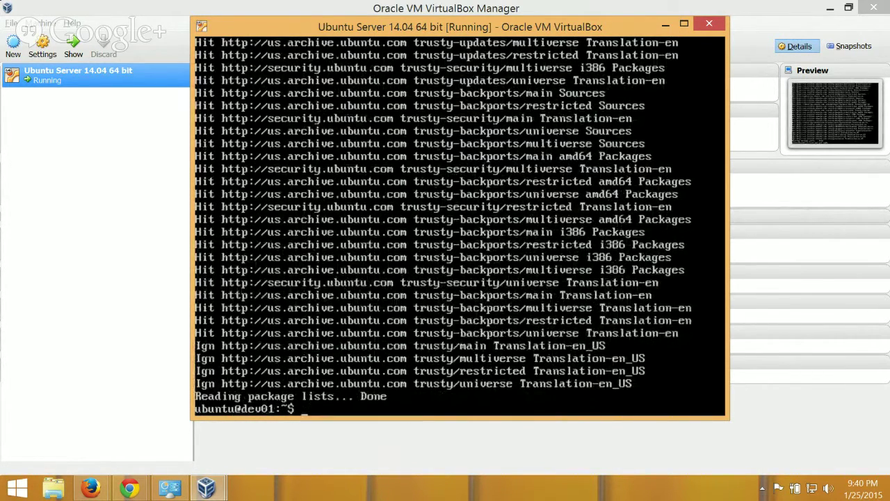
pyautogui.press('Up')
pyautogui.press('BackSpace')
pyautogui.press('BackSpace')
pyautogui.press('BackSpace')
pyautogui.press('BackSpace')
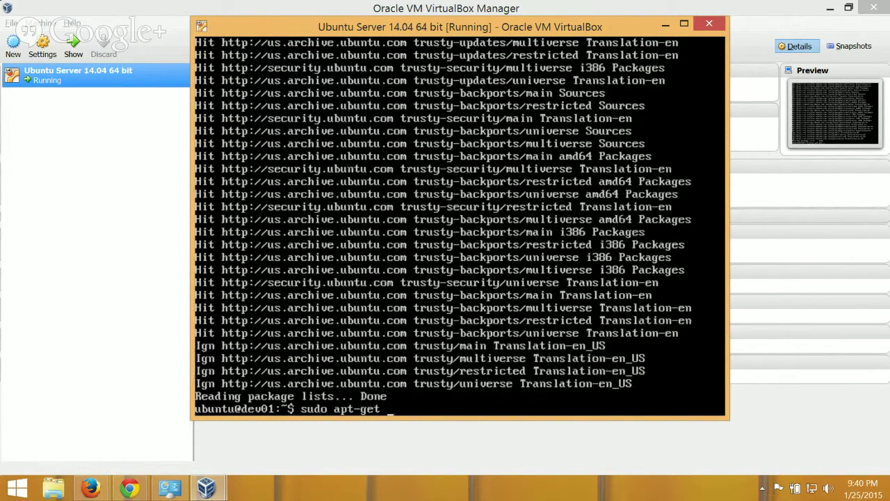
pyautogui.write('upgrade')
pyautogui.press('Return')
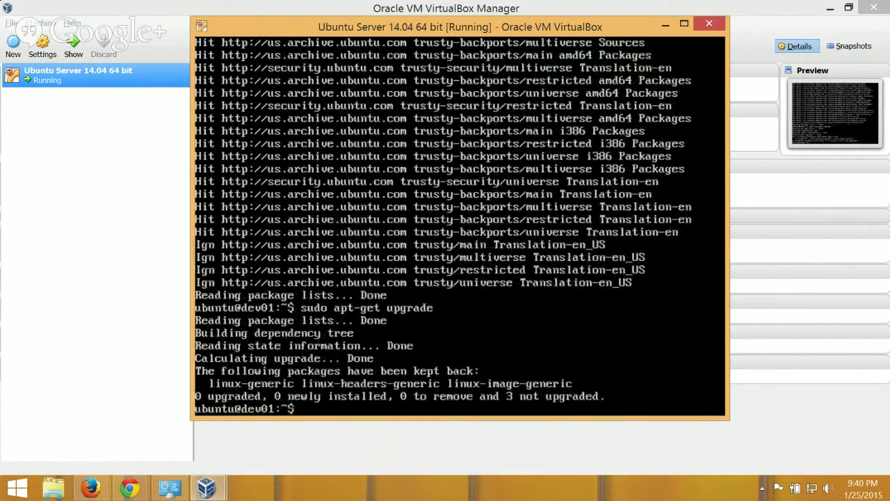
pyautogui.write('clear')
pyautogui.press('Return')
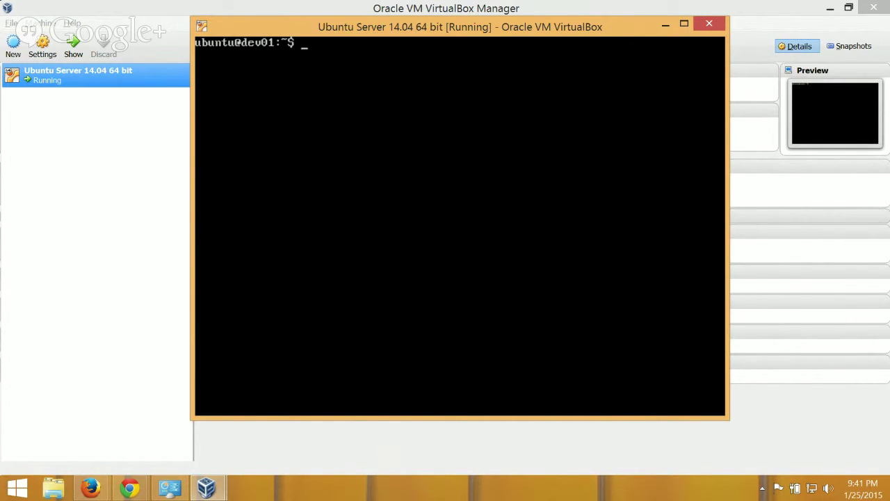
# Run ifconfig in the Ubuntu VM console to list its interfaces, including eth0 at 10.0.2.15.
pyautogui.moveTo(350, 31); pyautogui.dragTo(336, 55)
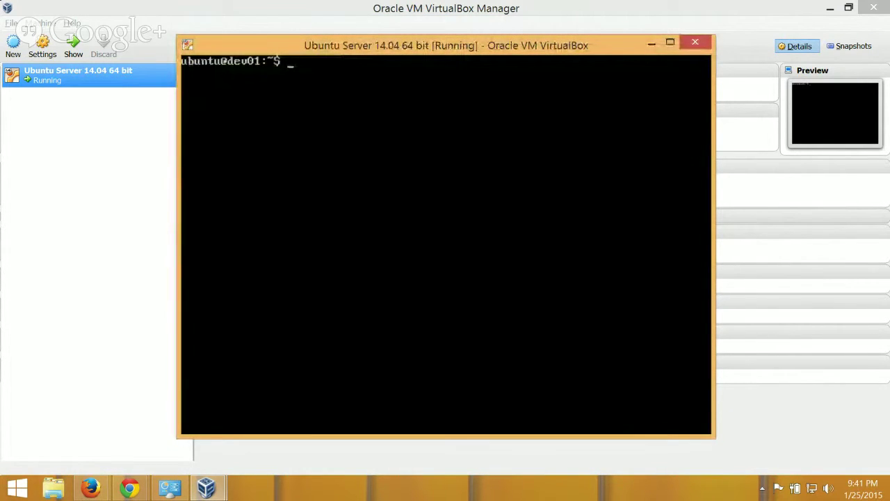
pyautogui.write('ifcon')
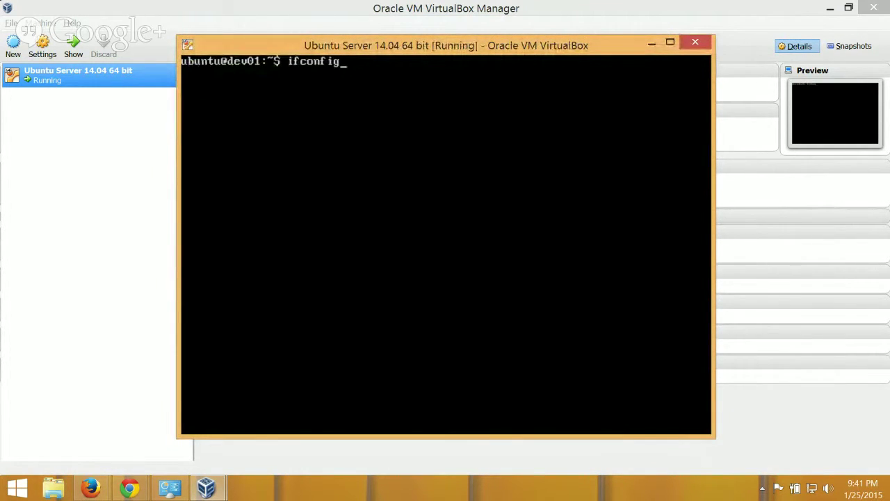
pyautogui.write('fig')
pyautogui.press('Return')
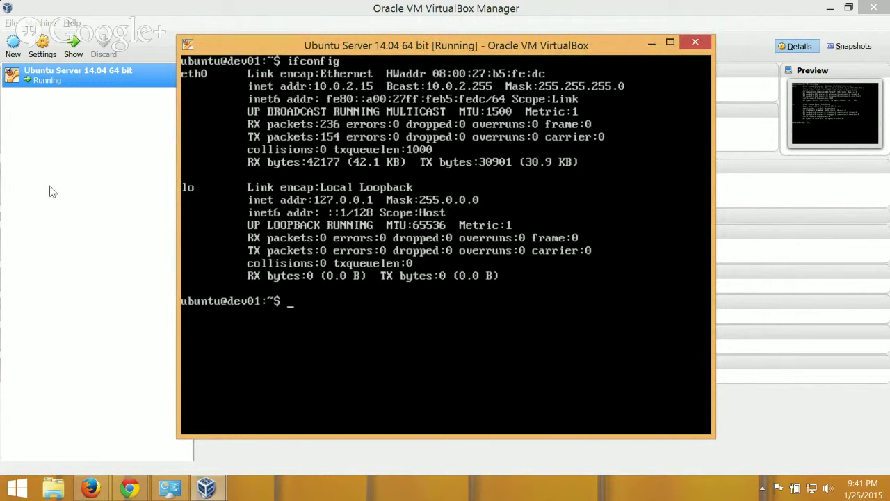
# Launch Command Prompt from the Start screen and run ipconfig on the Windows host.
pyautogui.click(19, 488)
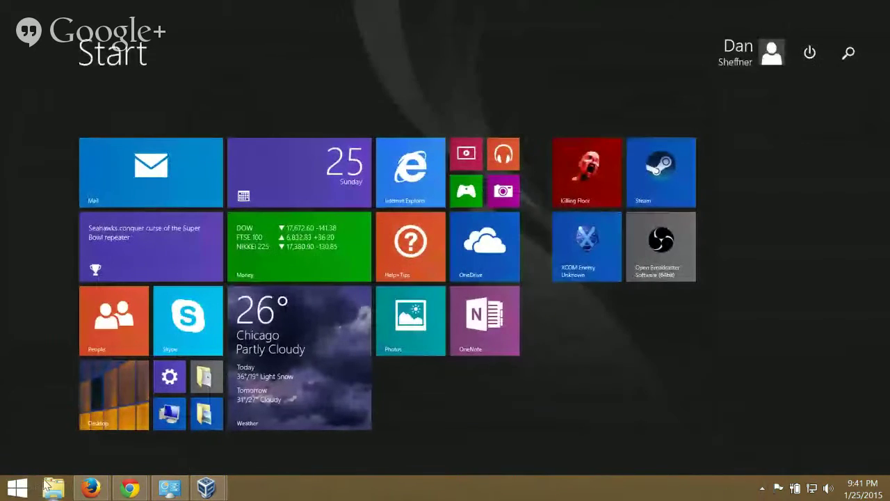
pyautogui.write('cmd')
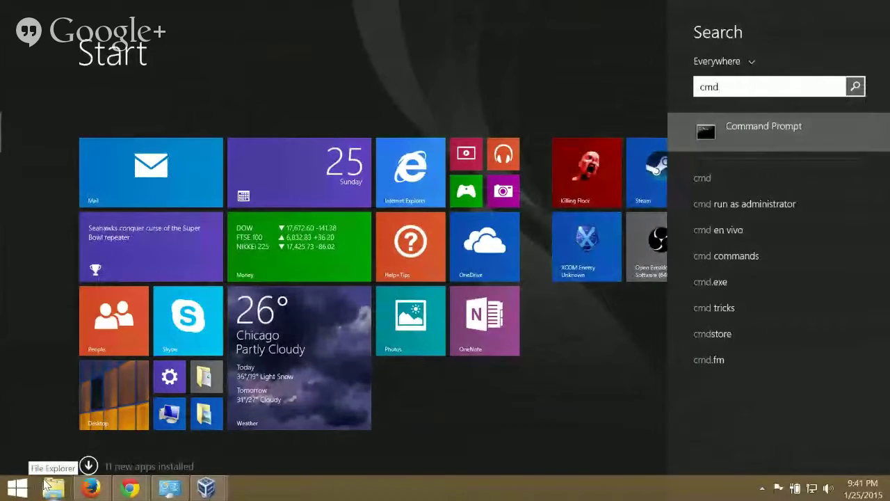
pyautogui.press('Return')
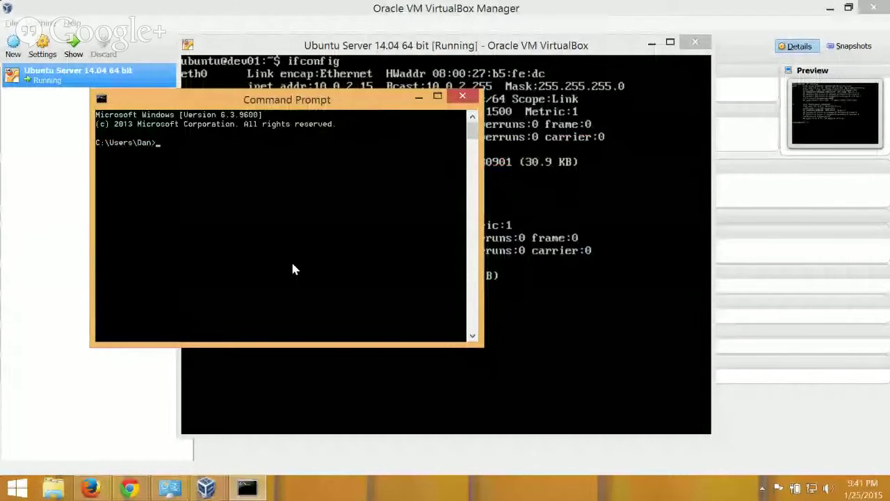
pyautogui.write('ipconfig')
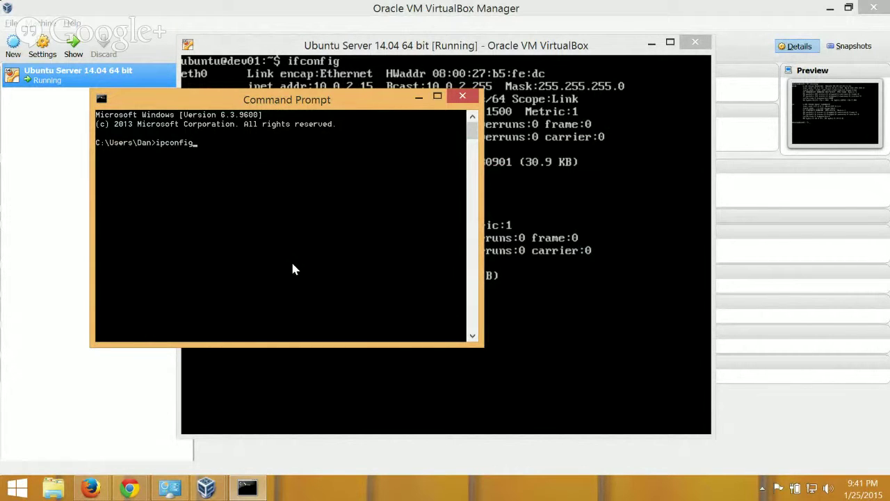
pyautogui.press('Return')
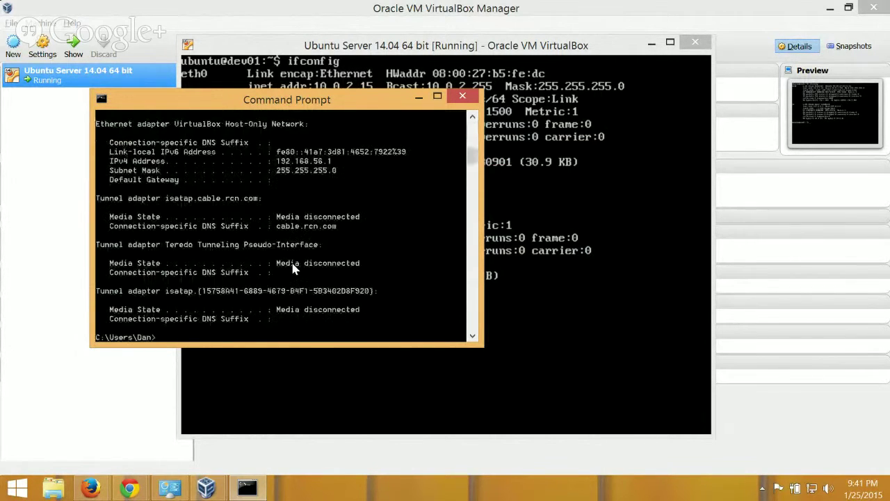
# Mark and select the host's IPv4 address 192.168.1.106, placing the VM console beside Command Prompt.
pyautogui.scroll(8, 292, 270)
pyautogui.scroll(5, 293, 274)
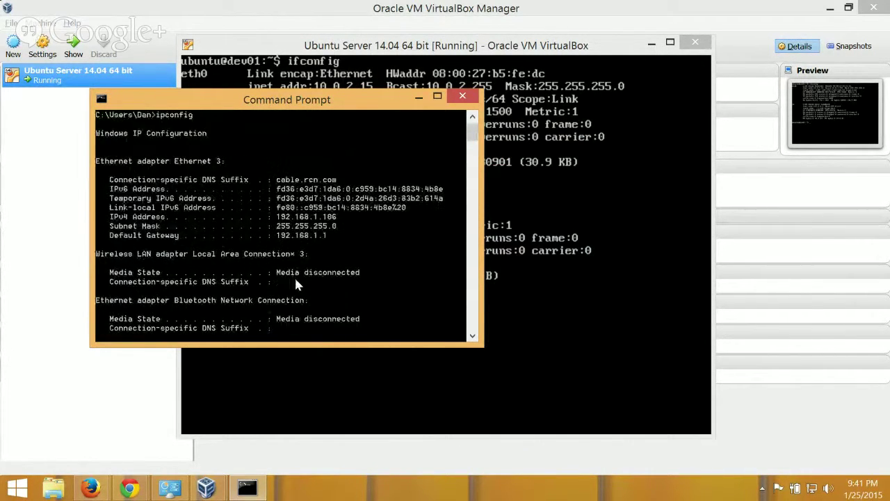
pyautogui.rightClick(272, 239)
pyautogui.click(300, 246)
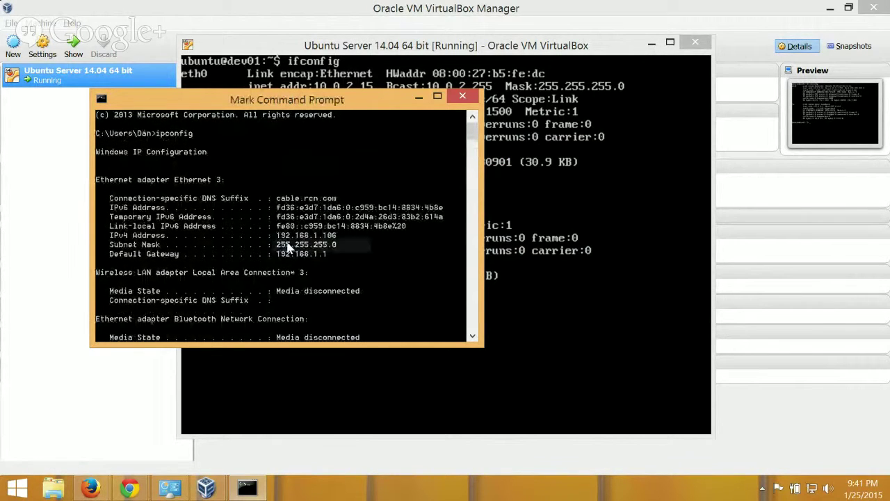
pyautogui.moveTo(276, 236); pyautogui.dragTo(354, 237)
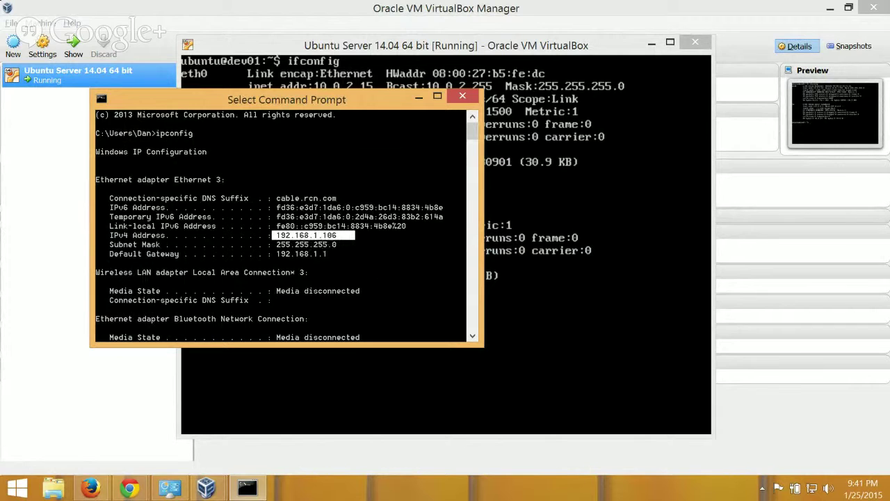
pyautogui.moveTo(497, 43); pyautogui.dragTo(677, 56)
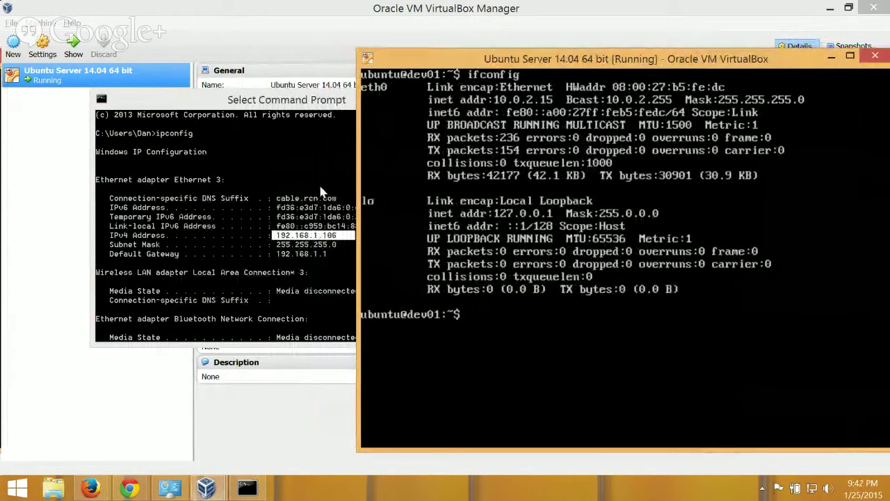
pyautogui.click(313, 222)
pyautogui.scroll(-14, 313, 223)
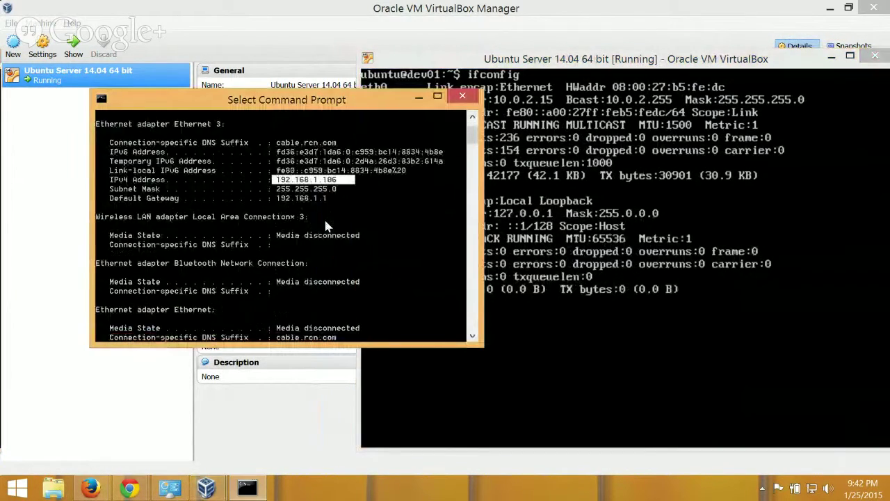
pyautogui.scroll(1, 333, 202)
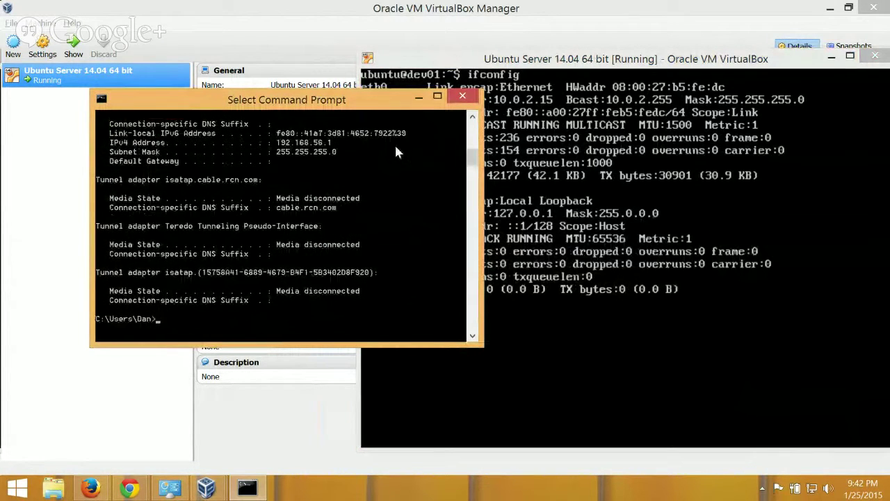
pyautogui.moveTo(374, 95); pyautogui.dragTo(449, 123)
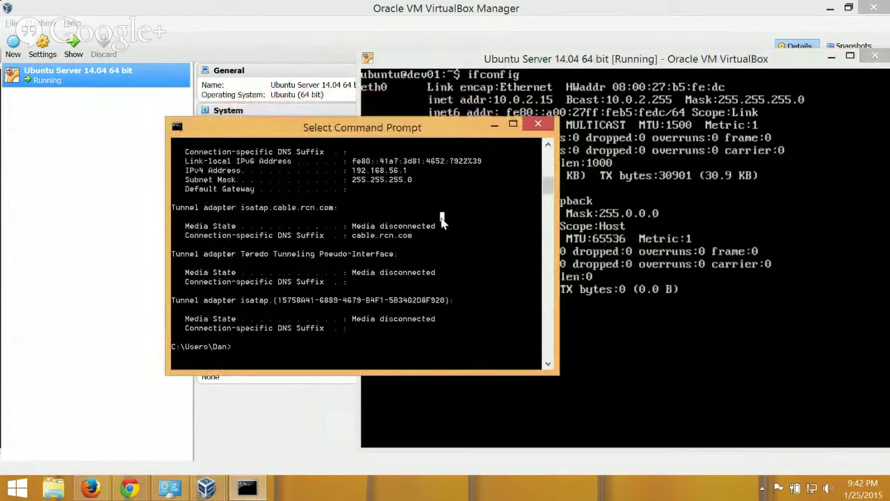
# Ping 10.0.2.15 from the host and stop it after timeouts show 100% packet loss.
pyautogui.write('ping 10.0')
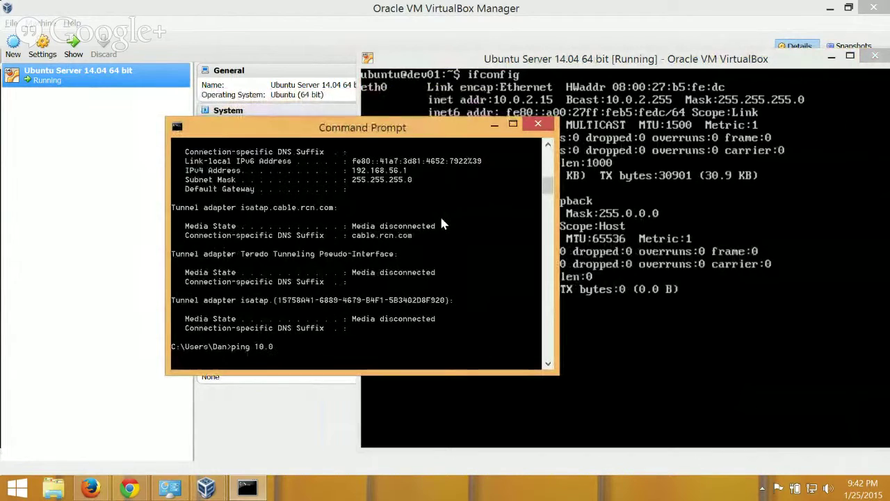
pyautogui.write('.2.15')
pyautogui.press('Return')
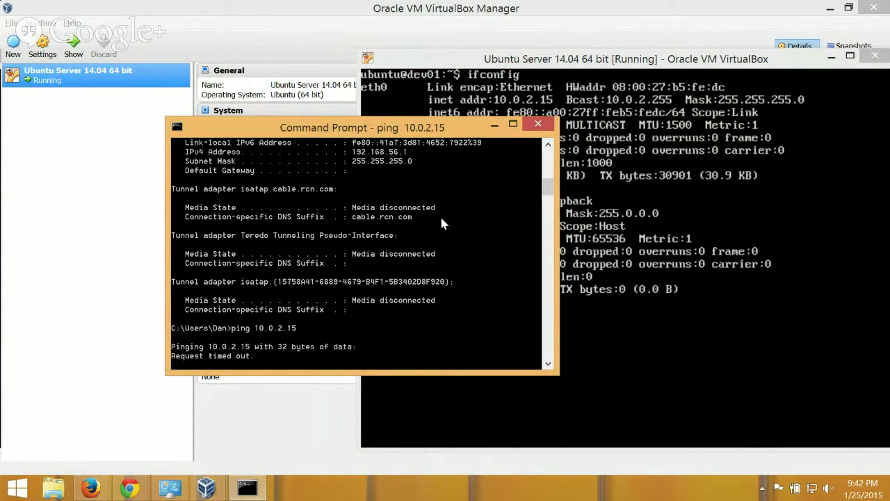
pyautogui.hotkey('ctrl', 'c')
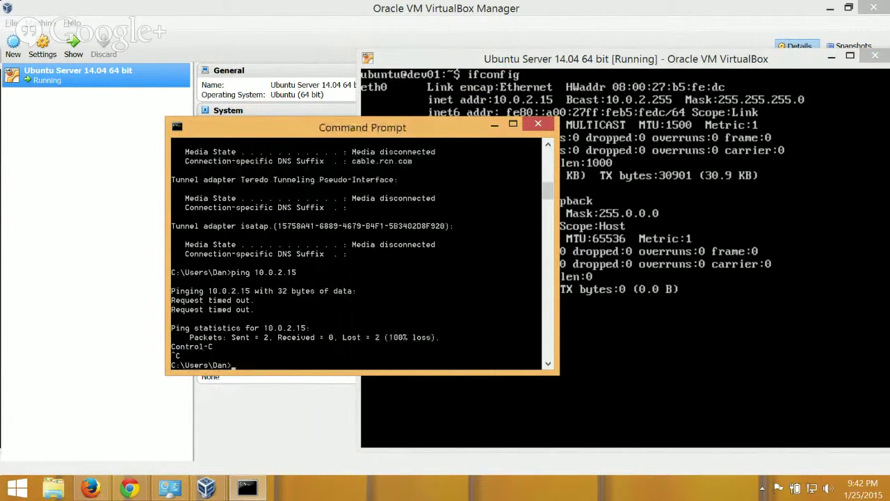
pyautogui.hotkey('alt', 'Tab')
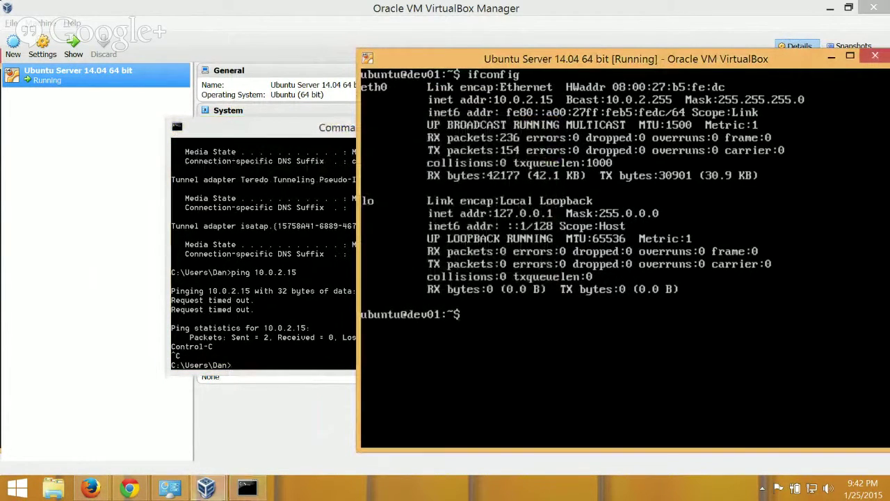
# Halt the VM with sudo shutdown -h now and minimize Command Prompt.
pyautogui.moveTo(652, 66); pyautogui.dragTo(597, 71)
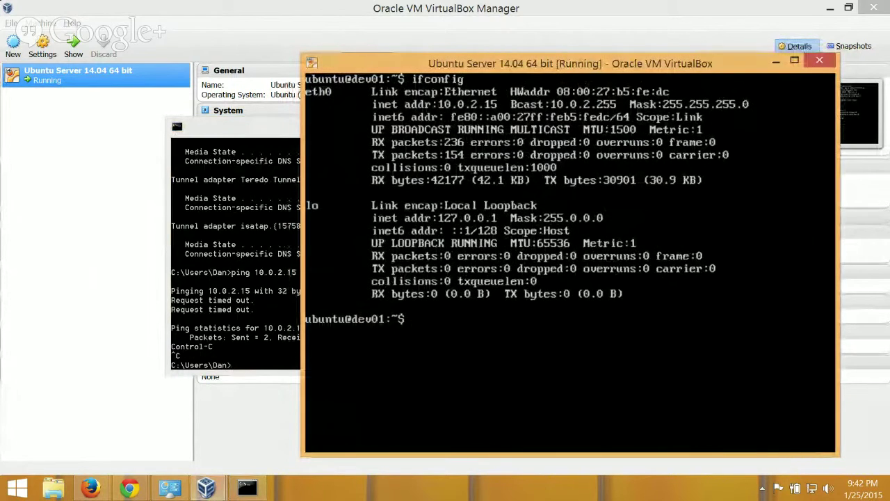
pyautogui.write('sud')
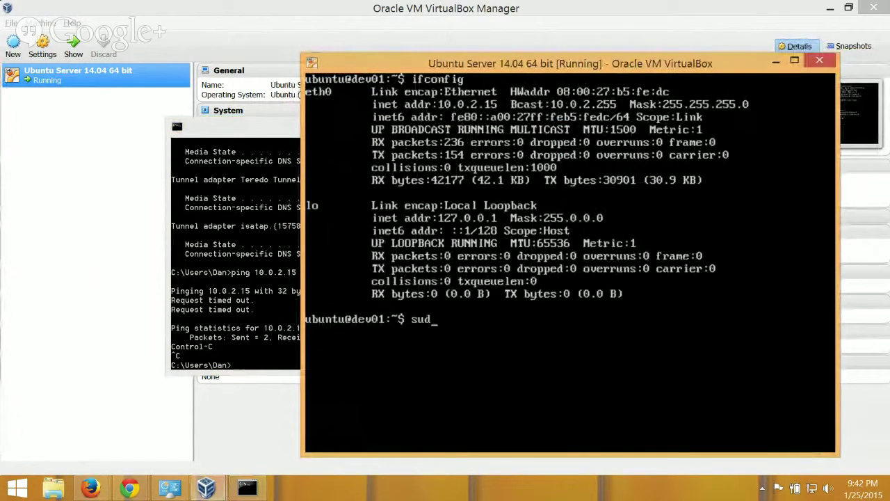
pyautogui.write('o shutdown -h no')
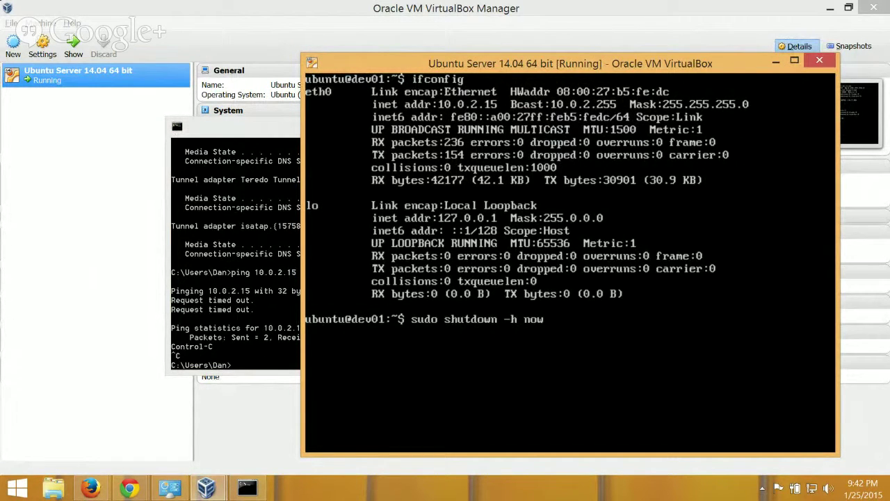
pyautogui.write('w')
pyautogui.press('Return')
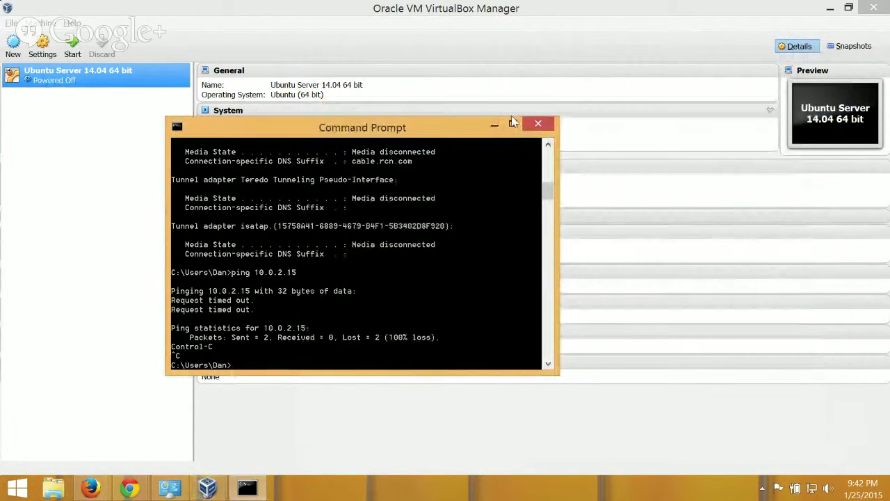
pyautogui.click(494, 125)
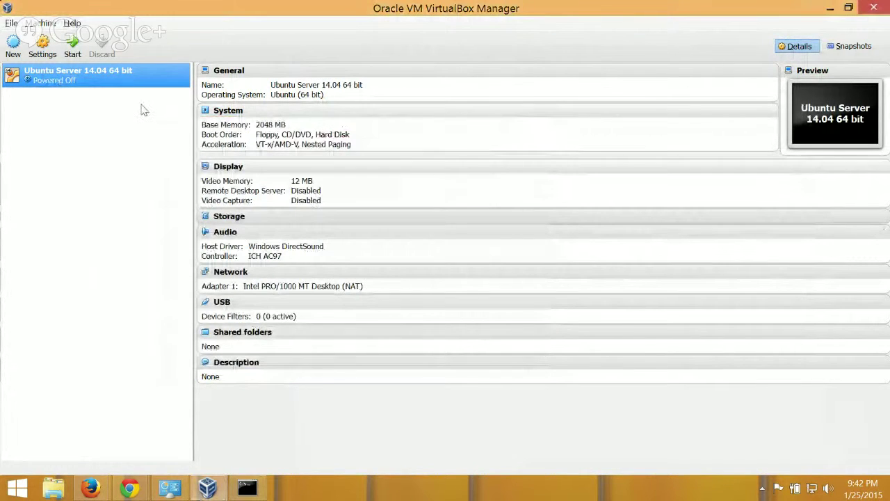
# In the VM's Network settings, set Adapter 1 to Bridged Adapter on Realtek USB FE Family Controller and save.
pyautogui.rightClick(55, 71)
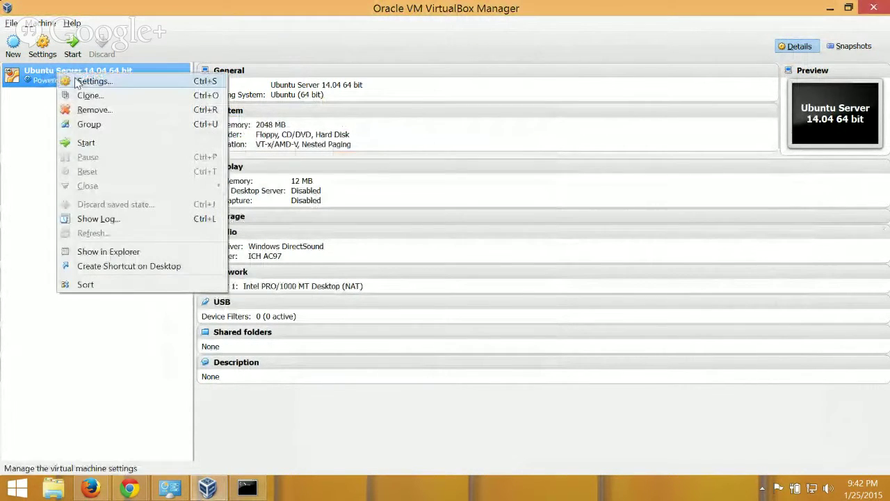
pyautogui.click(87, 80)
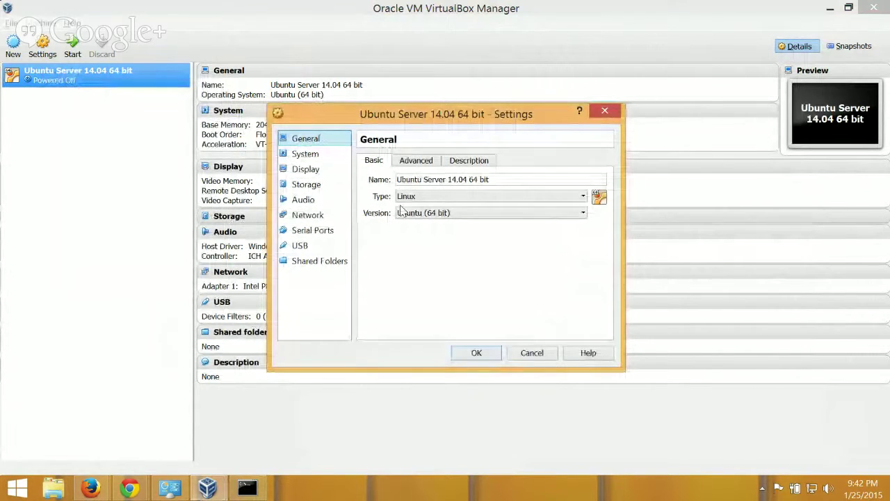
pyautogui.click(310, 216)
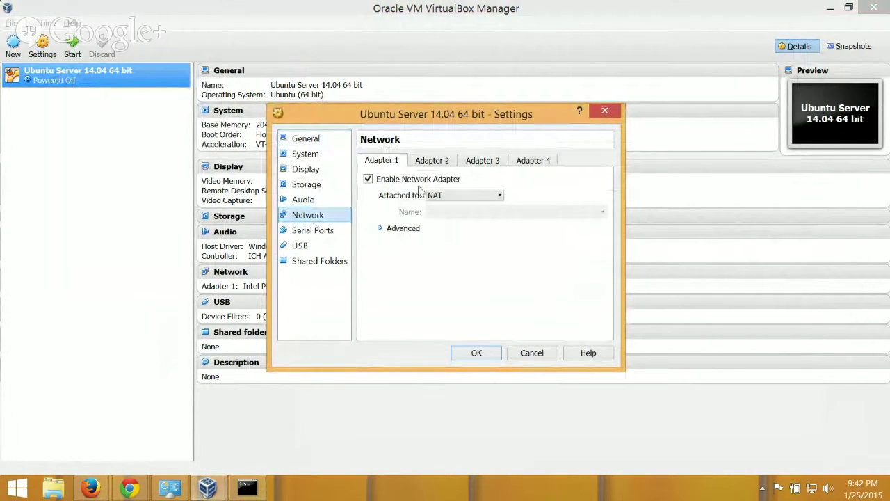
pyautogui.click(450, 197)
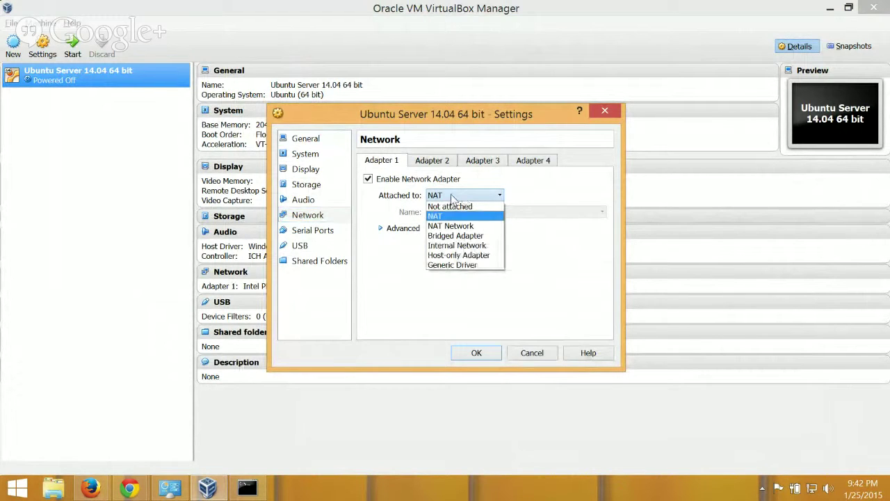
pyautogui.click(450, 197)
pyautogui.click(442, 195)
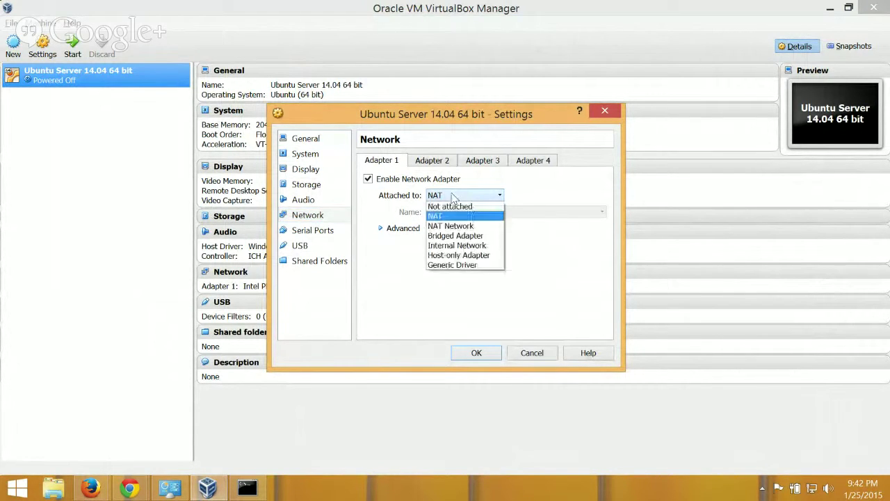
pyautogui.click(444, 237)
pyautogui.click(485, 212)
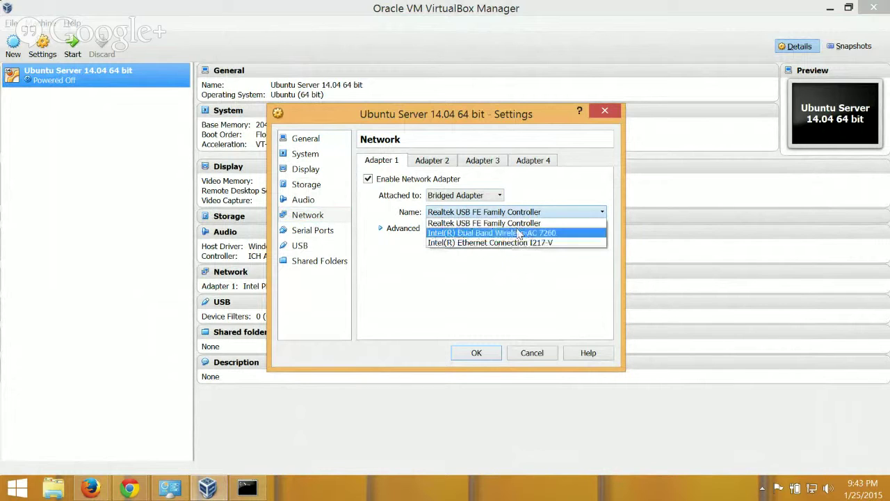
pyautogui.click(447, 224)
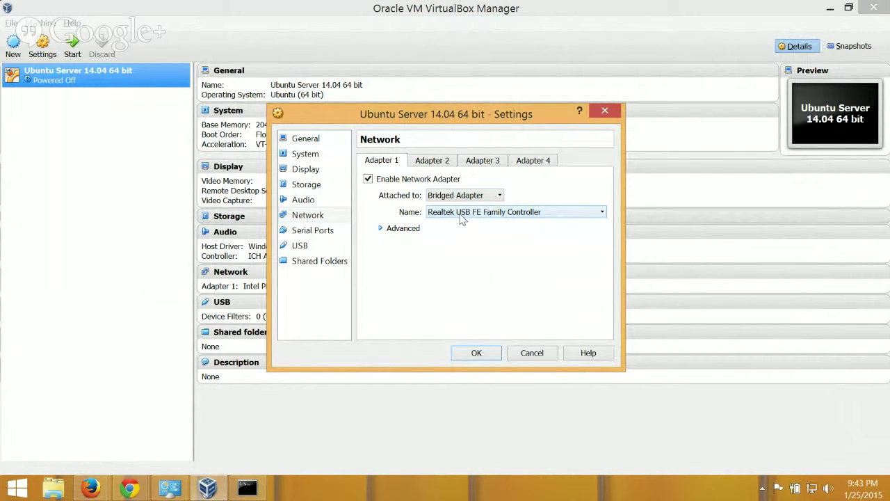
pyautogui.click(477, 354)
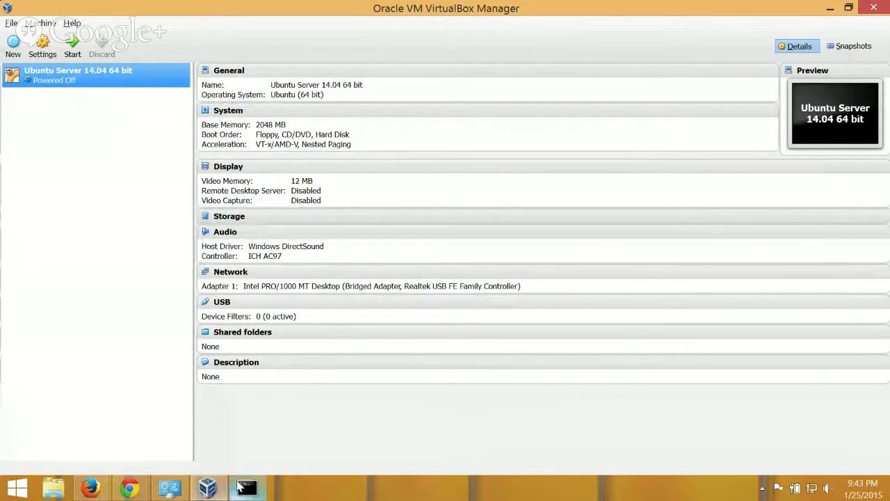
# Start the powered-off Ubuntu Server VM from the VirtualBox Manager context menu.
pyautogui.click(244, 488)
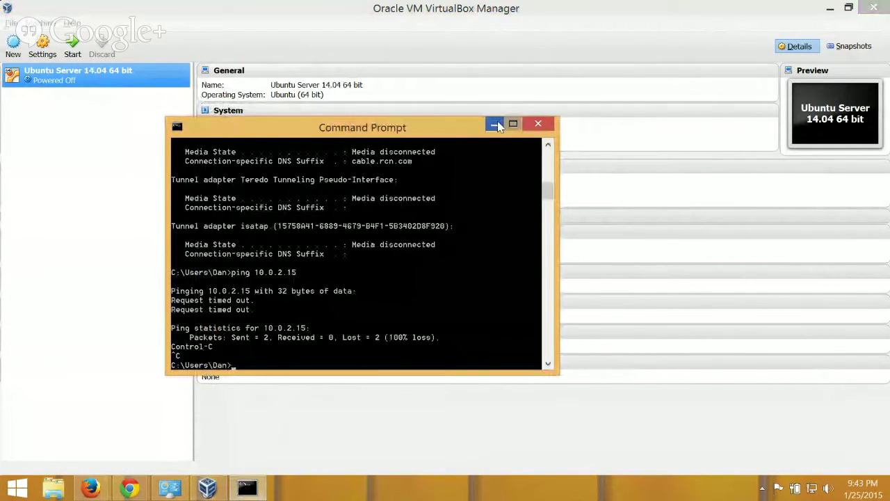
pyautogui.click(167, 104)
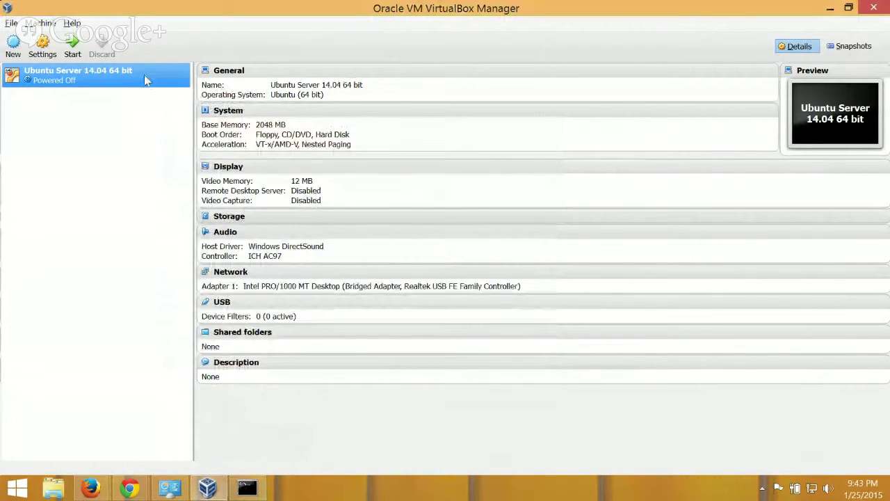
pyautogui.rightClick(144, 74)
pyautogui.click(181, 147)
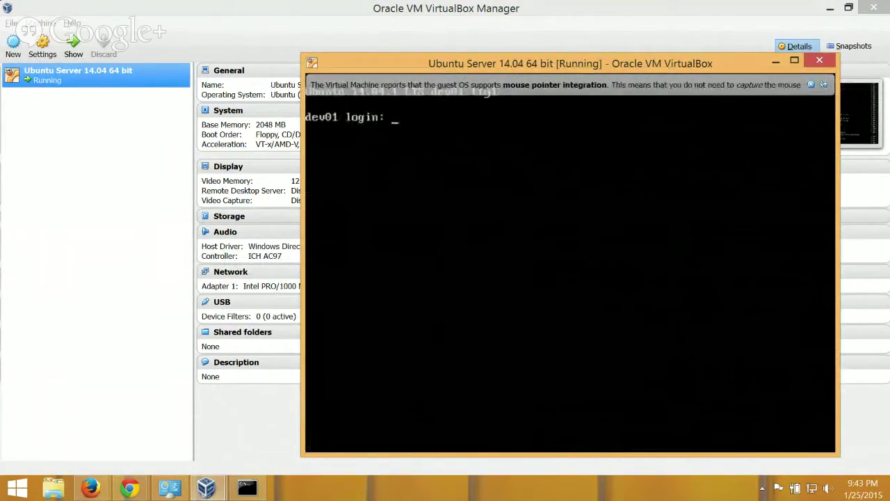
# Log in as ubuntu, run ifconfig showing eth0 at 192.168.1.101, and reposition Command Prompt.
pyautogui.write('ubuntu')
pyautogui.press('Return')
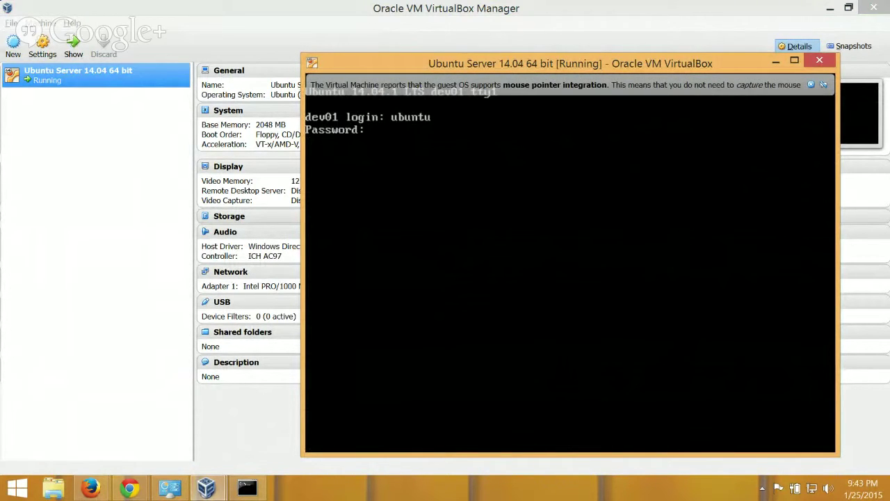
pyautogui.press('Return')
pyautogui.write('ifconfig')
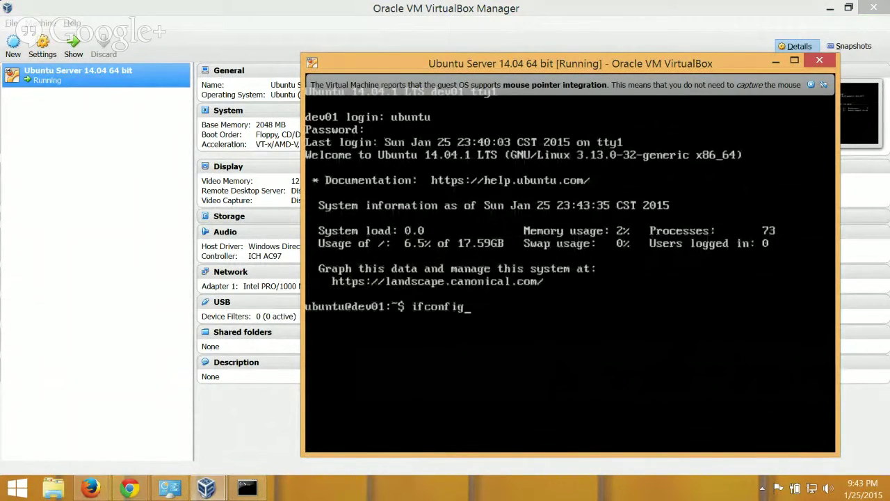
pyautogui.press('Return')
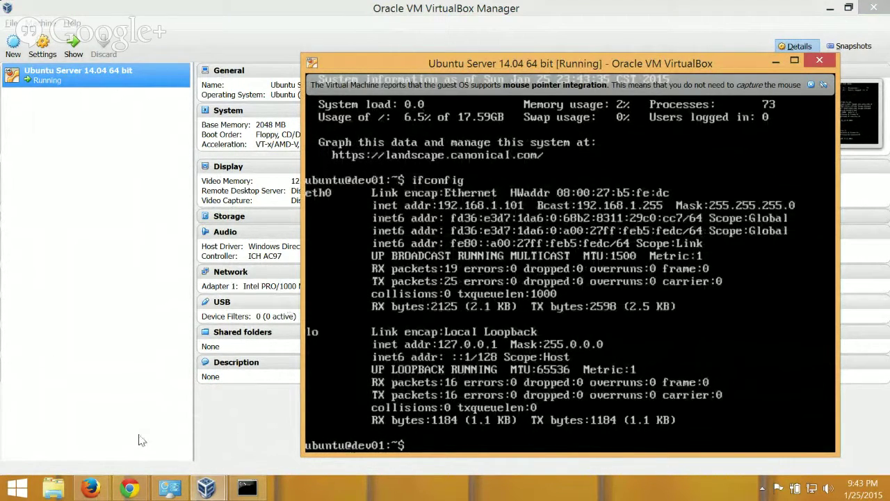
pyautogui.click(245, 489)
pyautogui.moveTo(331, 138); pyautogui.dragTo(333, 256)
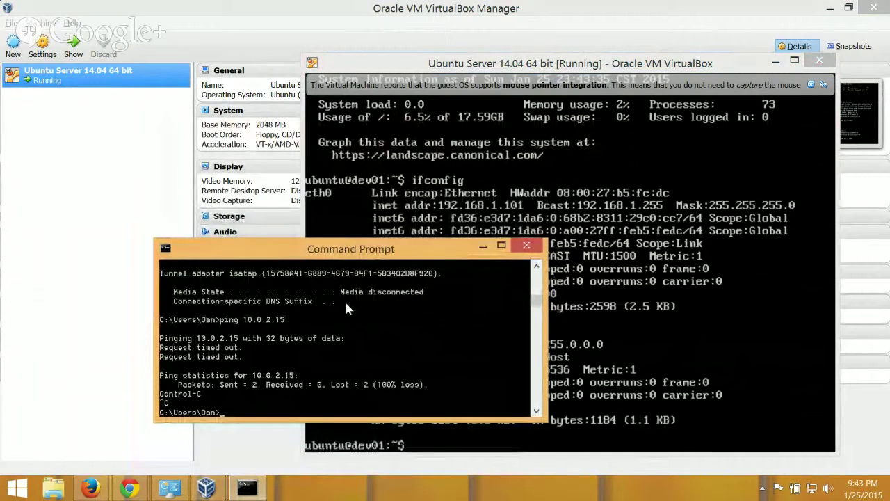
# Ping 192.168.1.101 from Command Prompt, receiving 4 of 4 replies, then bring the VM console forward.
pyautogui.write('ping 192.168.1')
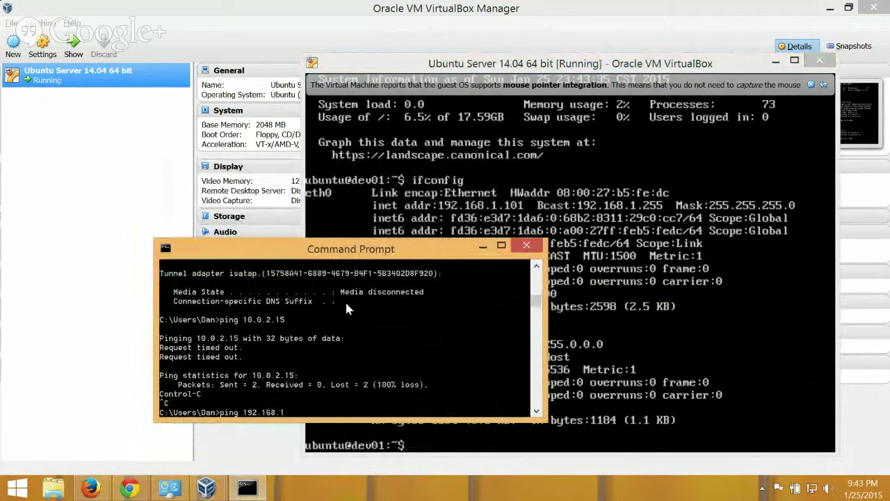
pyautogui.write('.101')
pyautogui.press('Return')
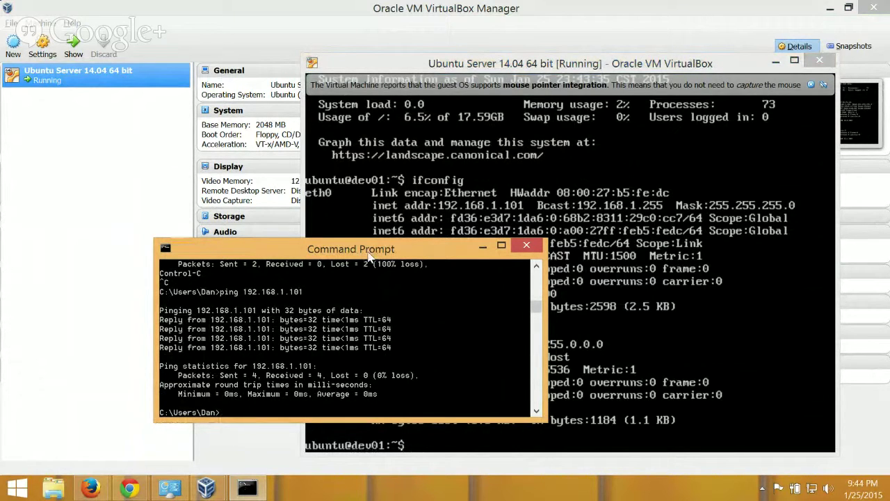
pyautogui.moveTo(371, 257)
pyautogui.mouseDown()
pyautogui.moveTo(341, 256)
pyautogui.moveTo(386, 253)
pyautogui.mouseUp()
pyautogui.click(540, 68)
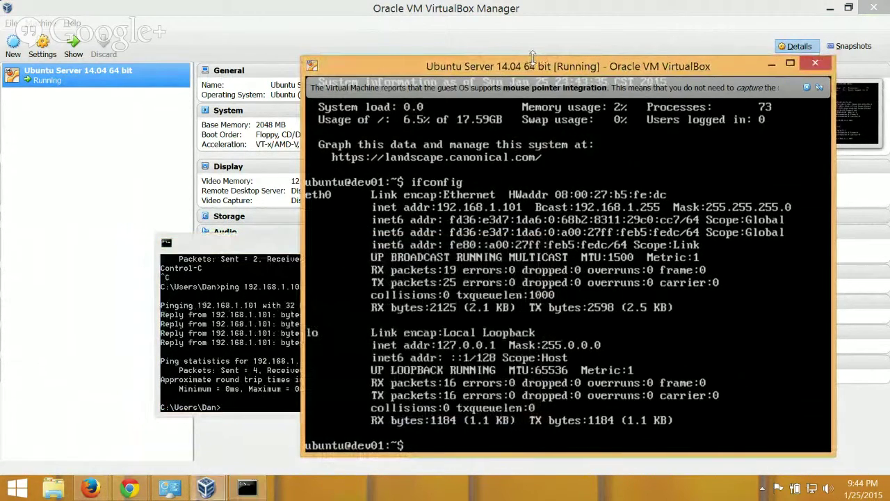
pyautogui.moveTo(540, 68); pyautogui.dragTo(521, 57)
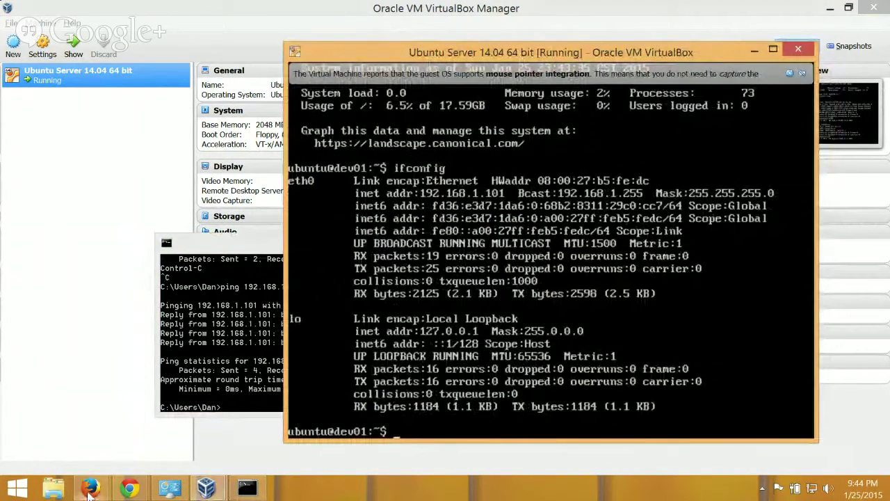
# In a new Firefox tab, search Google for putty.
pyautogui.moveTo(89, 491)
pyautogui.click(135, 381)
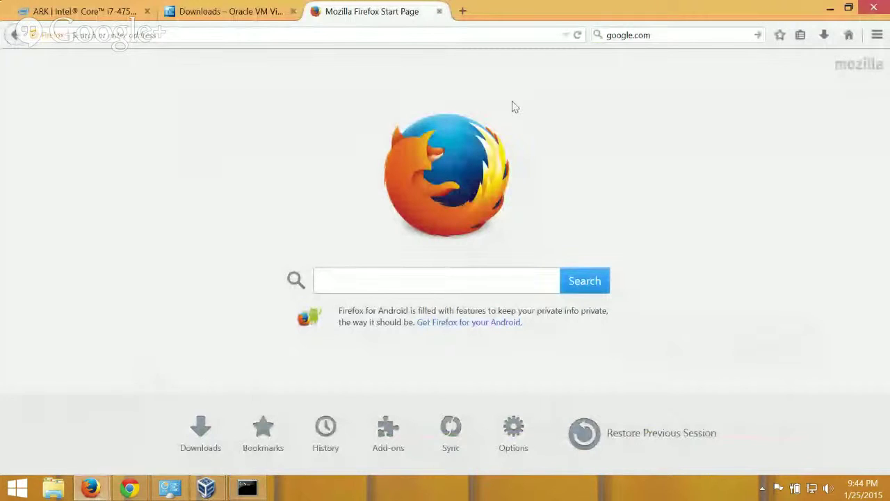
pyautogui.click(461, 12)
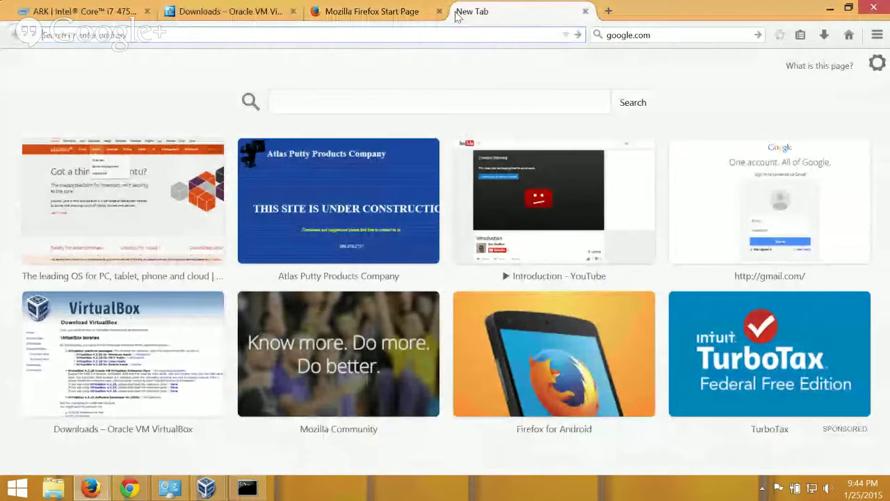
pyautogui.write('google.com')
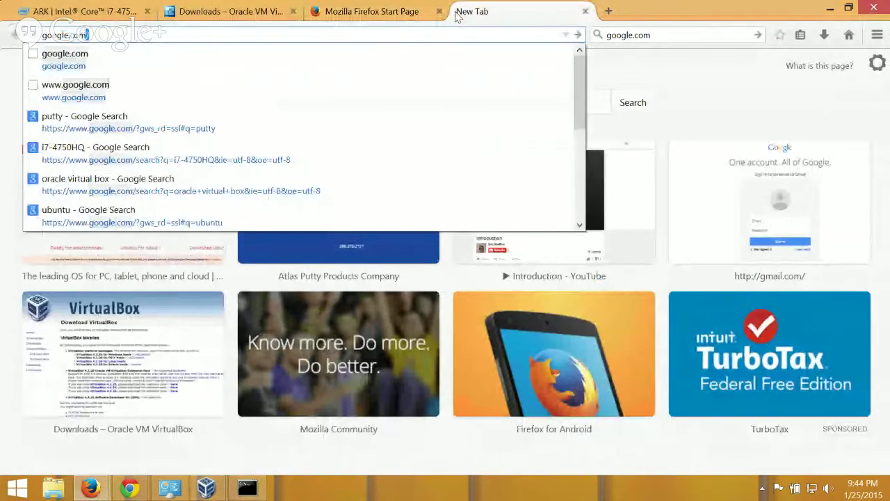
pyautogui.press('Return')
pyautogui.write('putty')
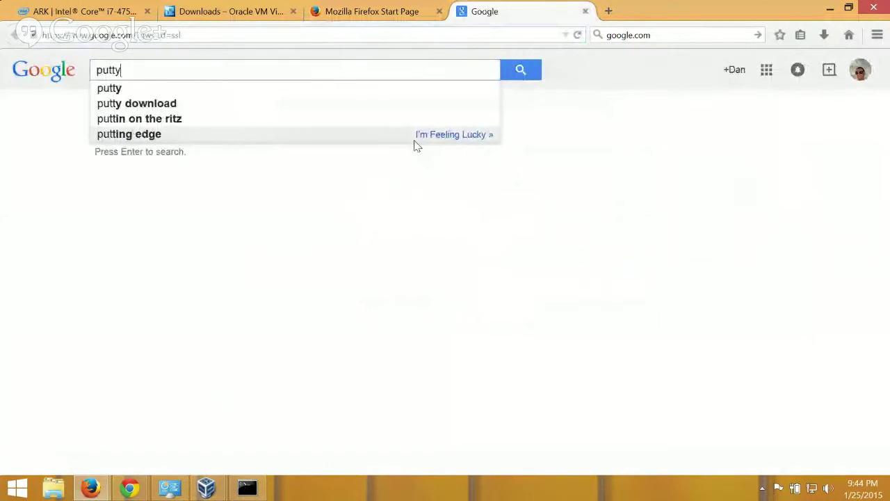
pyautogui.press('Return')
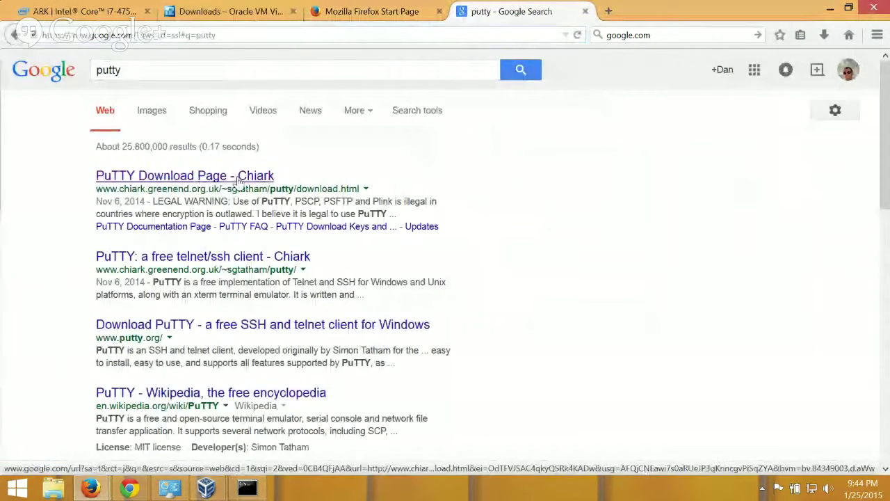
# Download putty.exe from the PuTTY Download Page and show the desktop.
pyautogui.click(240, 179)
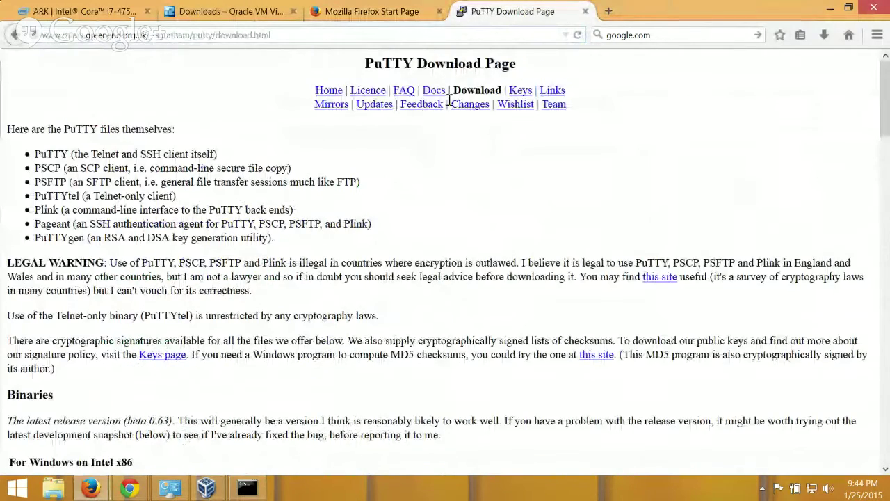
pyautogui.scroll(-3, 264, 222)
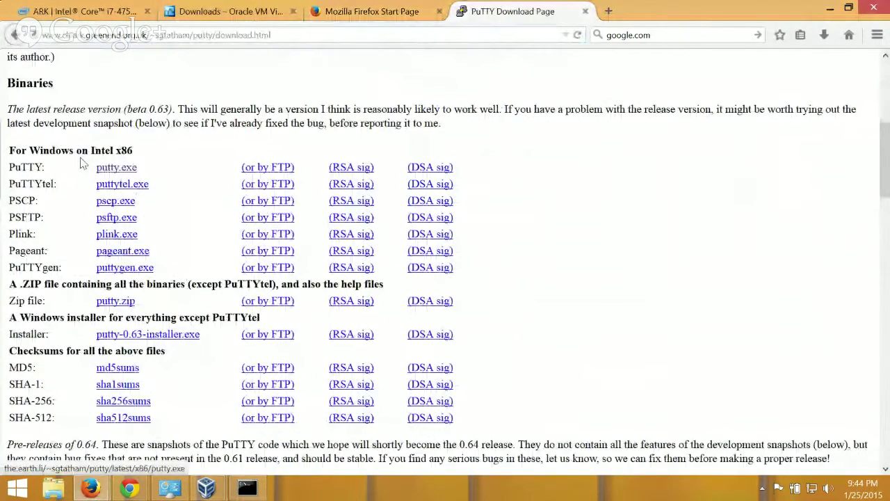
pyautogui.click(101, 167)
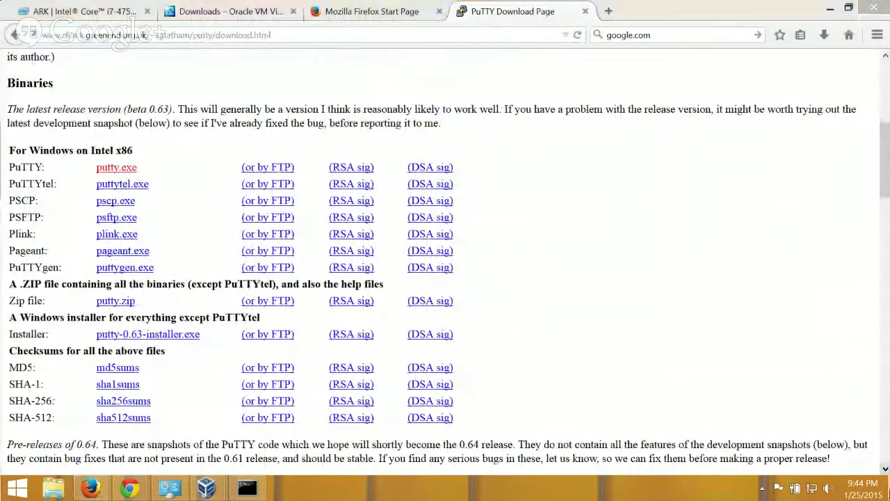
pyautogui.click(888, 495)
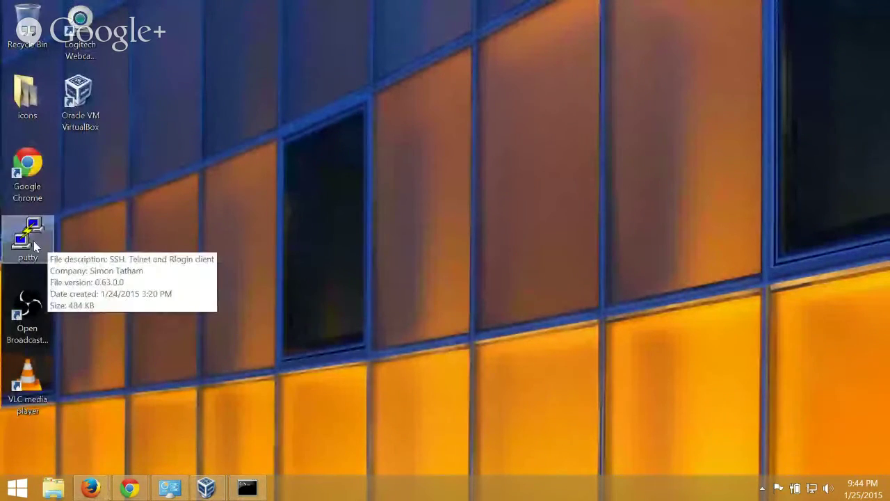
# Launch PuTTY from its desktop icon and return the Ubuntu VM console to the front.
pyautogui.doubleClick(33, 244)
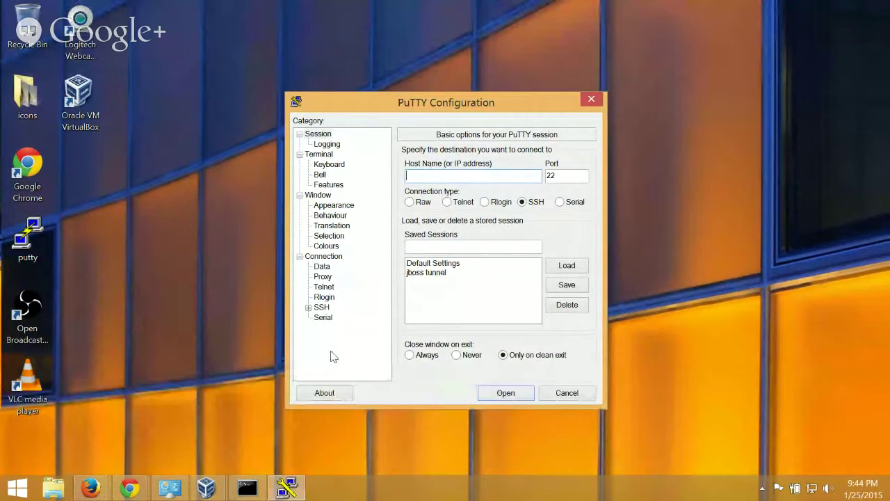
pyautogui.moveTo(207, 487)
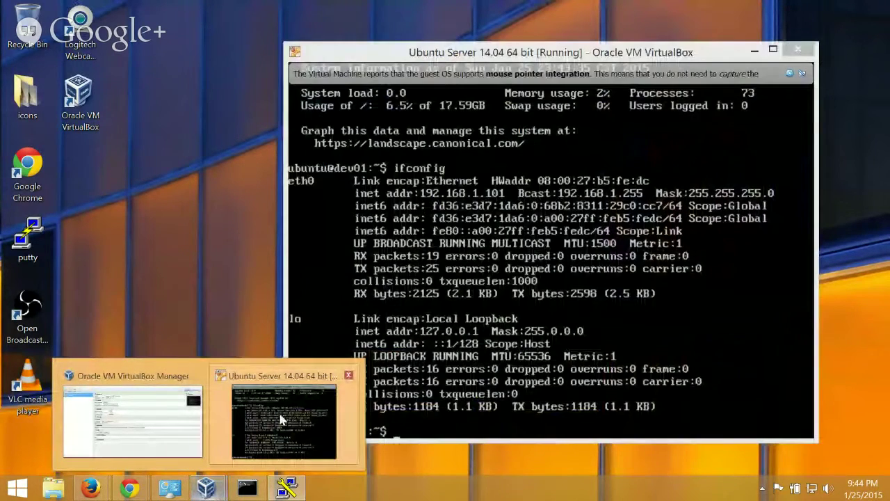
pyautogui.click(281, 420)
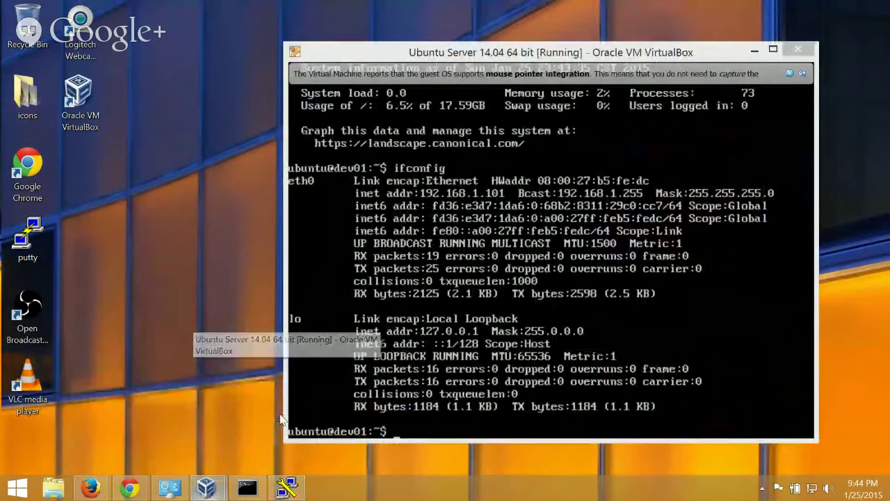
# Clear the Ubuntu VM console and log out of the ubuntu shell.
pyautogui.moveTo(544, 68)
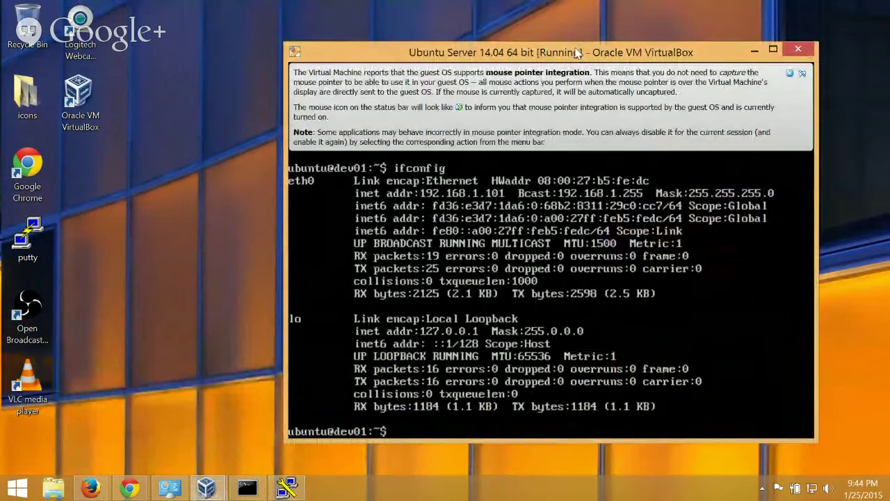
pyautogui.moveTo(598, 54); pyautogui.dragTo(498, 66)
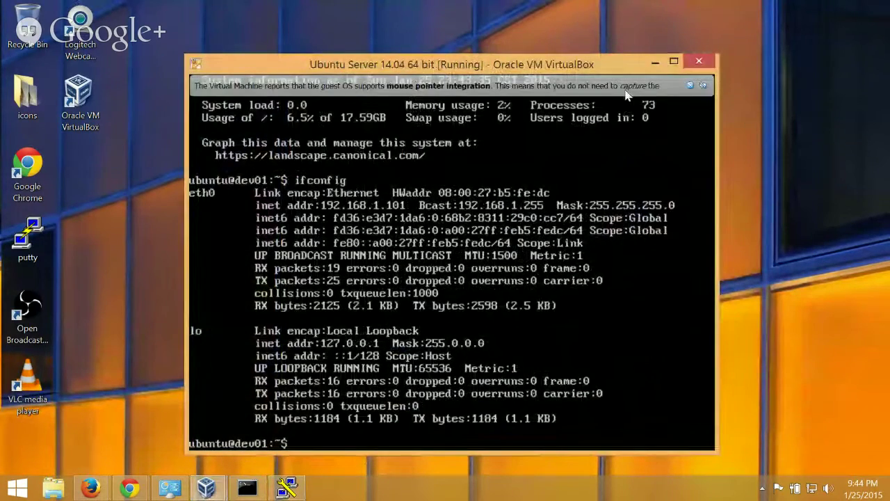
pyautogui.write('clear')
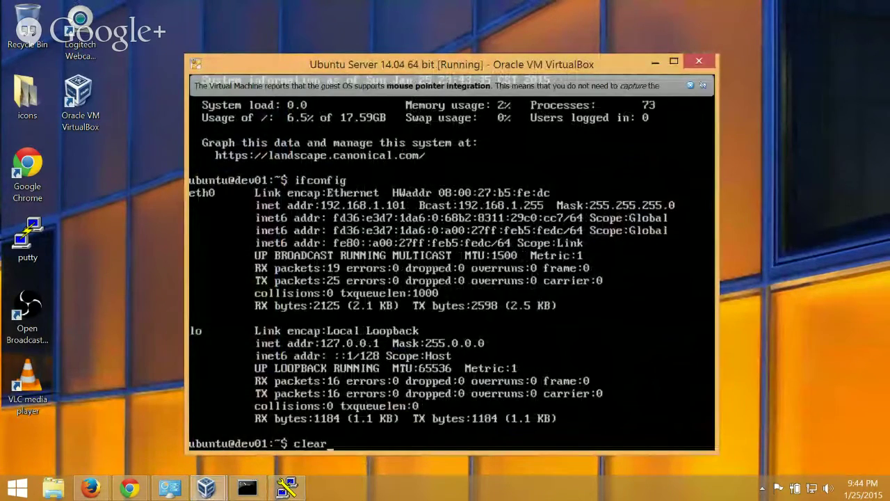
pyautogui.press('Return')
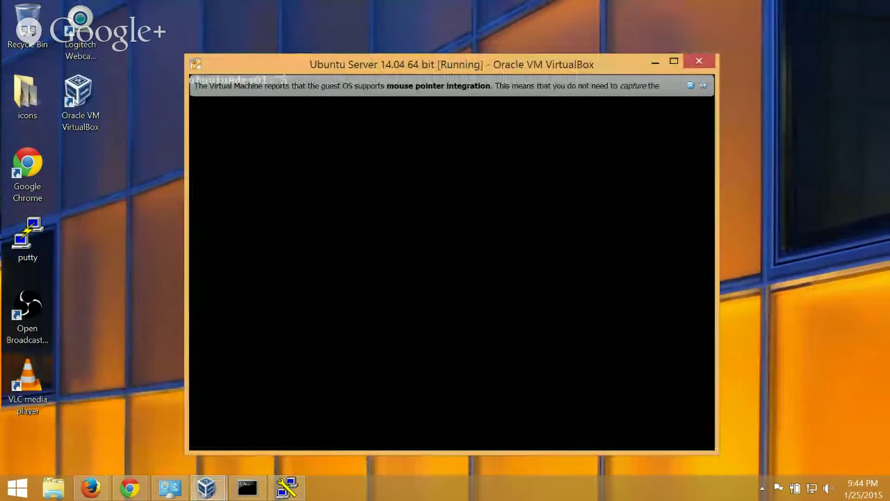
pyautogui.click(690, 85)
pyautogui.write('exit')
pyautogui.press('Return')
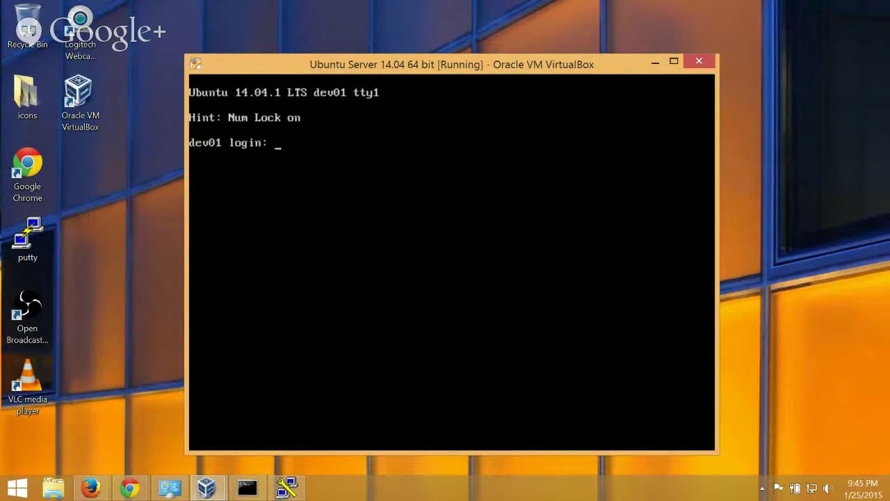
# Minimize the VM console and begin a host entry in the PuTTY configuration window.
pyautogui.moveTo(466, 65); pyautogui.dragTo(383, 74)
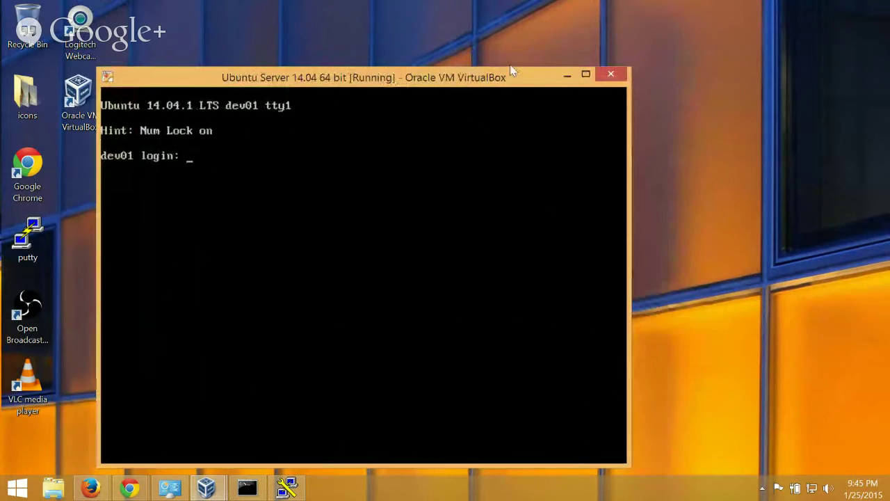
pyautogui.click(575, 72)
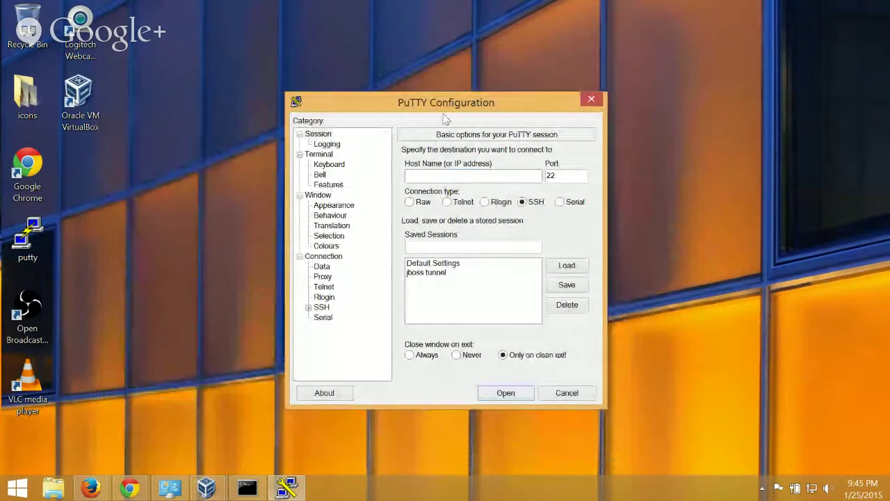
pyautogui.moveTo(448, 106); pyautogui.dragTo(563, 67)
pyautogui.click(554, 137)
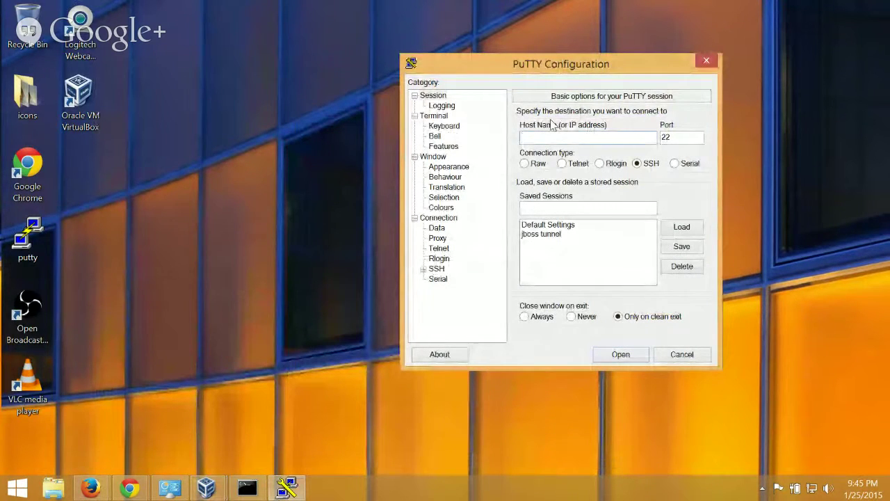
pyautogui.write('u')
pyautogui.press('BackSpace')
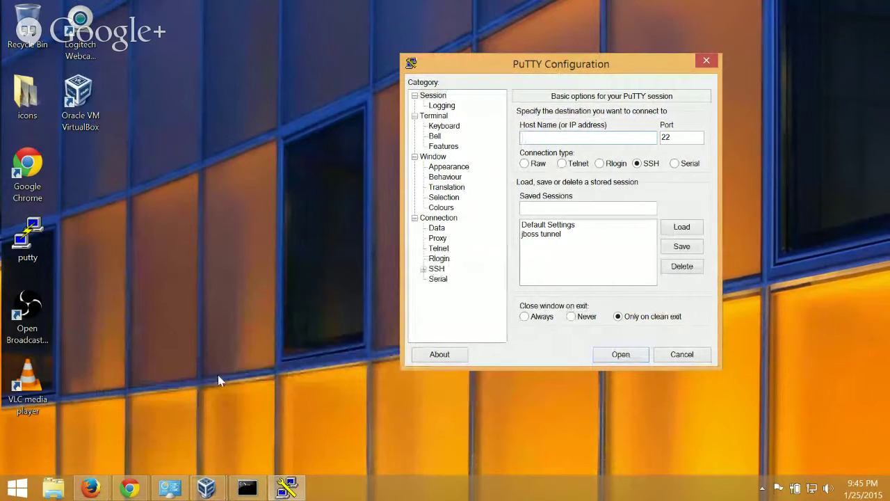
# Bring the Ubuntu VM console back and log in as ubuntu.
pyautogui.click(246, 487)
pyautogui.click(247, 487)
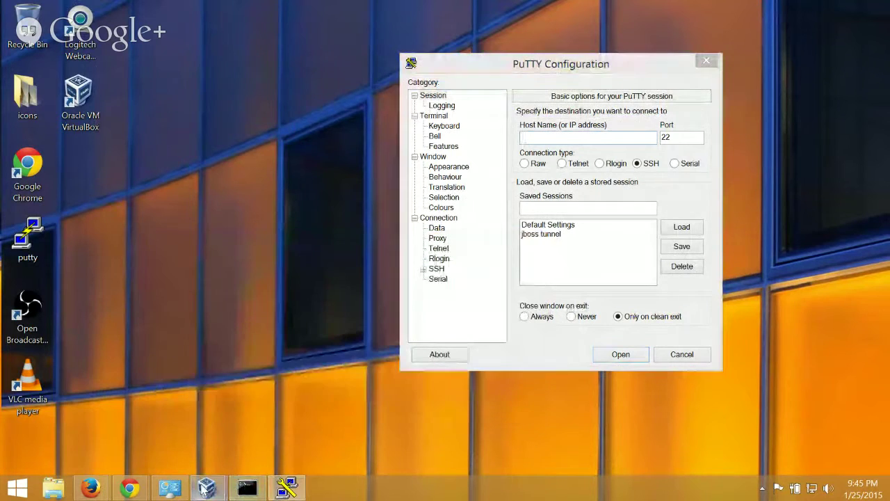
pyautogui.moveTo(205, 487)
pyautogui.click(256, 435)
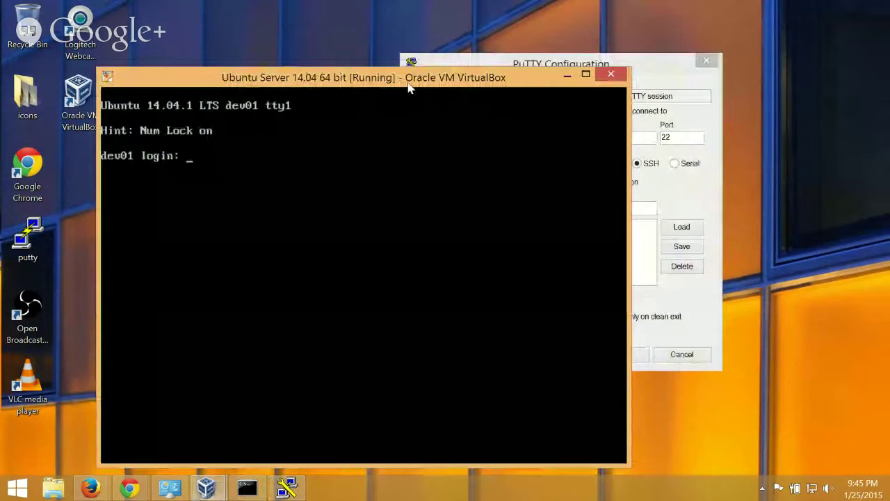
pyautogui.write('ubuntu')
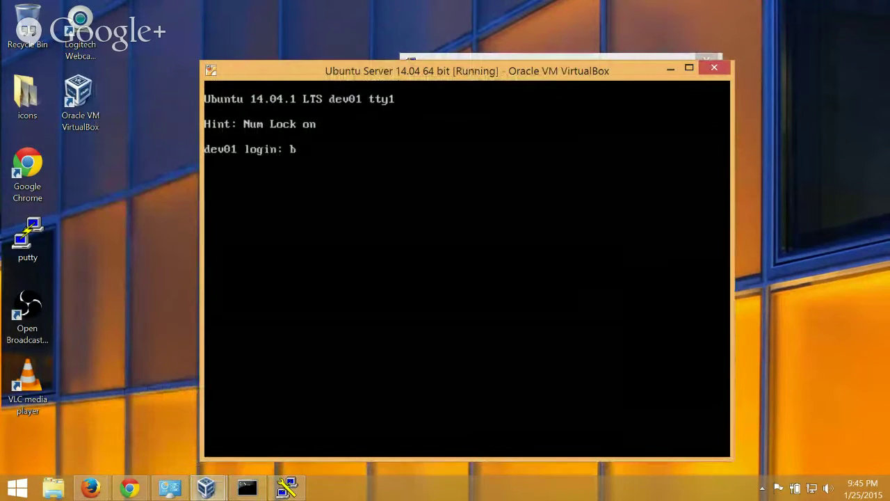
pyautogui.press('Return')
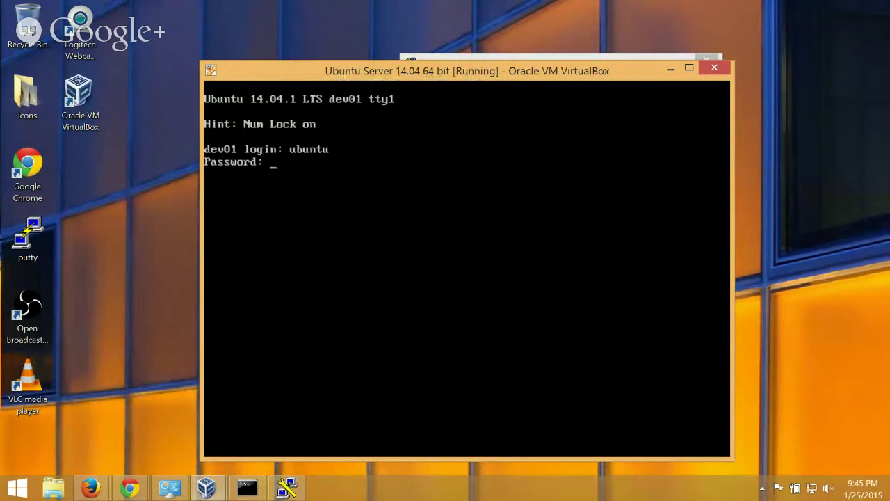
pyautogui.press('Return')
# Install SSH with sudo apt-get install ssh, confirming the install with y.
pyautogui.write('sudo ')
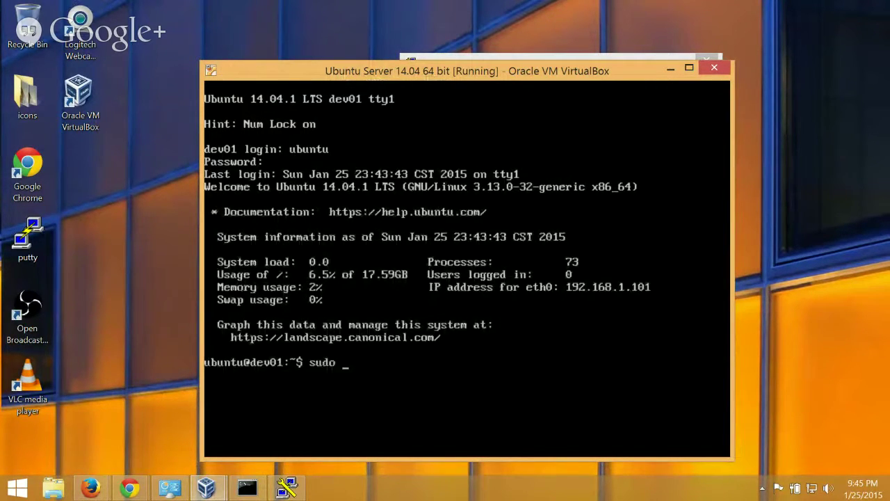
pyautogui.write('apt-get instal')
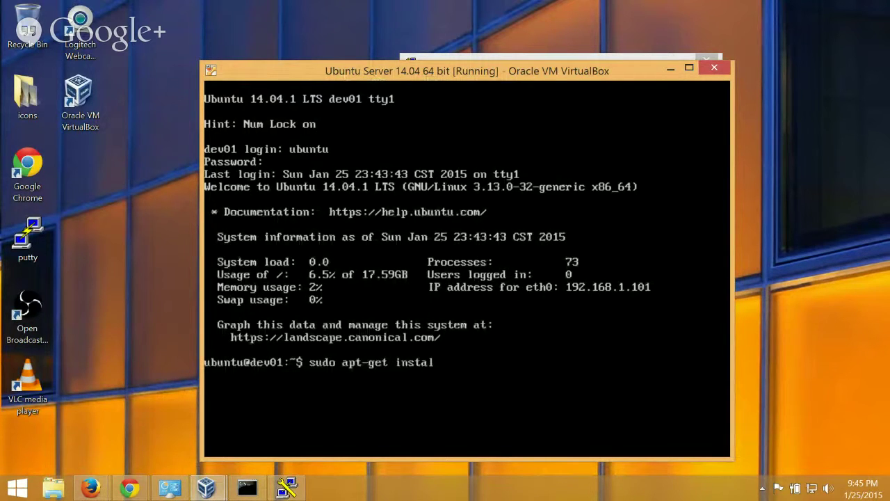
pyautogui.write('l ssh')
pyautogui.press('Return')
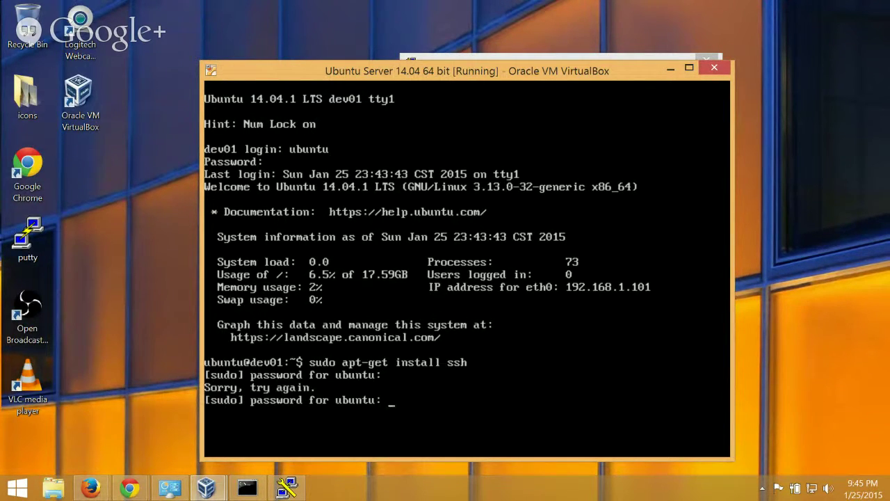
pyautogui.press('Return')
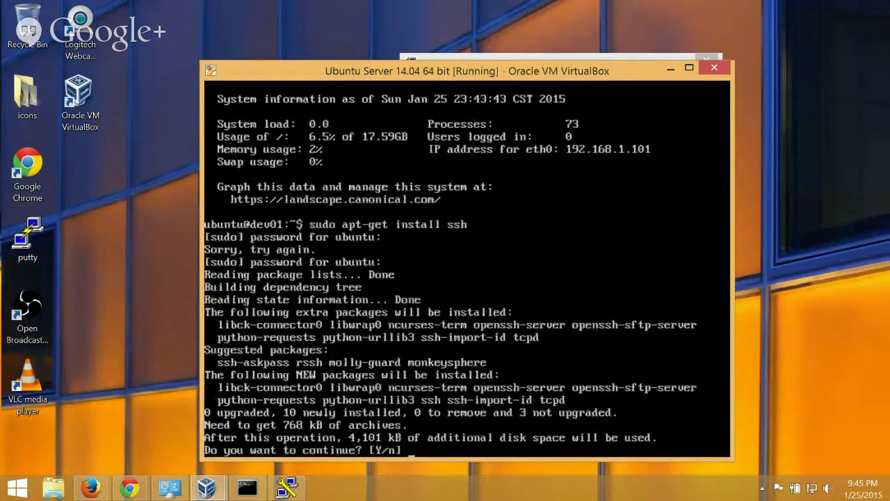
pyautogui.write('y')
pyautogui.press('Return')
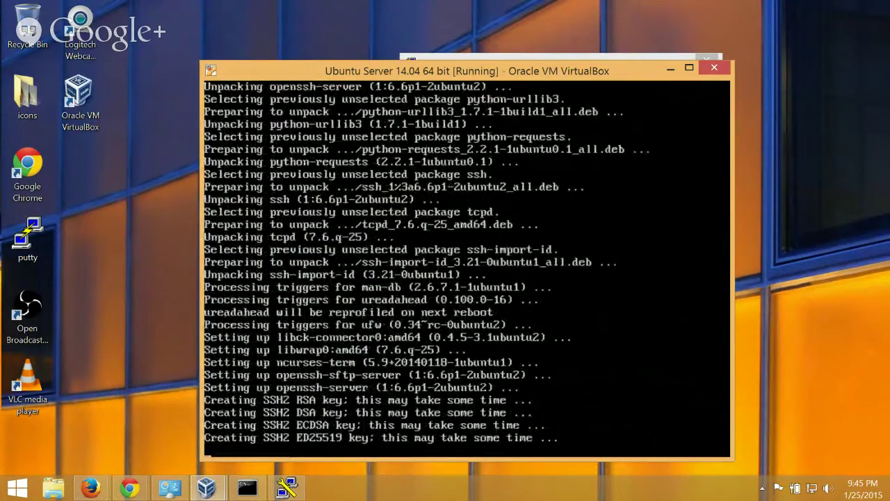
# Clear the console and log out to the login prompt.
pyautogui.write('clear')
pyautogui.press('Return')
pyautogui.write('e')
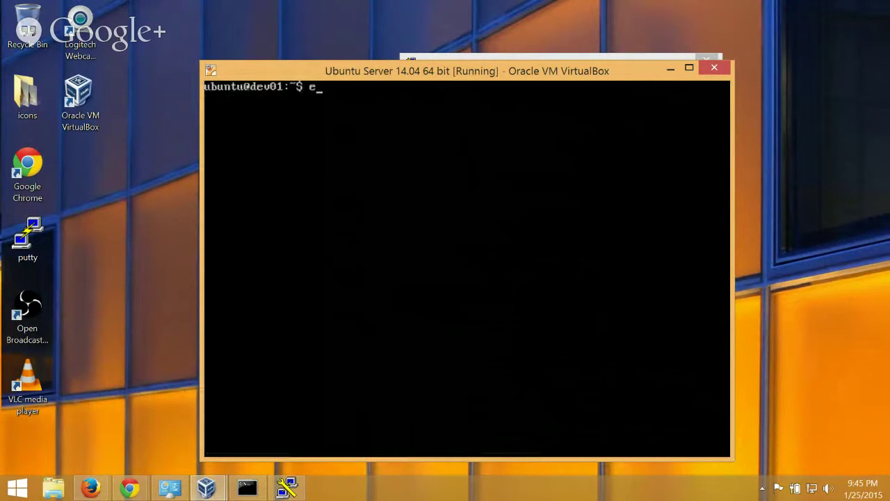
pyautogui.write('xit')
pyautogui.press('Return')
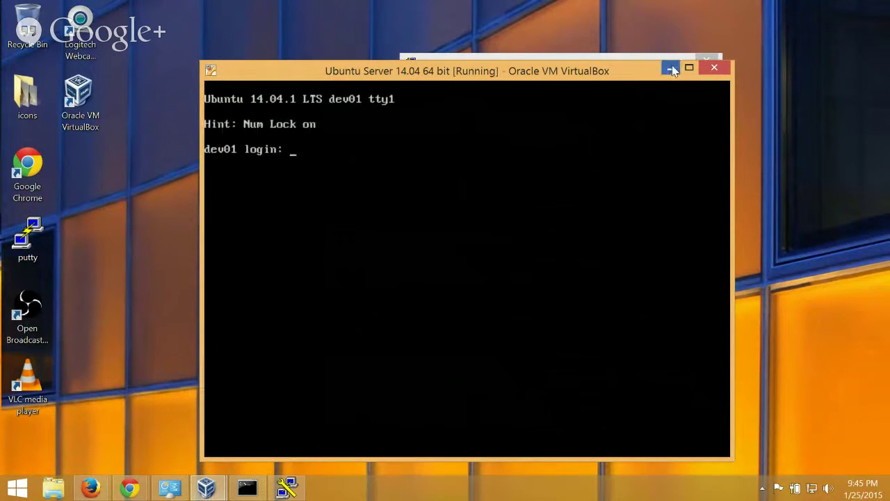
pyautogui.click(670, 68)
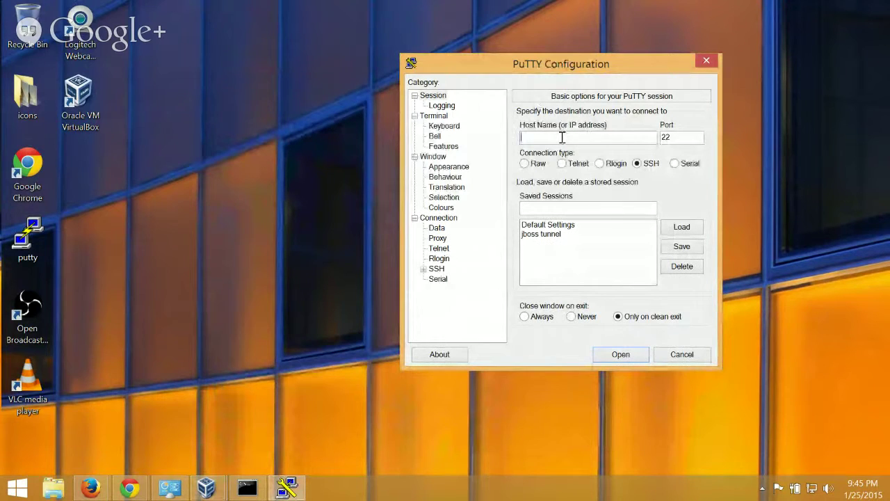
pyautogui.write('ubuntu@192.168')
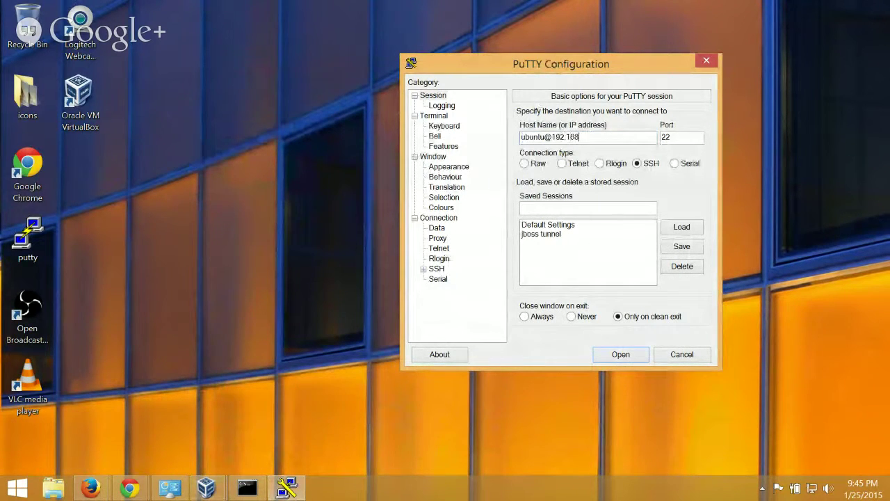
pyautogui.write('.1.101')
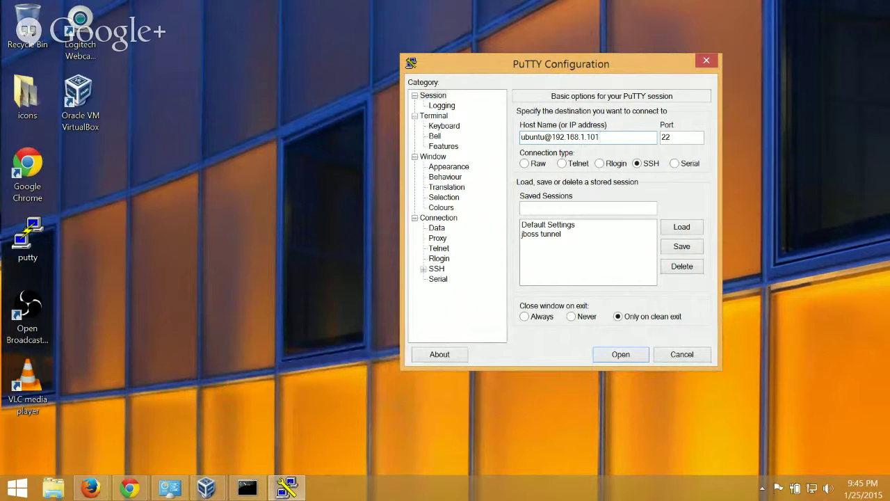
pyautogui.press('Return')
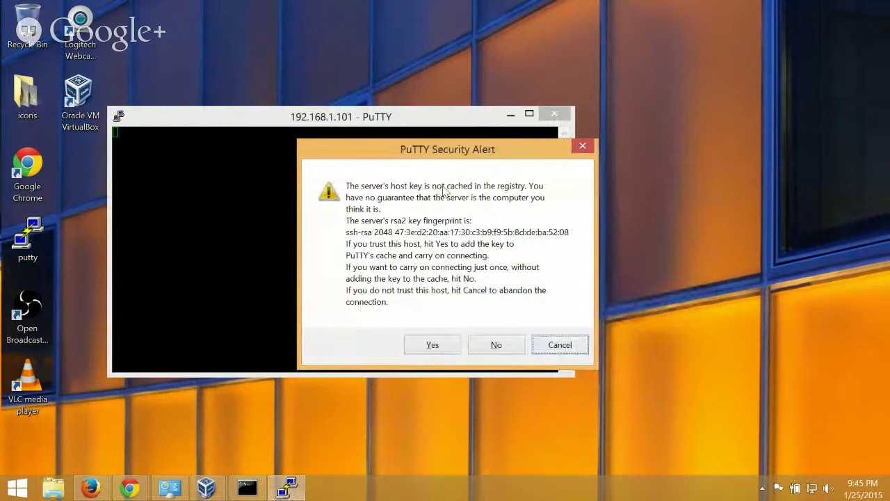
pyautogui.moveTo(413, 149); pyautogui.dragTo(386, 152)
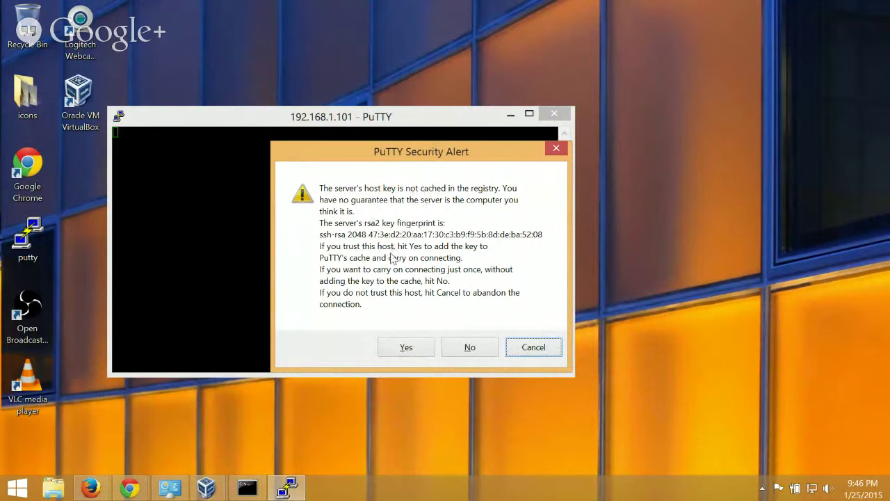
pyautogui.moveTo(390, 157); pyautogui.dragTo(425, 156)
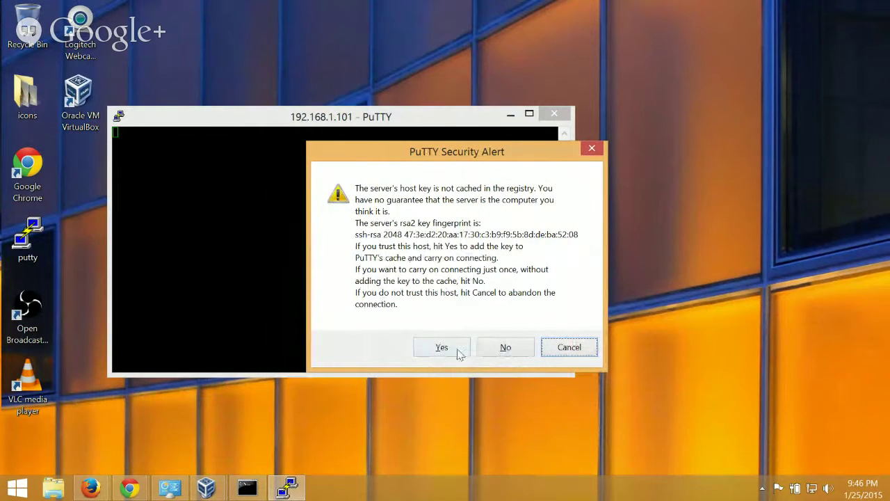
# Accept the host key, log in, and place the PuTTY terminal on the screen's right side.
pyautogui.click(427, 346)
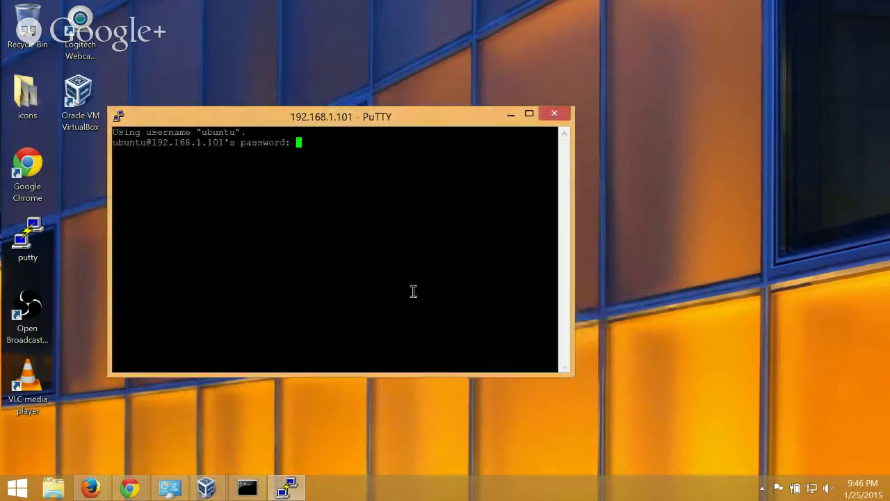
pyautogui.moveTo(321, 121); pyautogui.dragTo(483, 104)
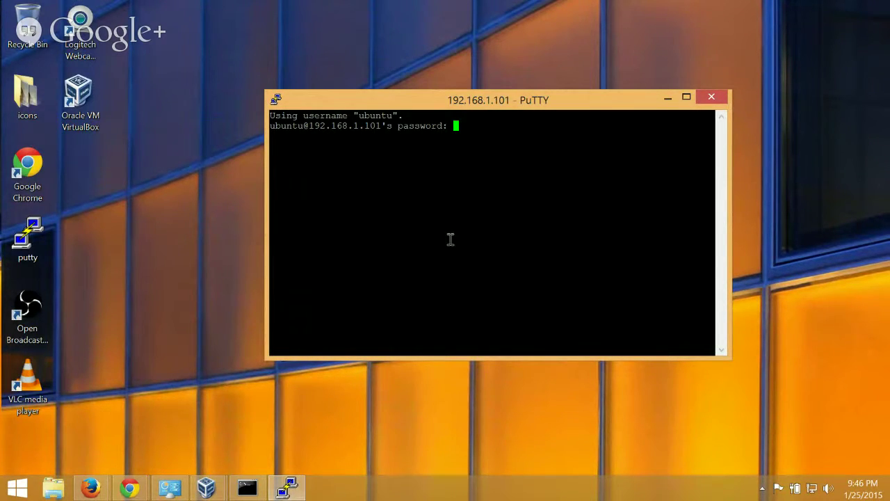
pyautogui.press('Return')
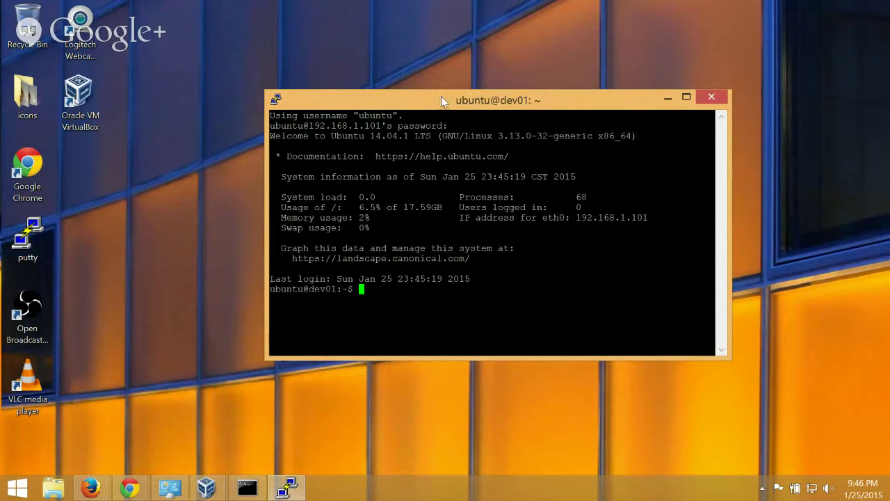
pyautogui.moveTo(441, 100); pyautogui.dragTo(889, 176)
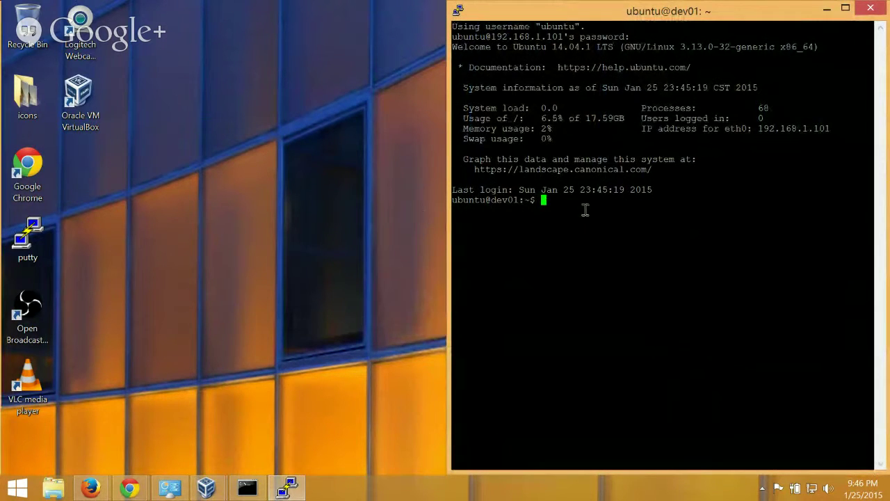
# Minimize the Ubuntu VM console window, leaving the PuTTY terminal visible.
pyautogui.click(206, 488)
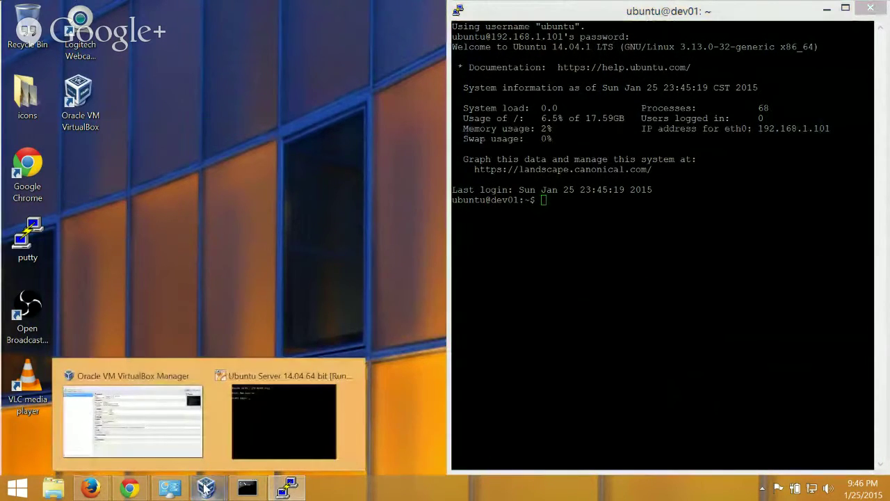
pyautogui.click(274, 414)
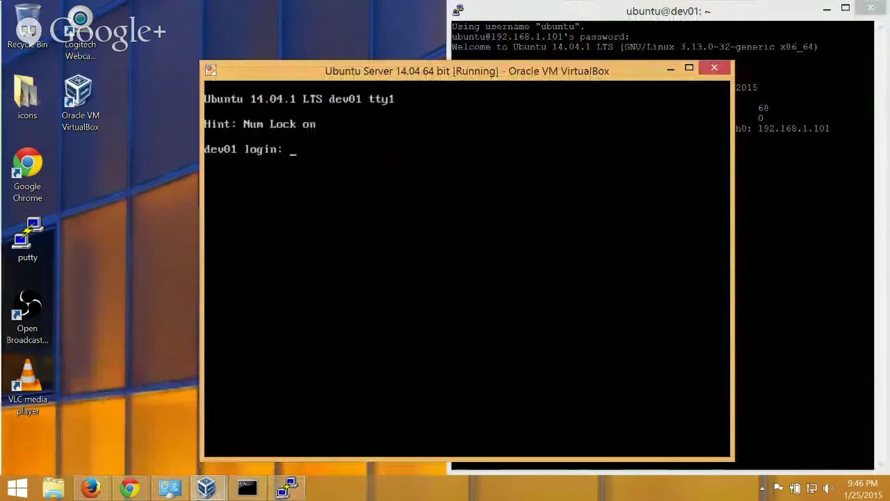
pyautogui.click(629, 25)
pyautogui.click(382, 70)
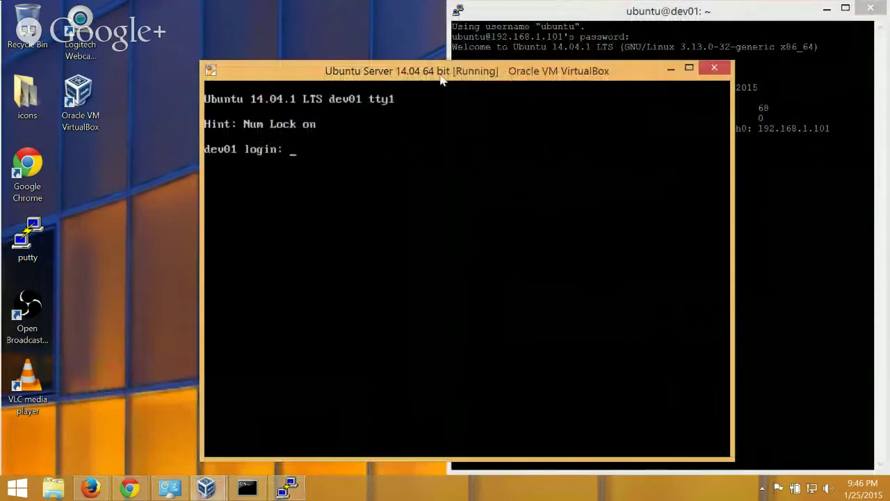
pyautogui.click(670, 67)
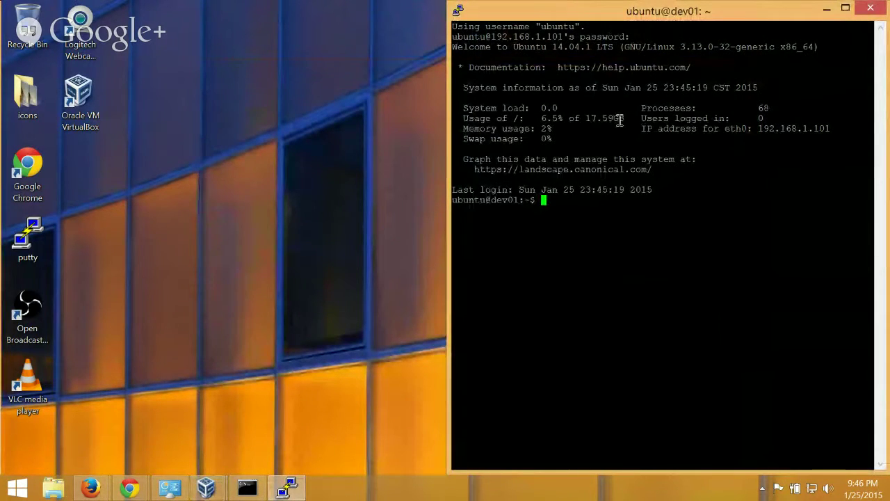
# Duplicate the SSH session, log in, and move the new window to the left half.
pyautogui.rightClick(699, 9)
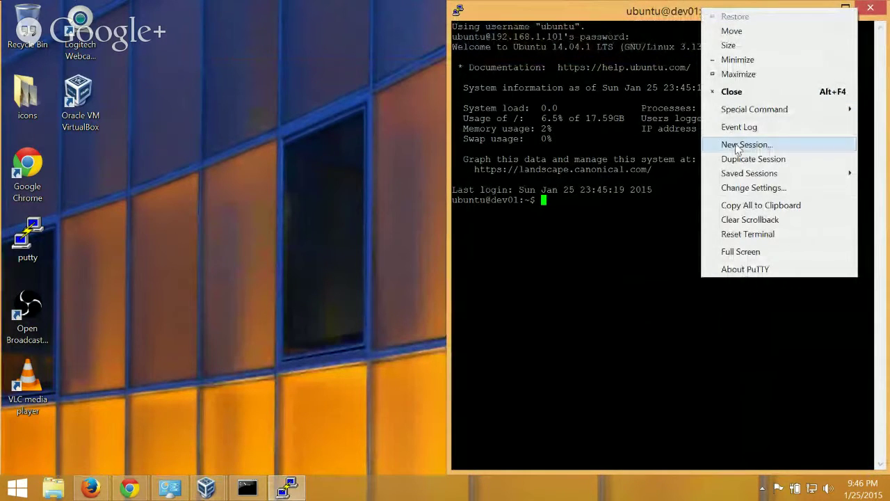
pyautogui.click(753, 159)
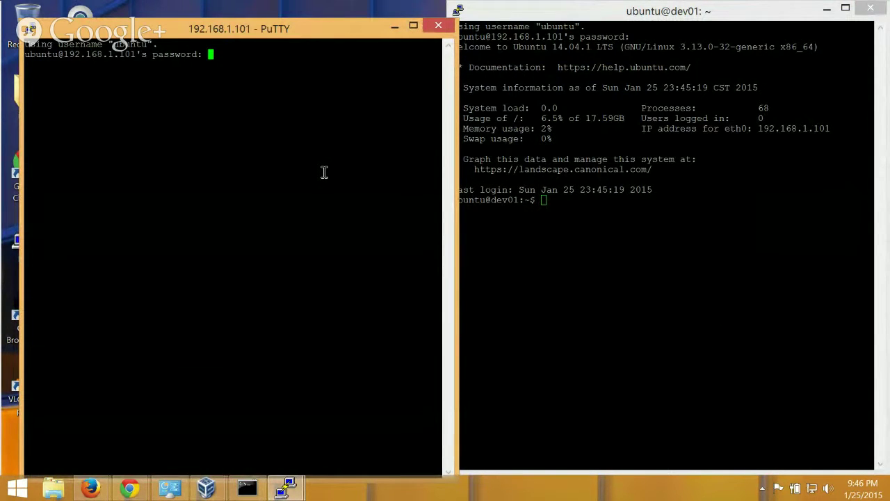
pyautogui.press('Return')
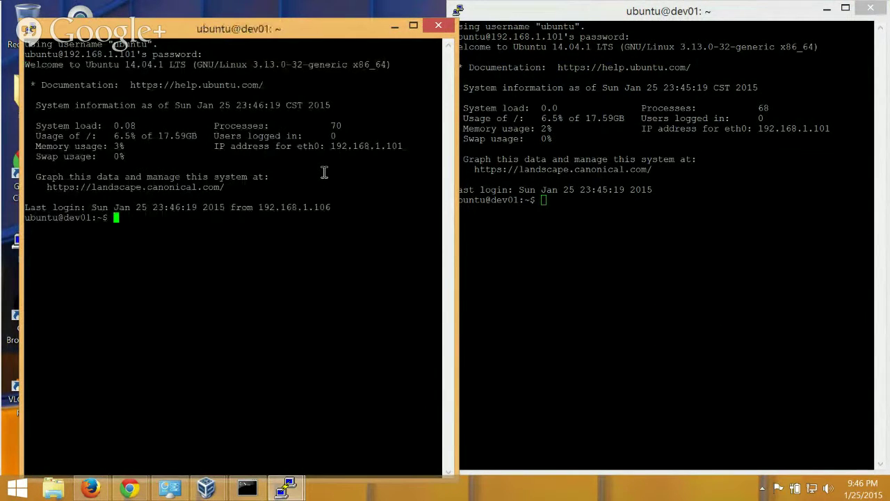
pyautogui.moveTo(324, 38); pyautogui.dragTo(0, 45)
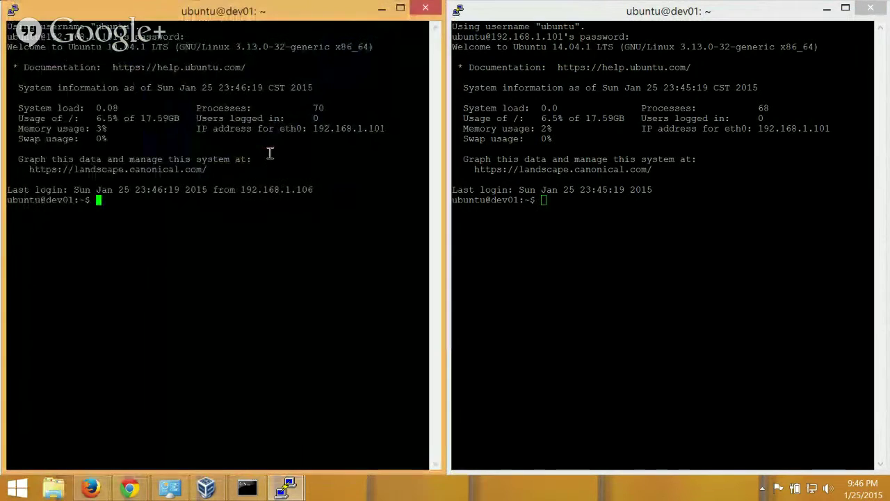
# Type test characters in both sessions, then erase them from the right session's prompt.
pyautogui.tripleClick(155, 221)
pyautogui.write('asdfasdfasdf')
pyautogui.click(536, 227)
pyautogui.write('asdfasdfasdfsadf')
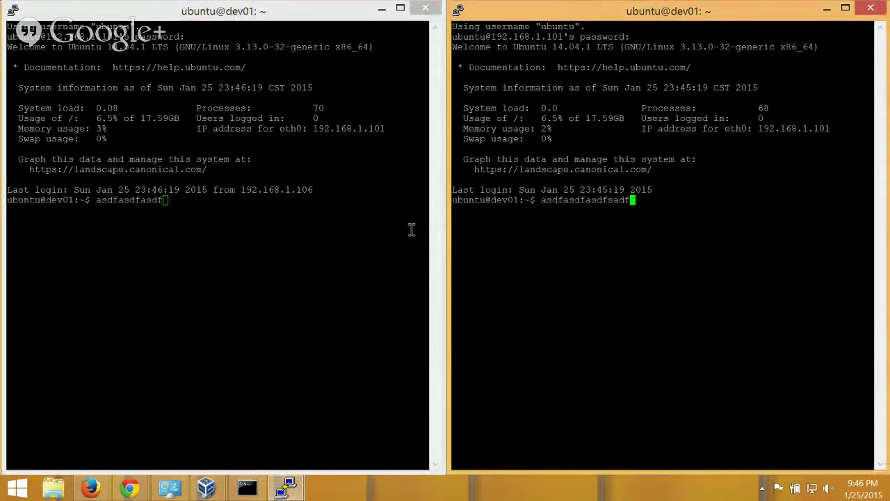
pyautogui.press('BackSpace')
pyautogui.press('BackSpace')
pyautogui.press('BackSpace')
pyautogui.press('BackSpace')
pyautogui.press('BackSpace')
pyautogui.press('BackSpace')
pyautogui.press('BackSpace')
pyautogui.press('BackSpace')
pyautogui.press('BackSpace')
pyautogui.press('BackSpace')
pyautogui.press('BackSpace')
pyautogui.press('BackSpace')
pyautogui.press('BackSpace')
pyautogui.press('BackSpace')
pyautogui.press('BackSpace')
pyautogui.press('BackSpace')
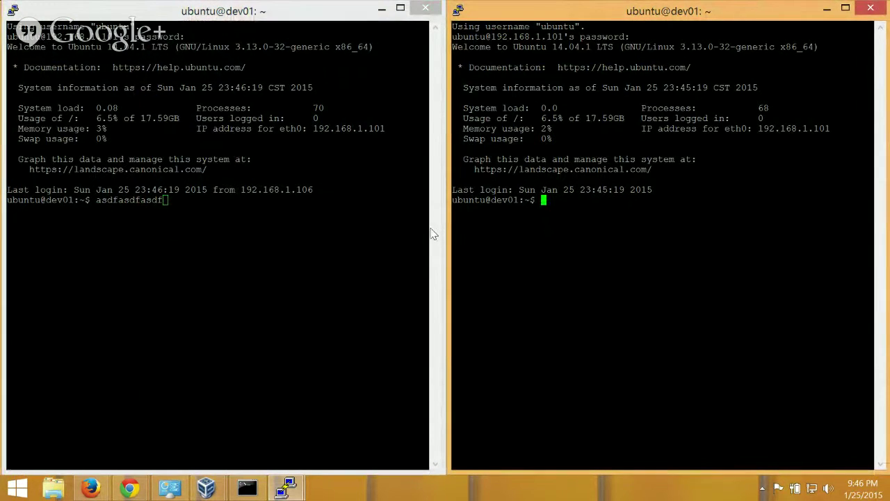
# Erase the typed sudo shutdown -h now command in the left session without running it.
pyautogui.click(229, 232)
pyautogui.press('BackSpace')
pyautogui.press('BackSpace')
pyautogui.press('BackSpace')
pyautogui.press('BackSpace')
pyautogui.press('BackSpace')
pyautogui.press('BackSpace')
pyautogui.press('BackSpace')
pyautogui.press('BackSpace')
pyautogui.press('BackSpace')
pyautogui.press('BackSpace')
pyautogui.press('BackSpace')
pyautogui.press('BackSpace')
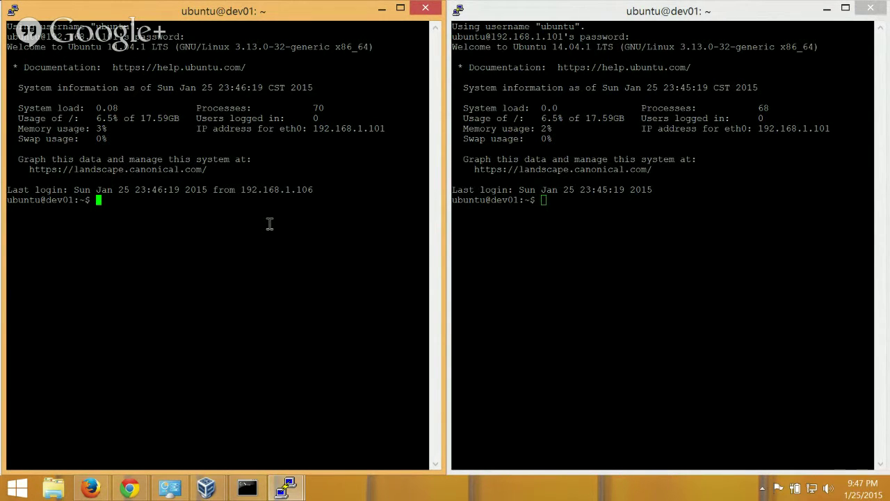
pyautogui.write('sudo shutdown -h now')
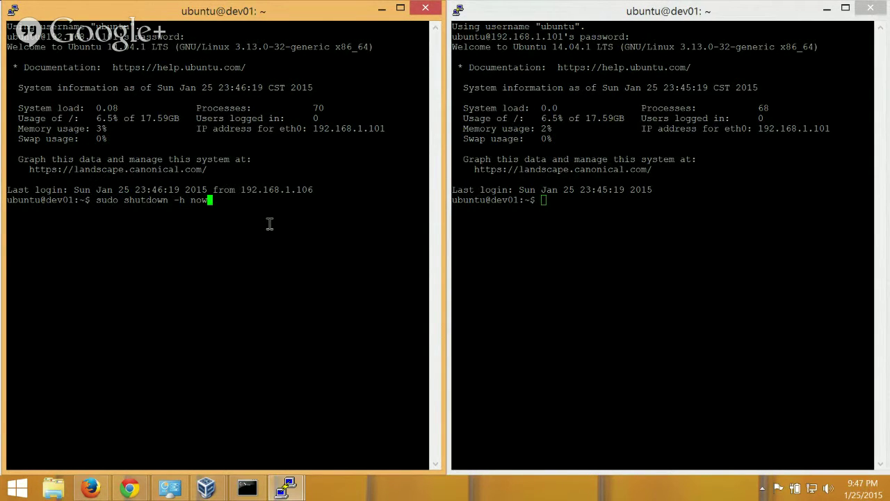
pyautogui.press('BackSpace')
pyautogui.press('BackSpace')
pyautogui.press('BackSpace')
pyautogui.press('BackSpace')
pyautogui.press('BackSpace')
pyautogui.press('BackSpace')
pyautogui.press('BackSpace')
pyautogui.press('BackSpace')
pyautogui.press('BackSpace')
pyautogui.press('BackSpace')
pyautogui.press('BackSpace')
pyautogui.press('BackSpace')
pyautogui.press('BackSpace')
pyautogui.press('BackSpace')
pyautogui.press('BackSpace')
pyautogui.press('BackSpace')
pyautogui.press('BackSpace')
pyautogui.press('BackSpace')
pyautogui.press('BackSpace')
pyautogui.press('BackSpace')
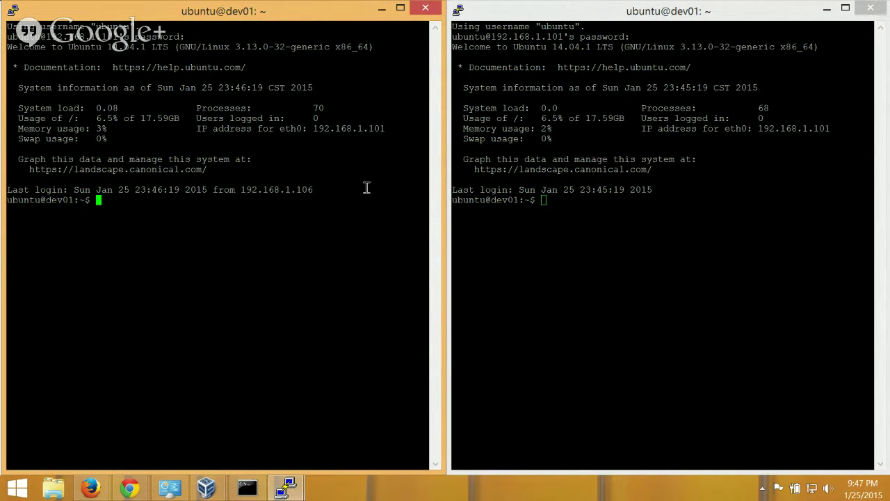
pyautogui.click(551, 233)
pyautogui.click(339, 231)
pyautogui.click(504, 222)
pyautogui.click(278, 240)
# Start Python 2.7.6 in the left session and highlight its banner version text.
pyautogui.write('python')
pyautogui.press('Return')
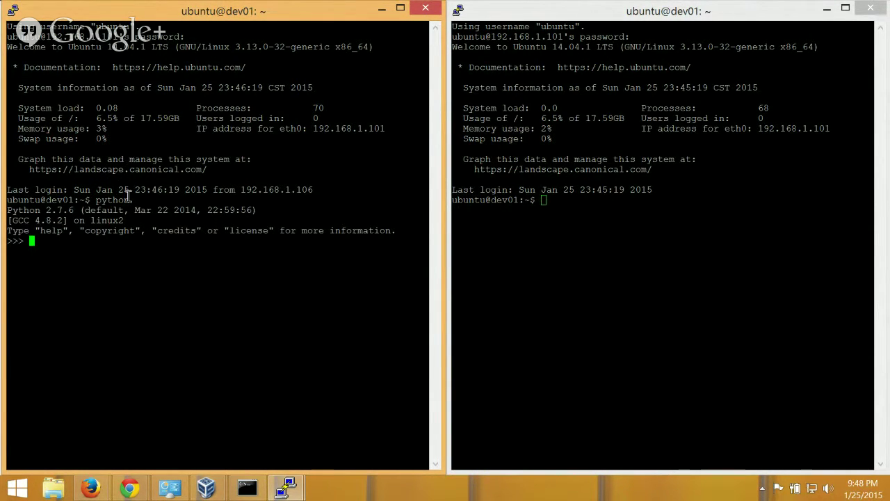
pyautogui.moveTo(7, 210); pyautogui.dragTo(72, 210)
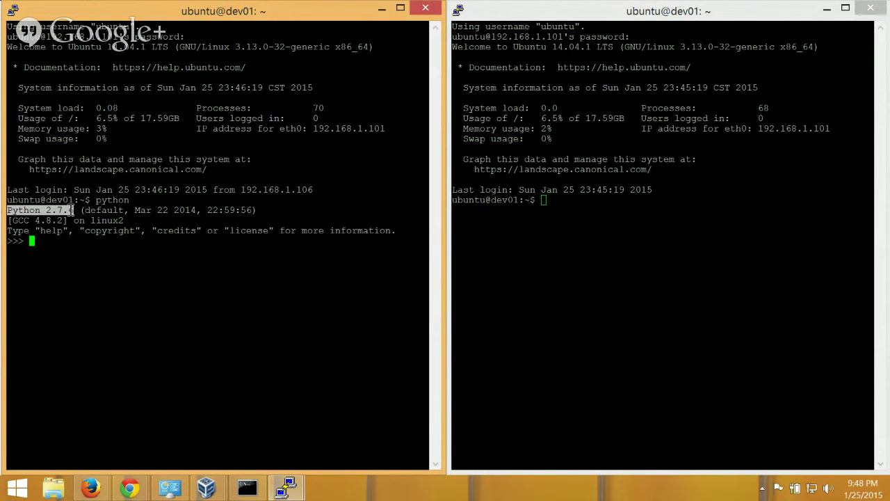
pyautogui.click(72, 210)
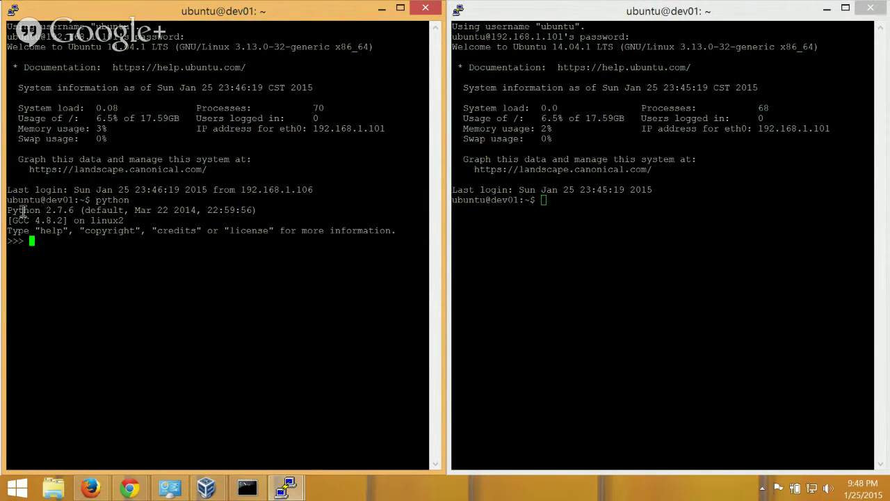
# Repeatedly highlight the word Python and the version number 2.7.6 in the banner.
pyautogui.moveTo(7, 210); pyautogui.dragTo(56, 210)
pyautogui.click(62, 212)
pyautogui.moveTo(7, 210); pyautogui.dragTo(52, 210)
pyautogui.click(54, 211)
pyautogui.moveTo(6, 209); pyautogui.dragTo(41, 210)
pyautogui.click(45, 210)
pyautogui.moveTo(74, 211); pyautogui.dragTo(58, 211)
pyautogui.click(60, 211)
pyautogui.moveTo(48, 209); pyautogui.dragTo(68, 210)
pyautogui.click(52, 210)
# Run print "Hello World" at the left session's >>> prompt, outputting Hello World.
pyautogui.write('print "Hello Wo')
pyautogui.press('BackSpace')
pyautogui.press('BackSpace')
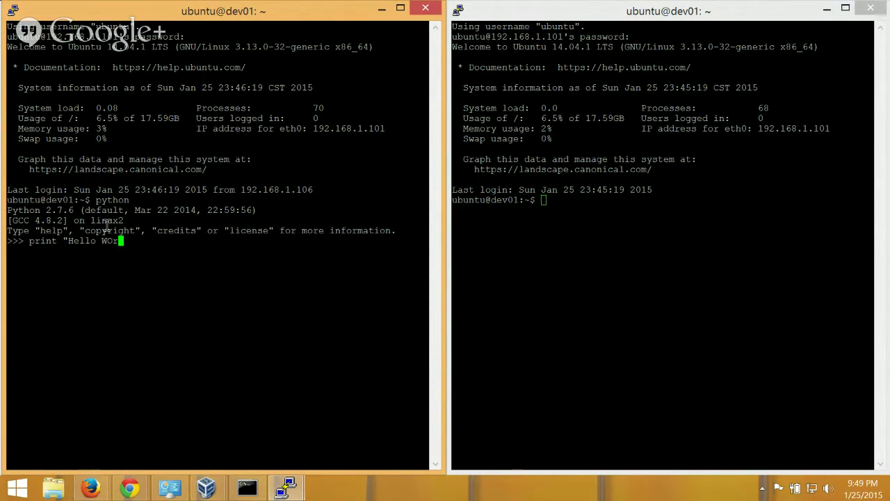
pyautogui.write('World"')
pyautogui.press('Return')
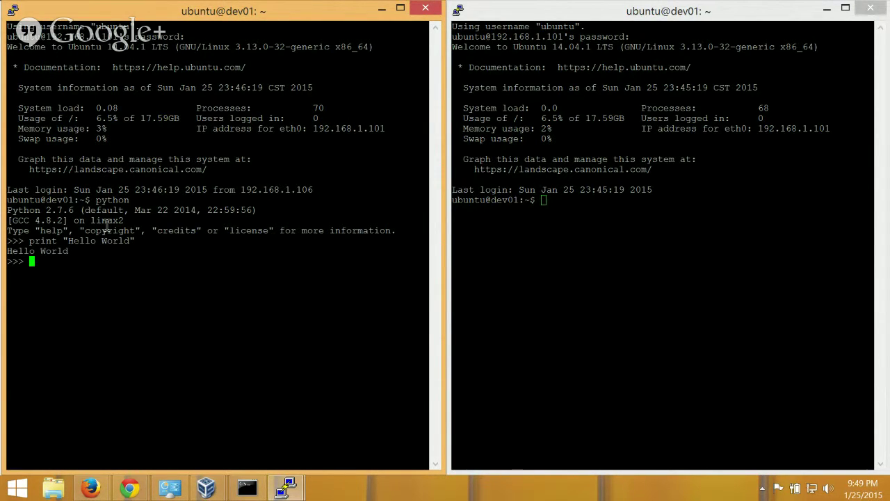
pyautogui.moveTo(58, 241); pyautogui.dragTo(68, 242)
pyautogui.click(132, 242)
pyautogui.click(529, 245)
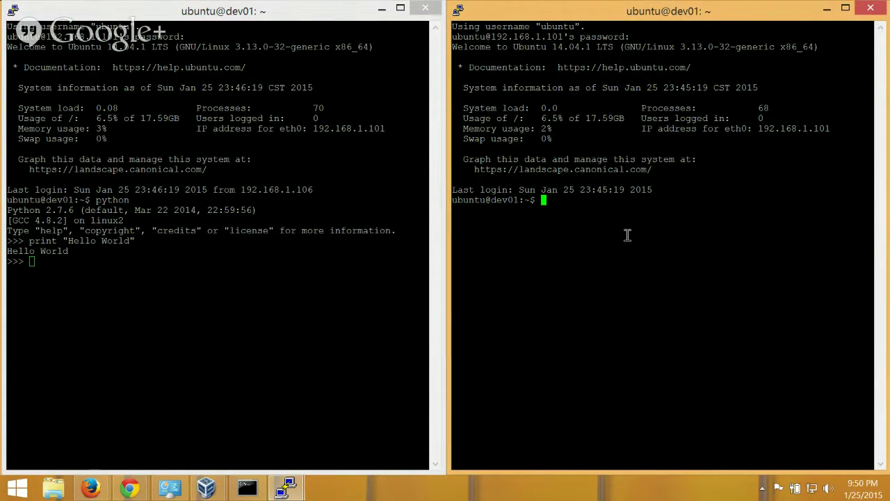
# Start Python in the right session and paste the copied print line, raising IndentationError.
pyautogui.write('python')
pyautogui.press('Return')
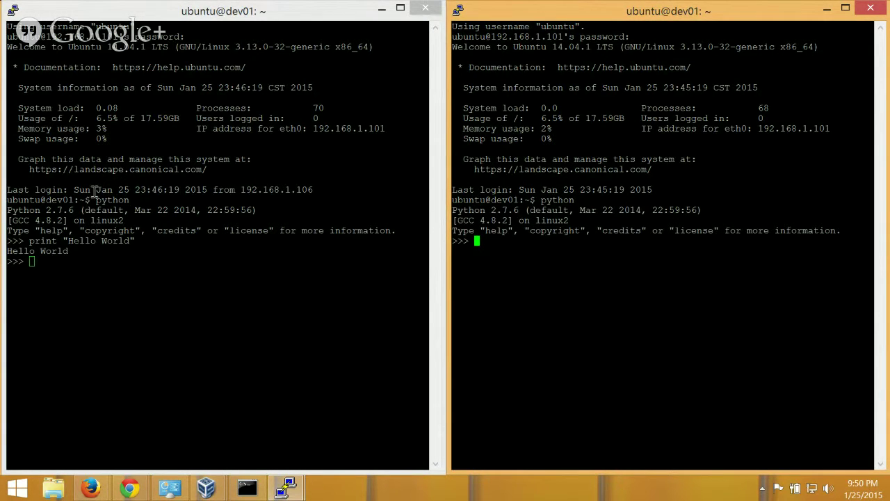
pyautogui.moveTo(25, 241); pyautogui.dragTo(136, 242)
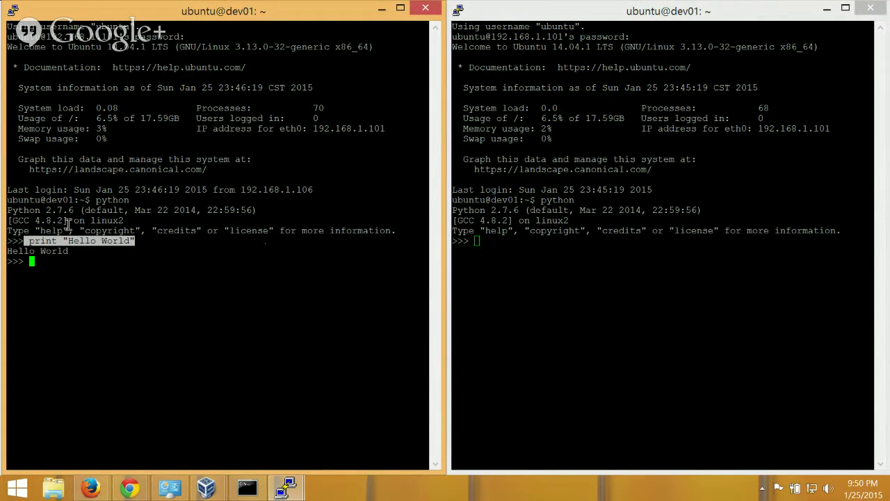
pyautogui.moveTo(25, 242); pyautogui.dragTo(128, 245)
pyautogui.hotkey('ctrl', 'c')
pyautogui.click(581, 240)
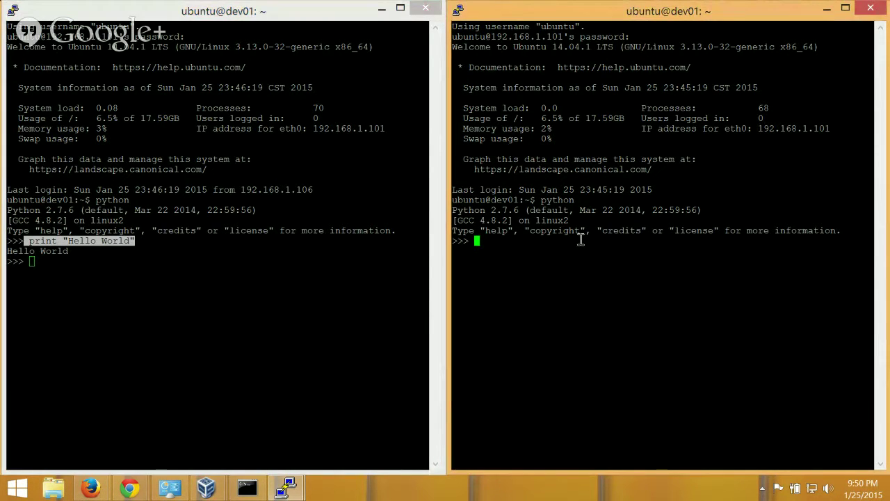
pyautogui.rightClick(581, 240)
pyautogui.press('Return')
# Recopy print "Hello World" without the leading space and run it in the right session.
pyautogui.press('Up')
pyautogui.press('Home')
pyautogui.press('Delete')
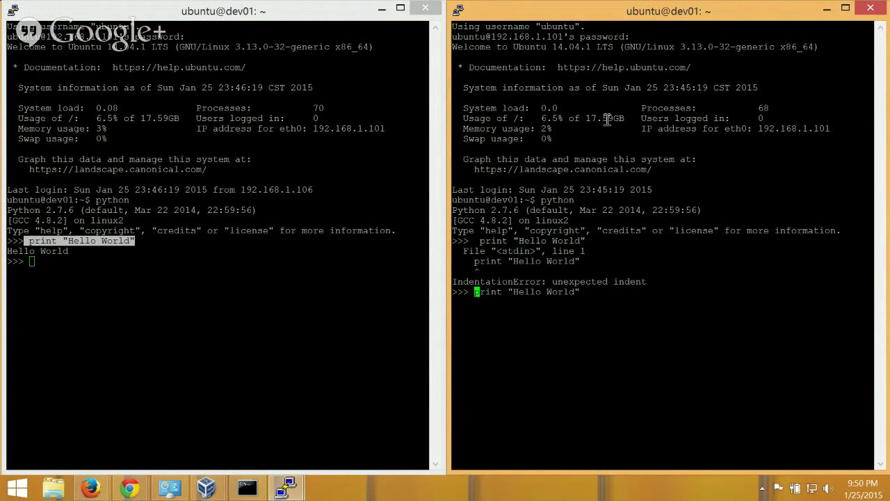
pyautogui.click(42, 235)
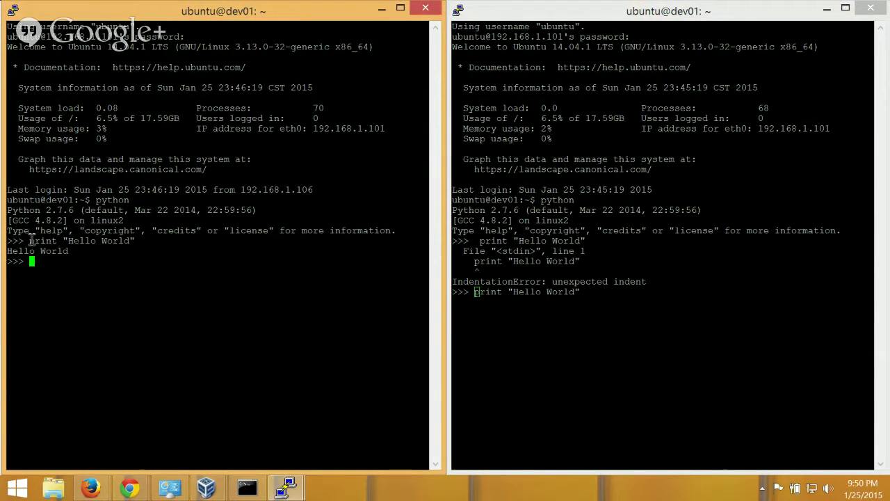
pyautogui.moveTo(31, 240); pyautogui.dragTo(115, 240)
pyautogui.click(108, 240)
pyautogui.moveTo(29, 240); pyautogui.dragTo(135, 241)
pyautogui.hotkey('ctrl', 'c')
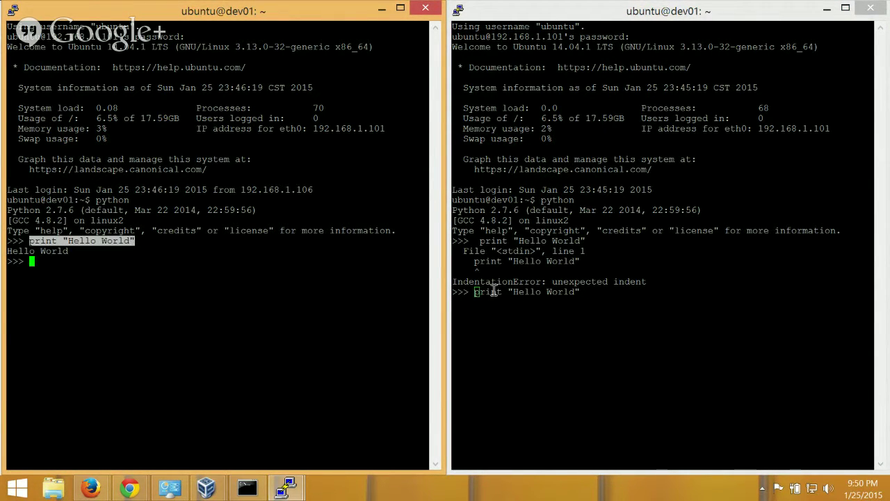
pyautogui.click(521, 288)
pyautogui.press('Delete')
pyautogui.press('Delete')
pyautogui.press('Delete')
pyautogui.press('Delete')
pyautogui.press('Delete')
pyautogui.press('Delete')
pyautogui.press('Delete')
pyautogui.press('Delete')
pyautogui.press('Delete')
pyautogui.press('Delete')
pyautogui.press('Delete')
pyautogui.press('Delete')
pyautogui.press('Delete')
pyautogui.press('Delete')
pyautogui.press('Delete')
pyautogui.press('Delete')
pyautogui.press('Delete')
pyautogui.press('Delete')
pyautogui.press('Delete')
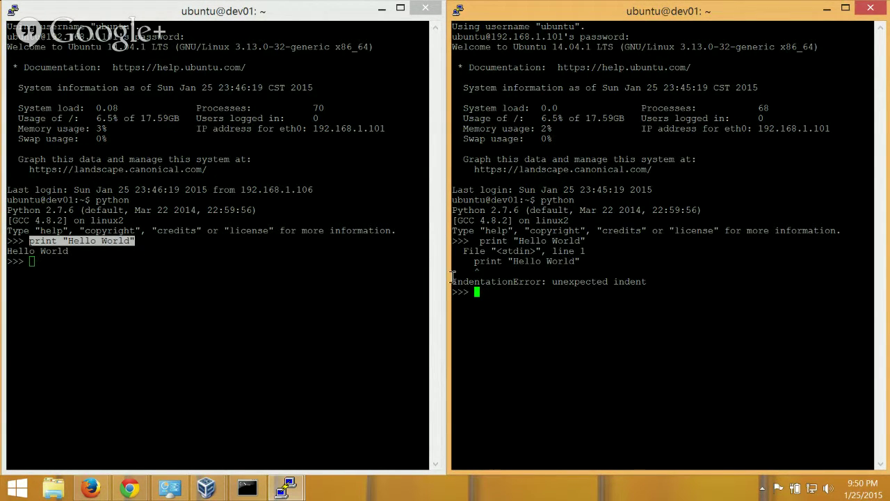
pyautogui.rightClick(530, 259)
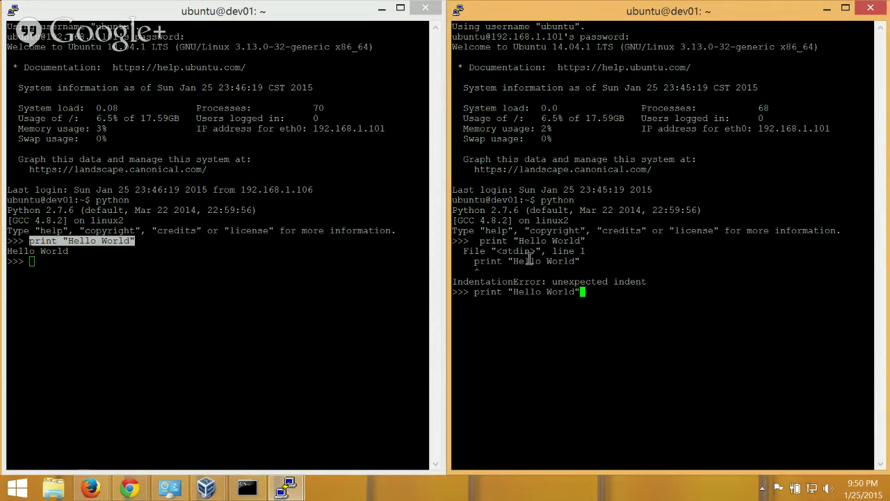
pyautogui.press('Return')
# Highlight the extra space and the IndentationError message in the right session's output.
pyautogui.click(473, 241)
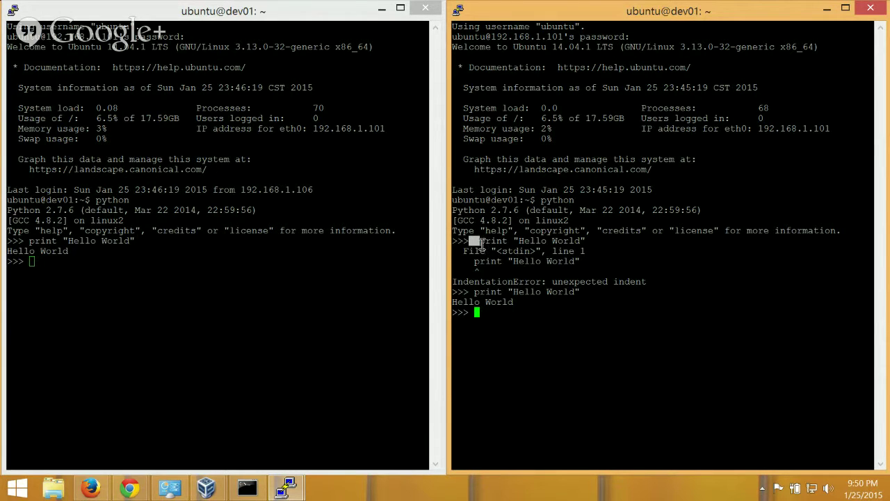
pyautogui.click(468, 243)
pyautogui.moveTo(465, 253); pyautogui.dragTo(484, 250)
pyautogui.click(485, 250)
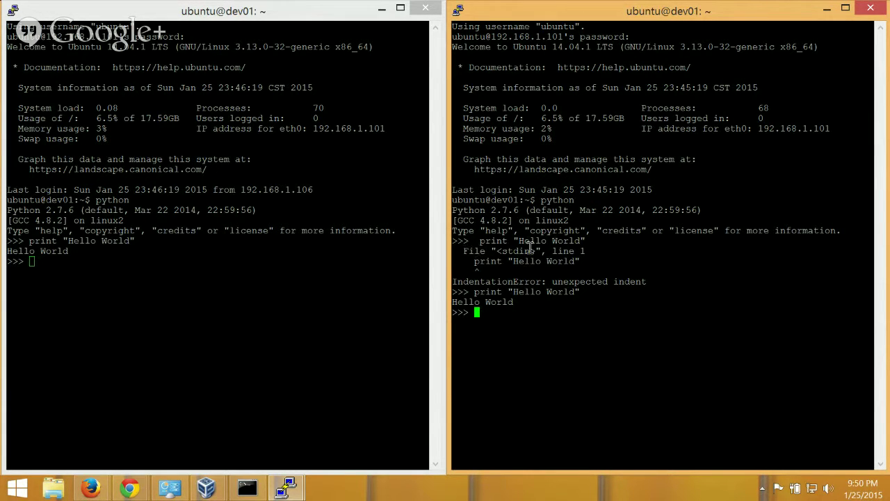
pyautogui.doubleClick(507, 283)
pyautogui.click(460, 281)
# Print the presenter's name and a 'Come and follow me on Twitter' message in left-session Python.
pyautogui.click(230, 235)
pyautogui.write('print ')
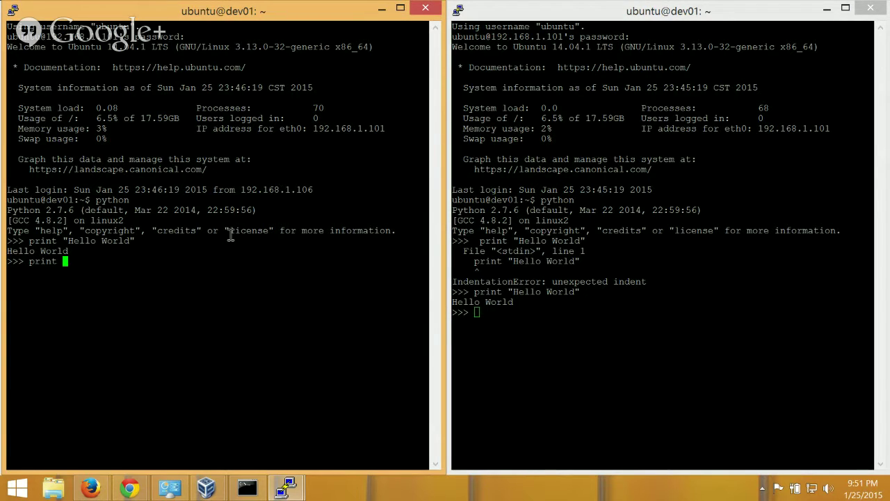
pyautogui.write('"Dan Sheffner"')
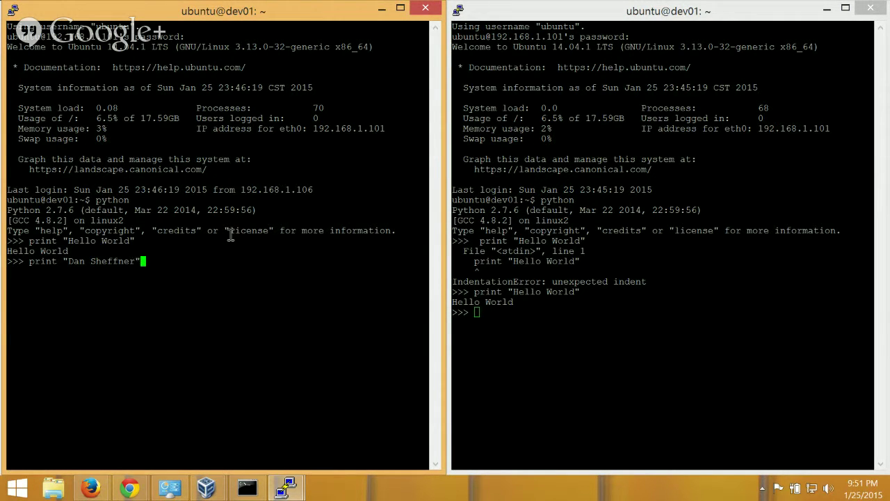
pyautogui.press('Return')
pyautogui.write('print ')
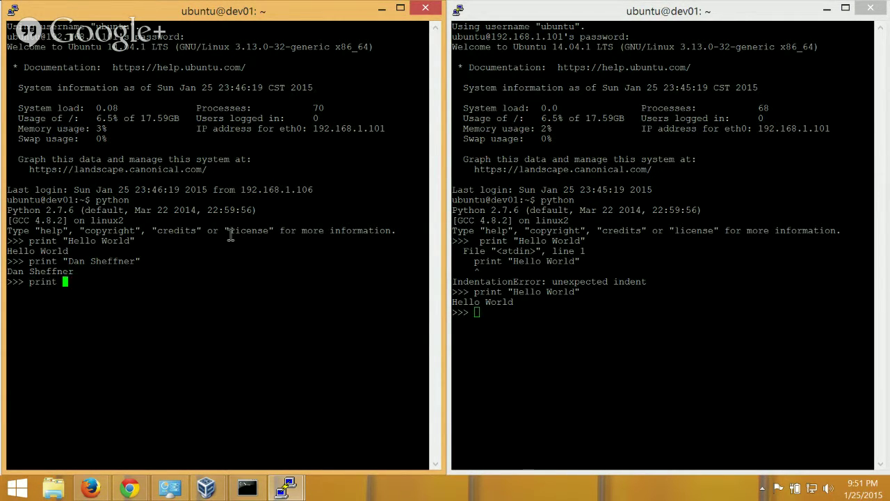
pyautogui.write('"Come and follow me on twitter @thesheff17')
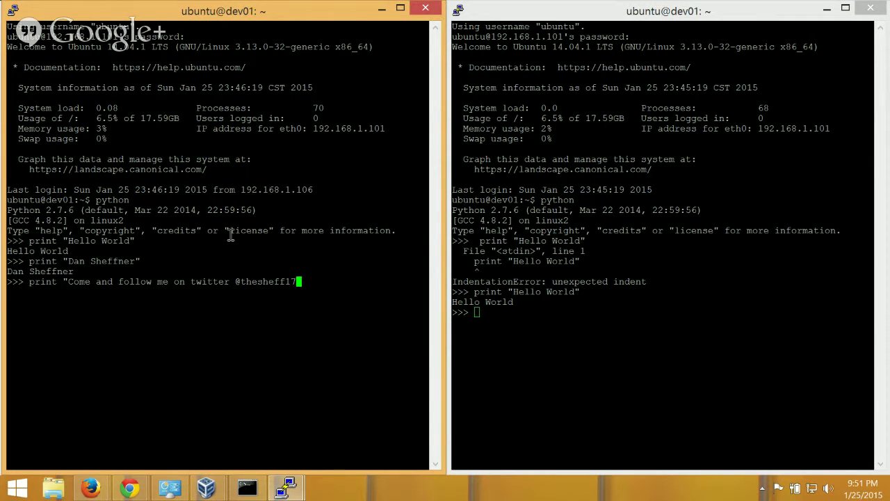
pyautogui.press('Return')
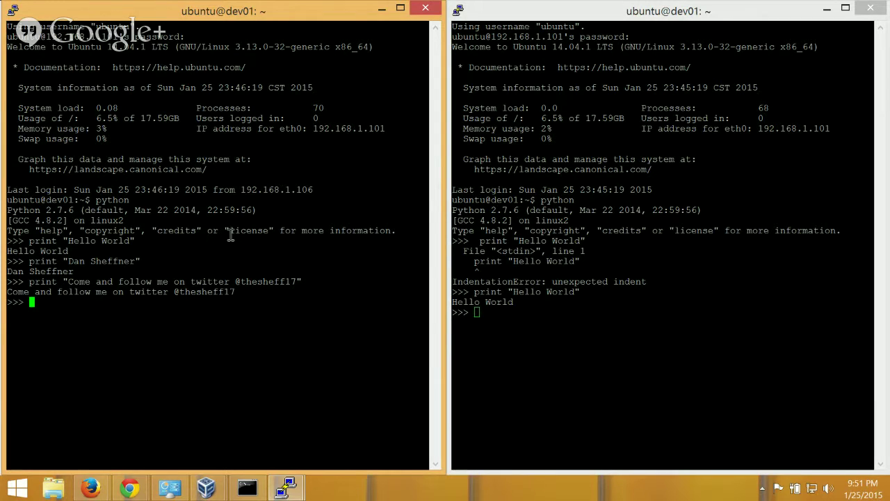
pyautogui.tripleClick(238, 281)
pyautogui.moveTo(249, 286); pyautogui.dragTo(257, 286)
pyautogui.tripleClick(292, 290)
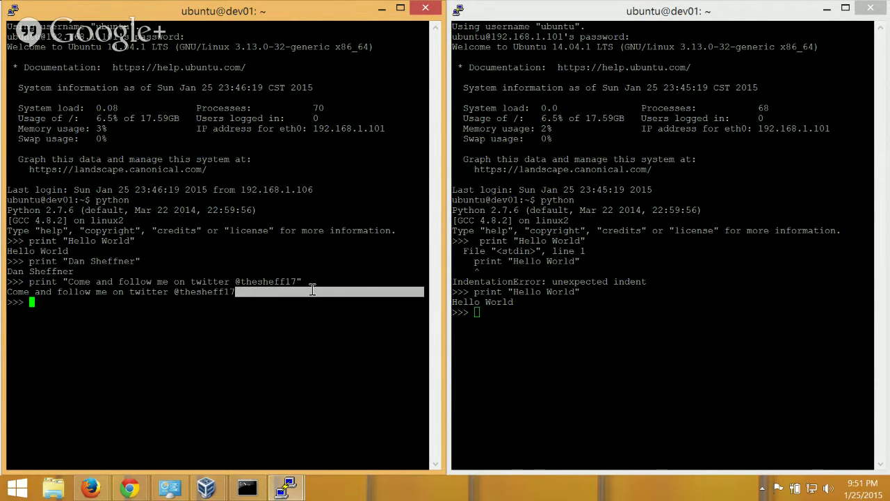
pyautogui.click(286, 294)
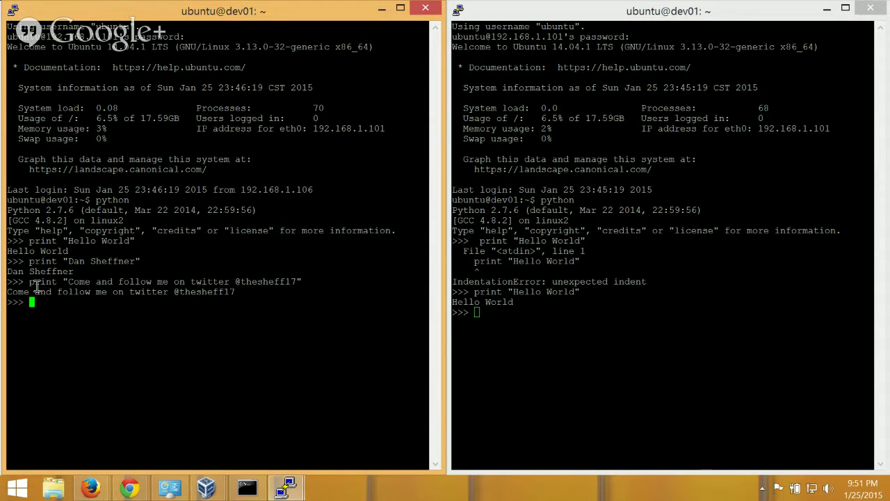